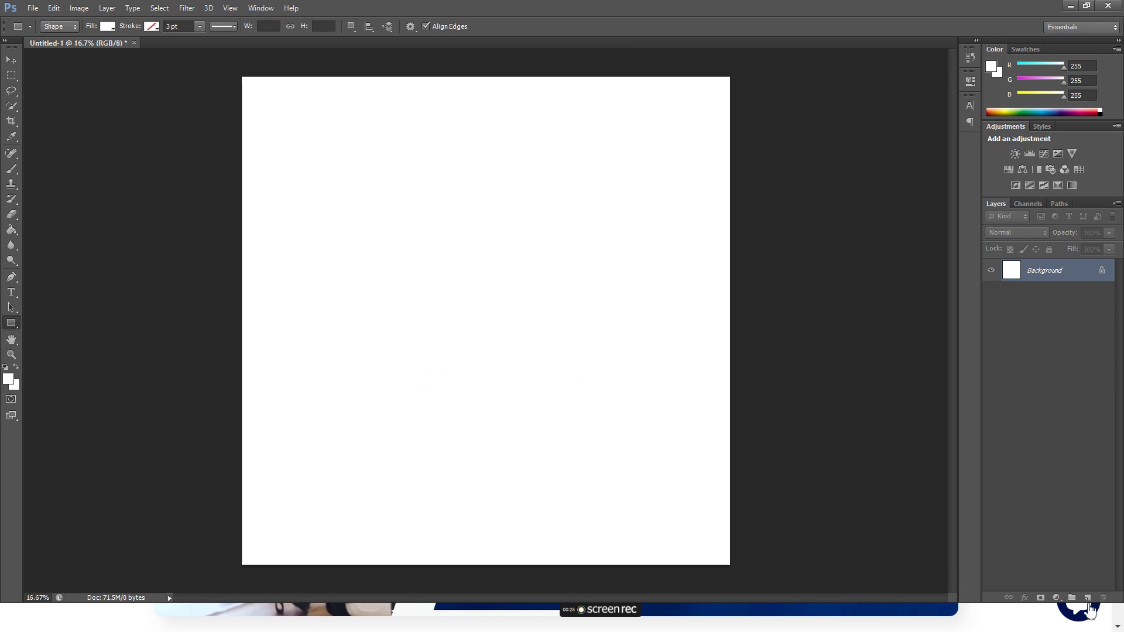
Add a new empty layer and delete the locked Background layer
left_click(1088, 599)
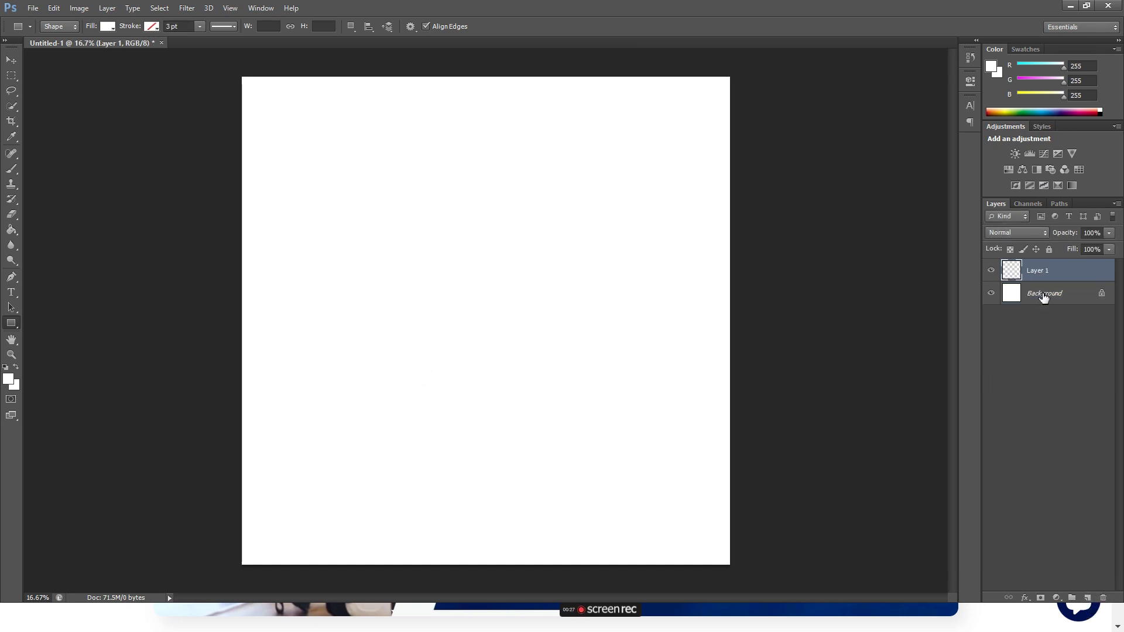
left_click(1074, 293)
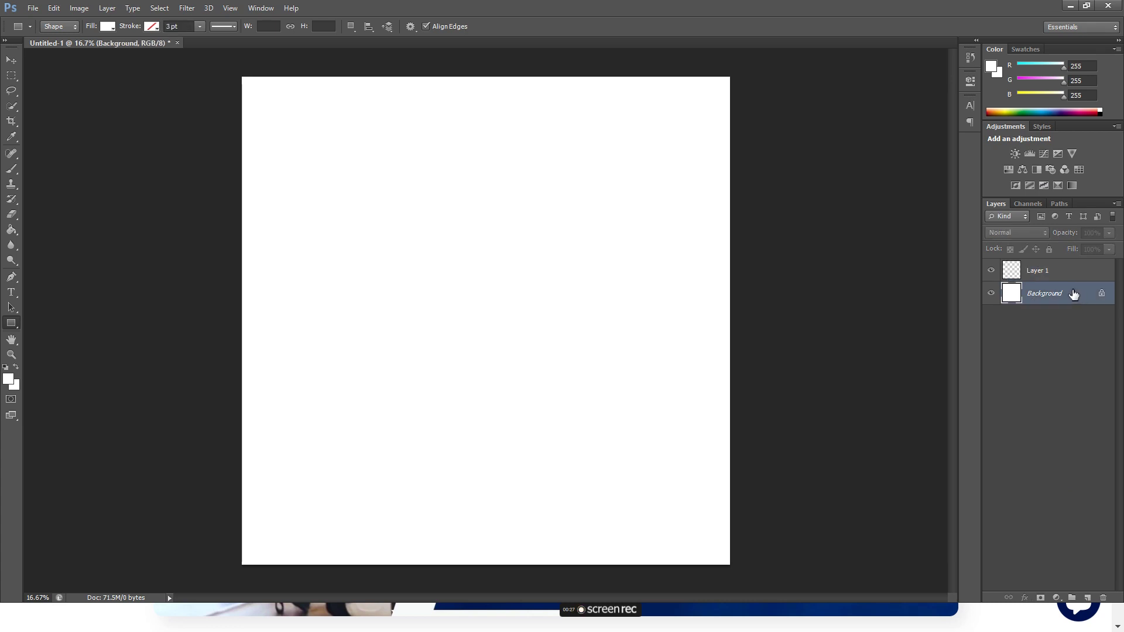
key("Delete")
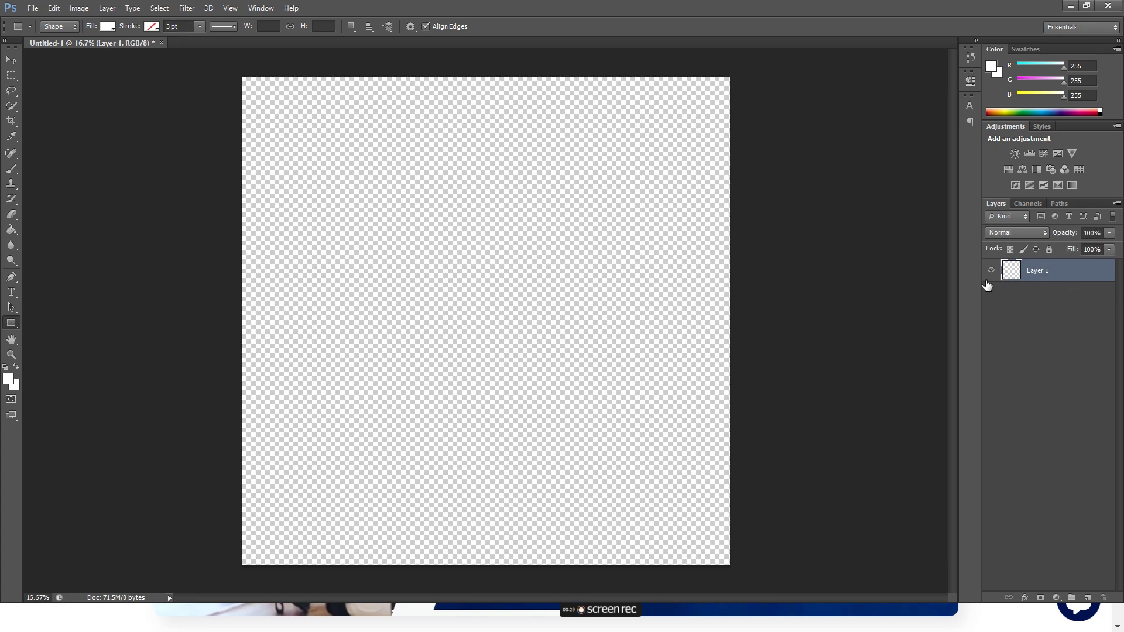
Fill the transparent Layer 1 solid white with the Paint Bucket
left_click(11, 230)
left_click(9, 378)
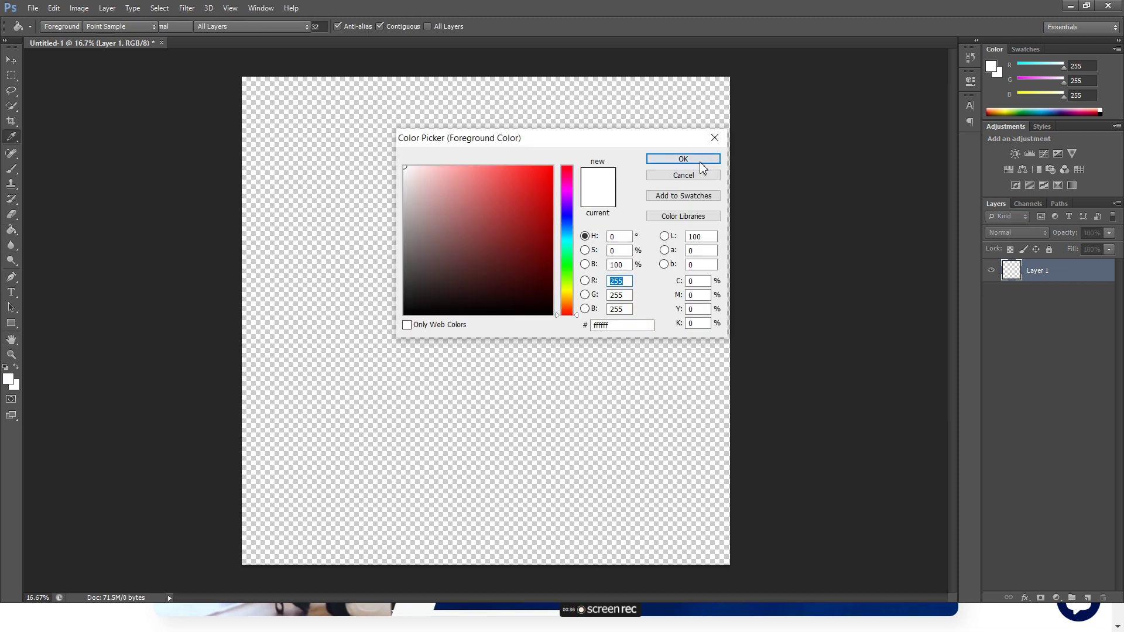
left_click(683, 159)
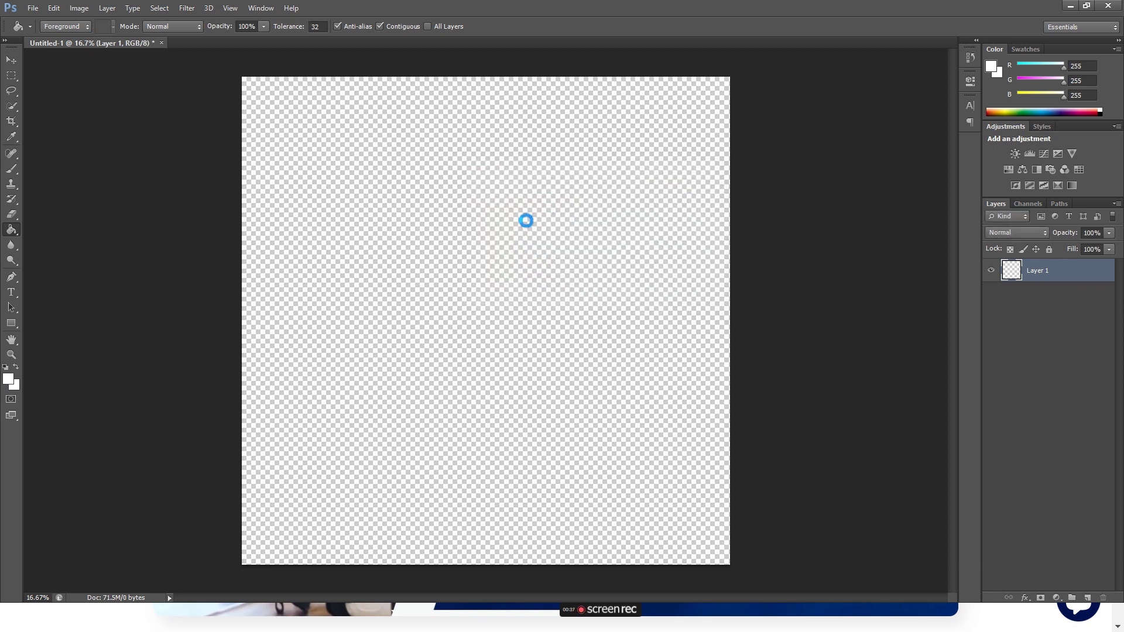
left_click(522, 223)
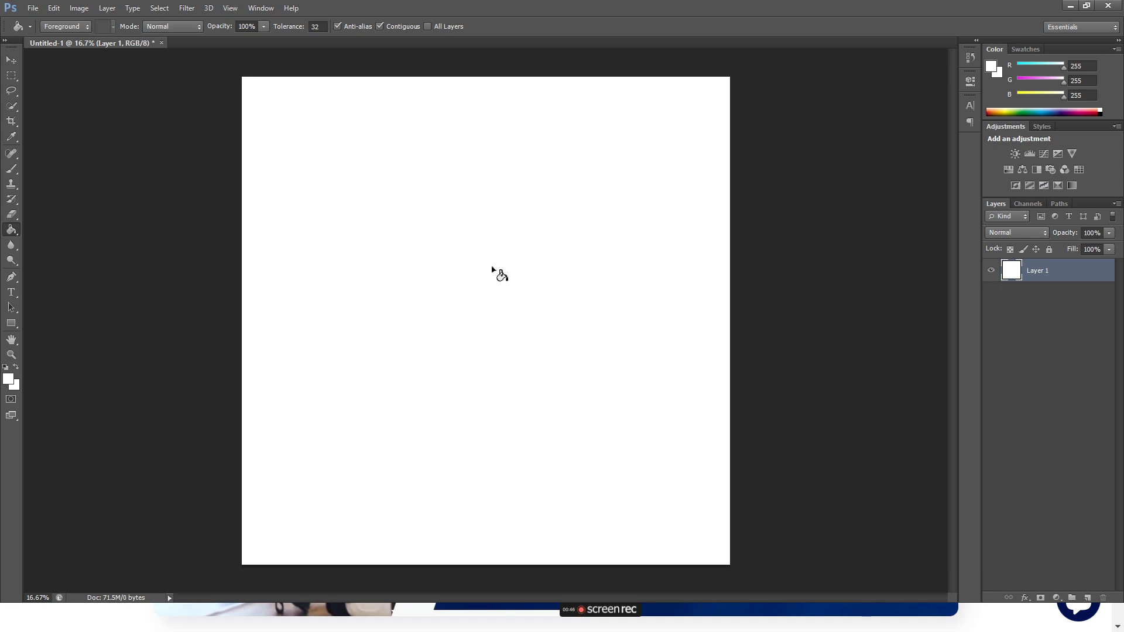
Draw a 6-sided polygon in the canvas's upper left with the Polygon Tool
left_click(12, 329)
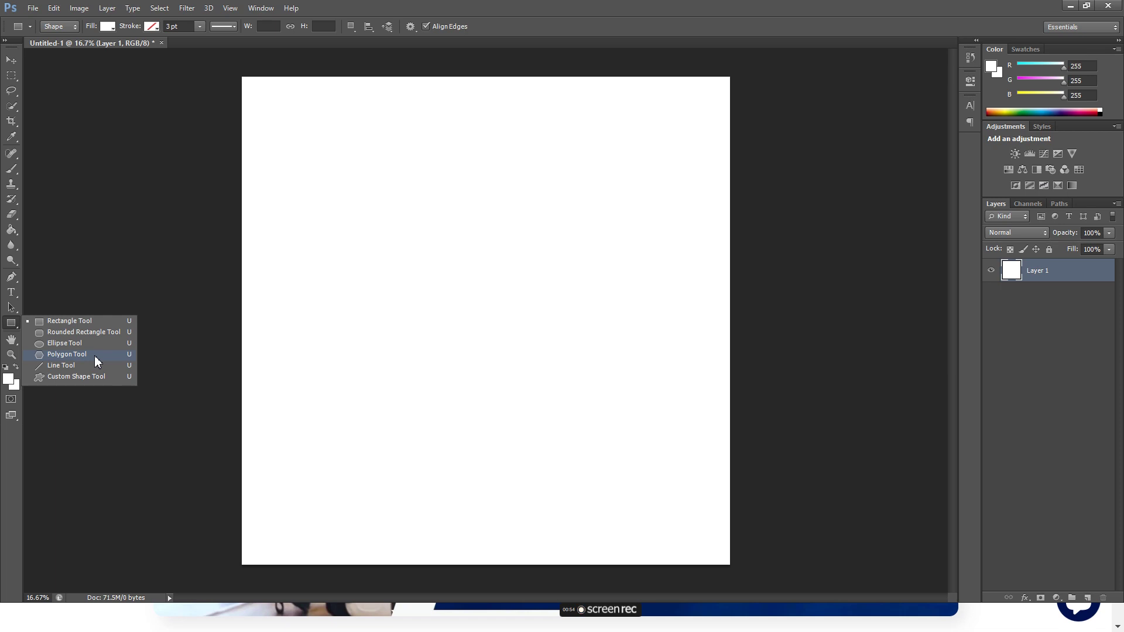
left_click(94, 356)
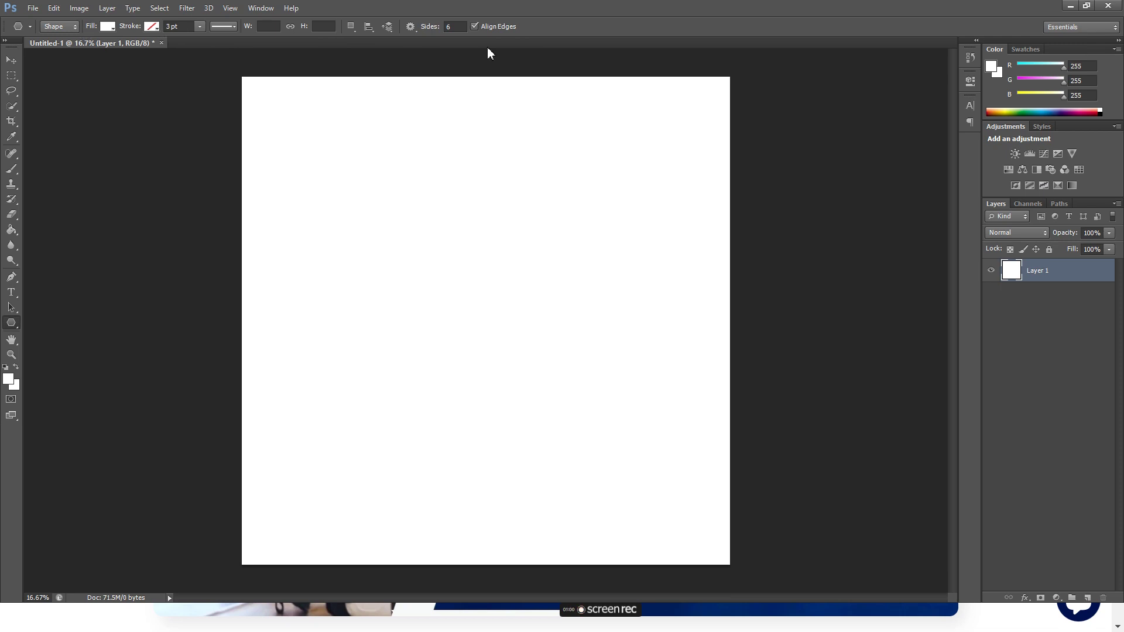
left_click_drag(436, 27, 430, 29)
left_click_drag(375, 269, 475, 327)
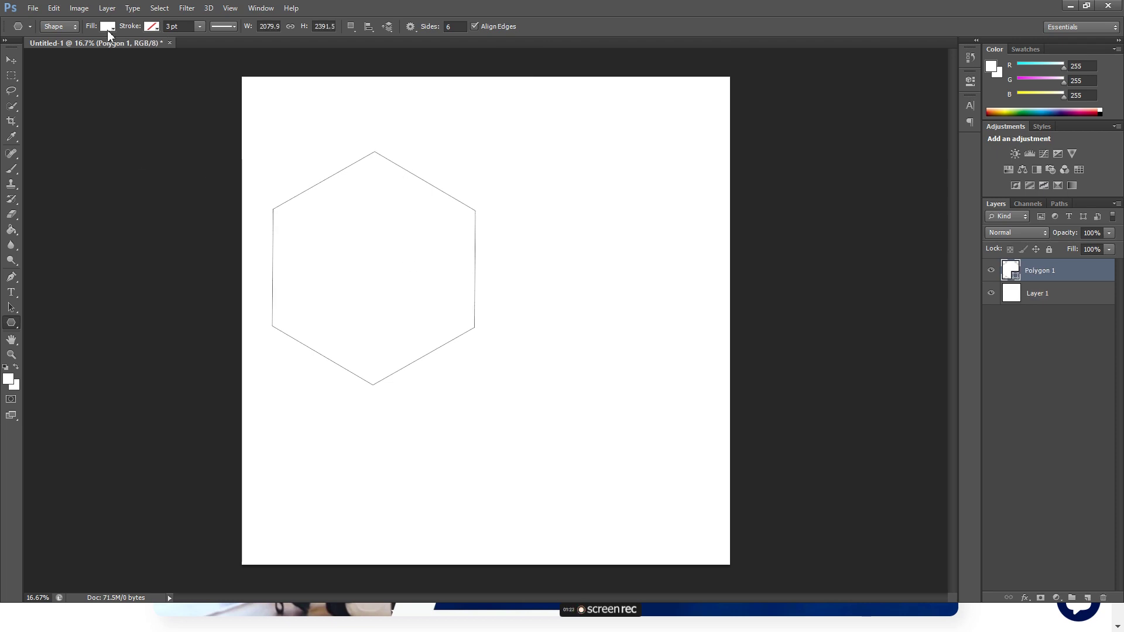
Set the hexagon's fill to a dark brown swatch
left_click(107, 29)
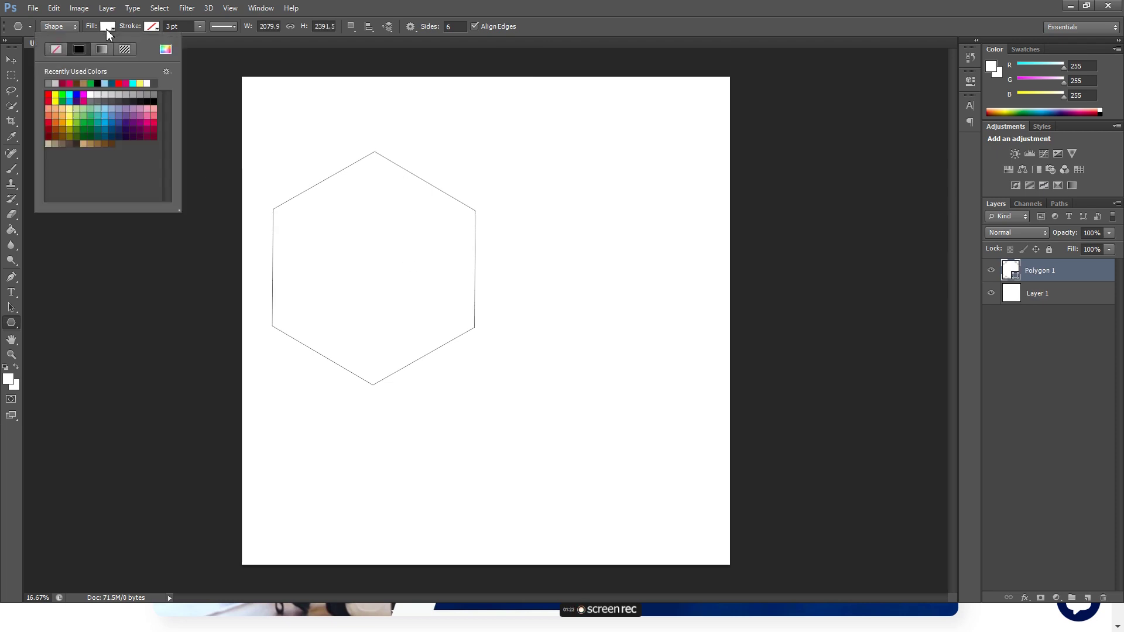
left_click(111, 143)
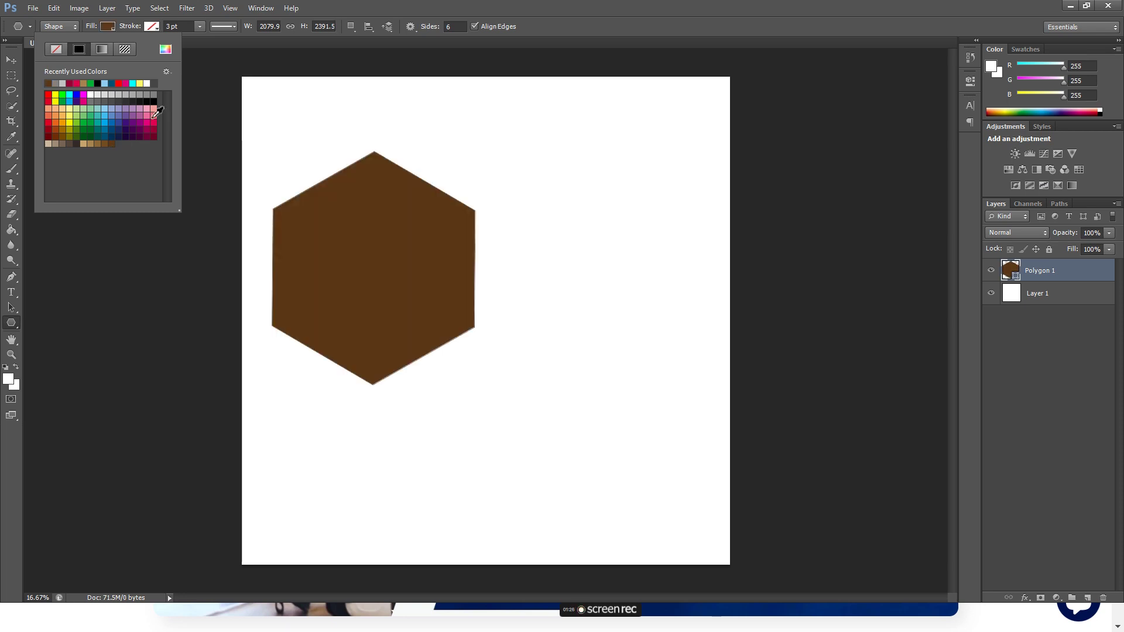
left_click(140, 26)
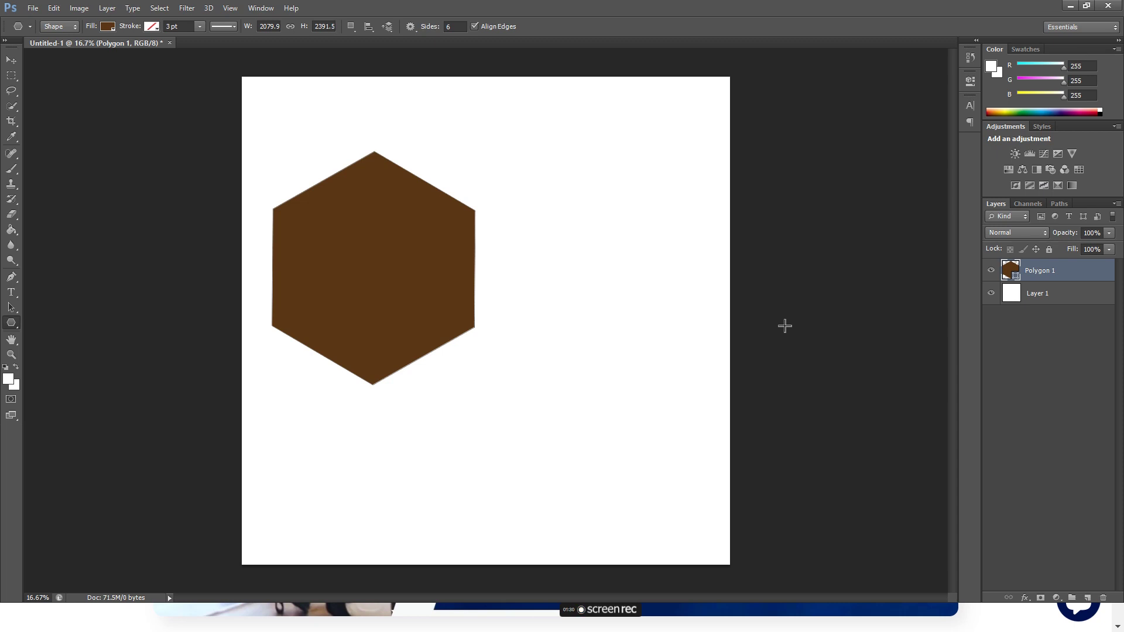
Select the whole canvas and align the brown hexagon to its vertical and horizontal centres
left_click(11, 59)
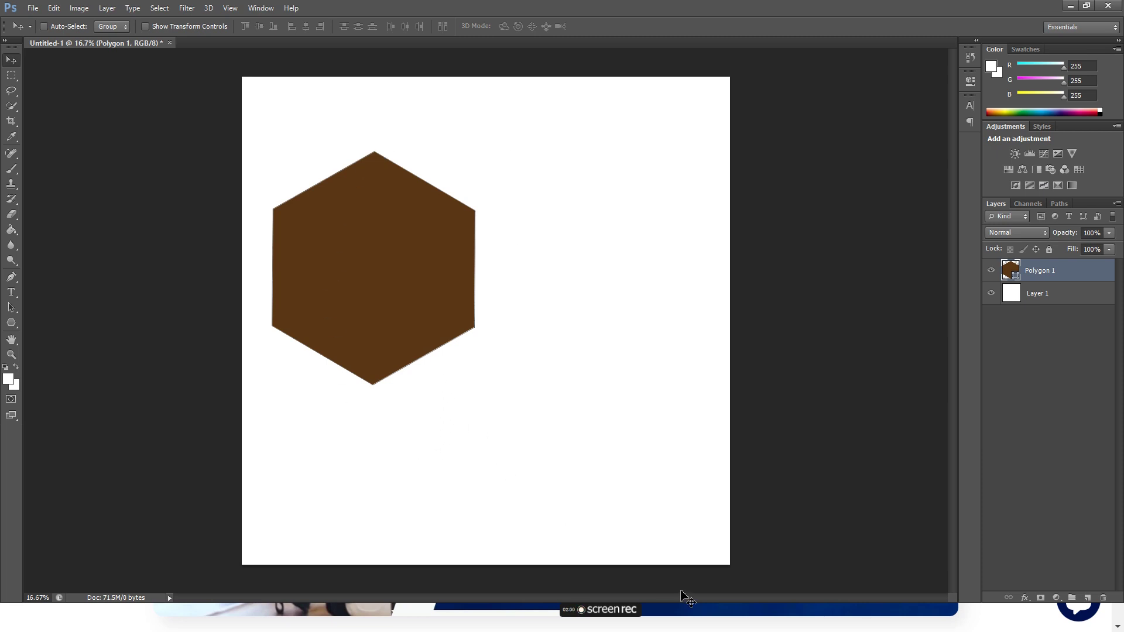
key("ctrl+a")
left_click(259, 27)
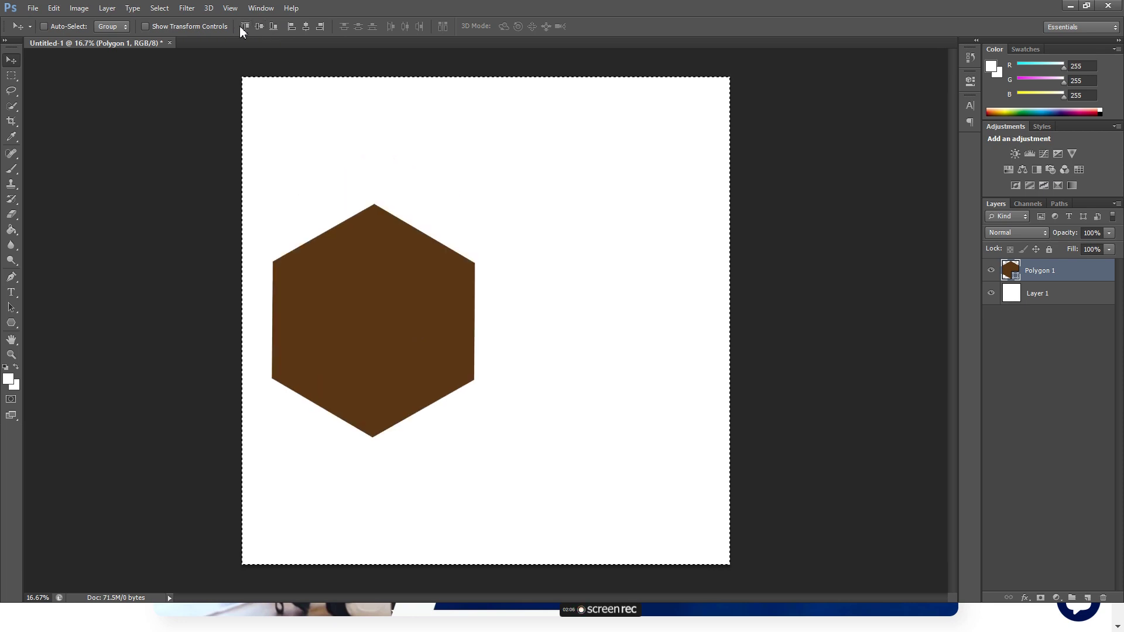
left_click(245, 26)
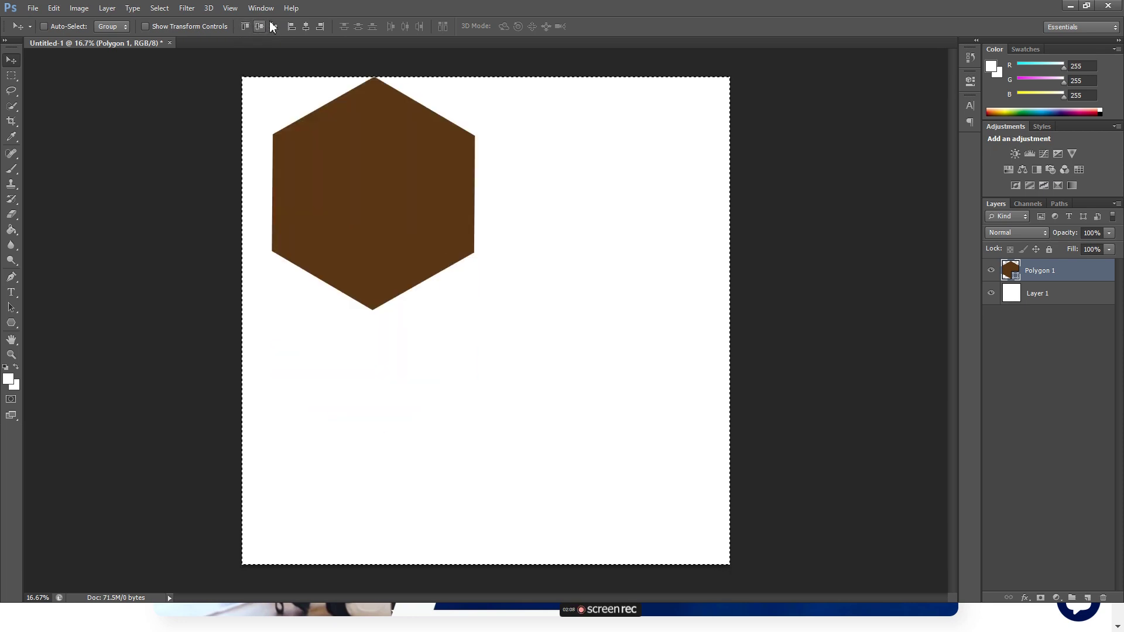
left_click(273, 27)
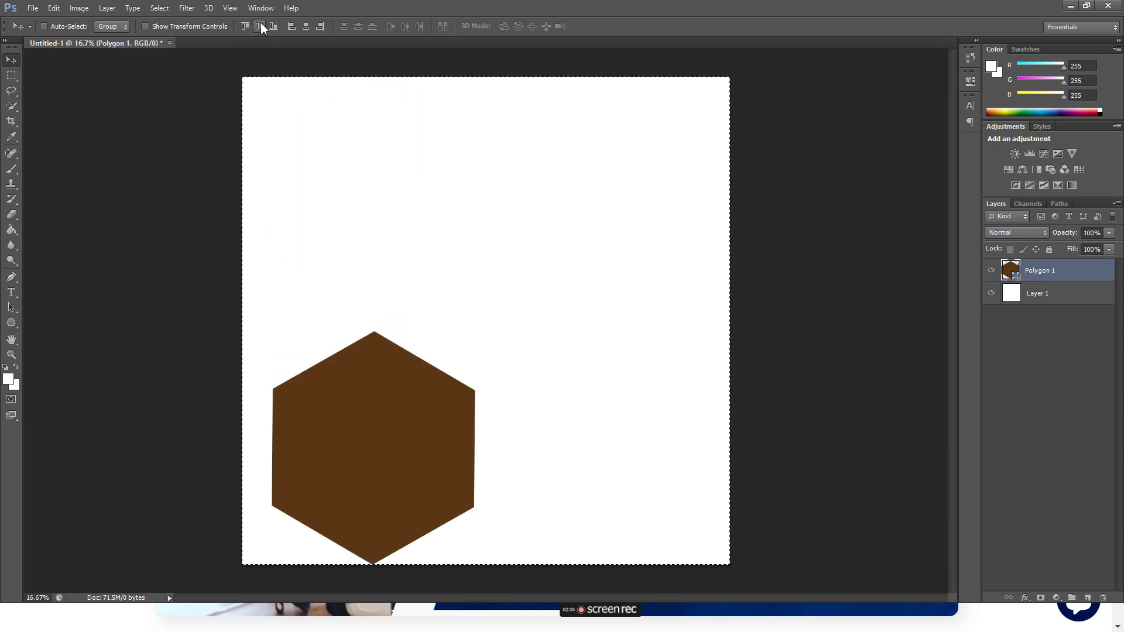
left_click(292, 27)
left_click(319, 27)
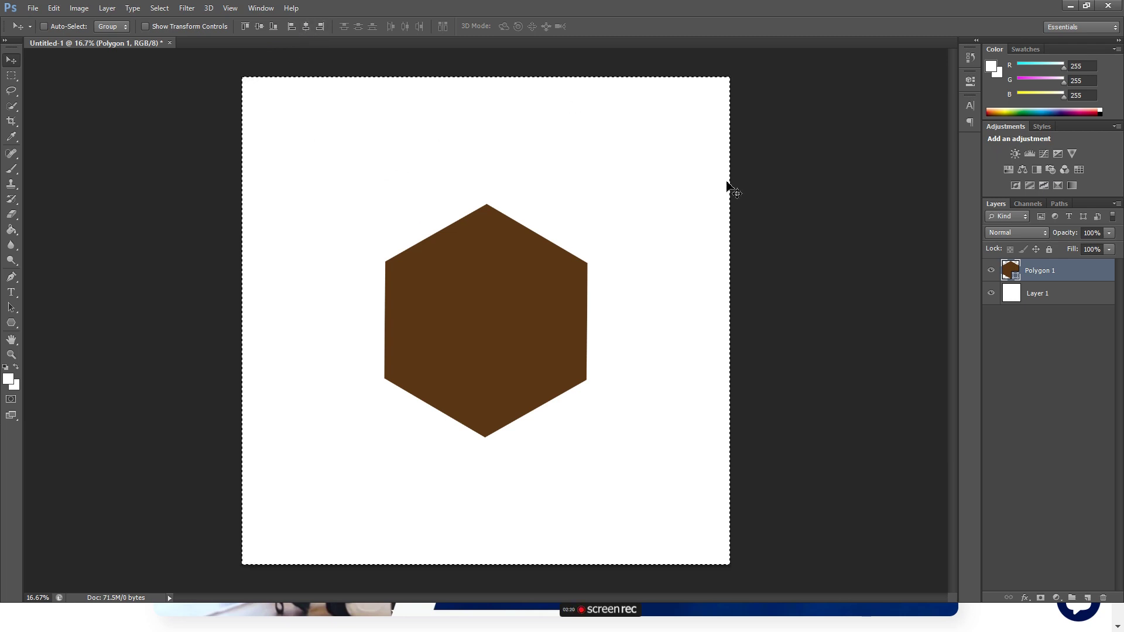
Deselect, then scale the hexagon up proportionally in two passes until it nearly fills the canvas height
key("ctrl+d")
key("ctrl+t")
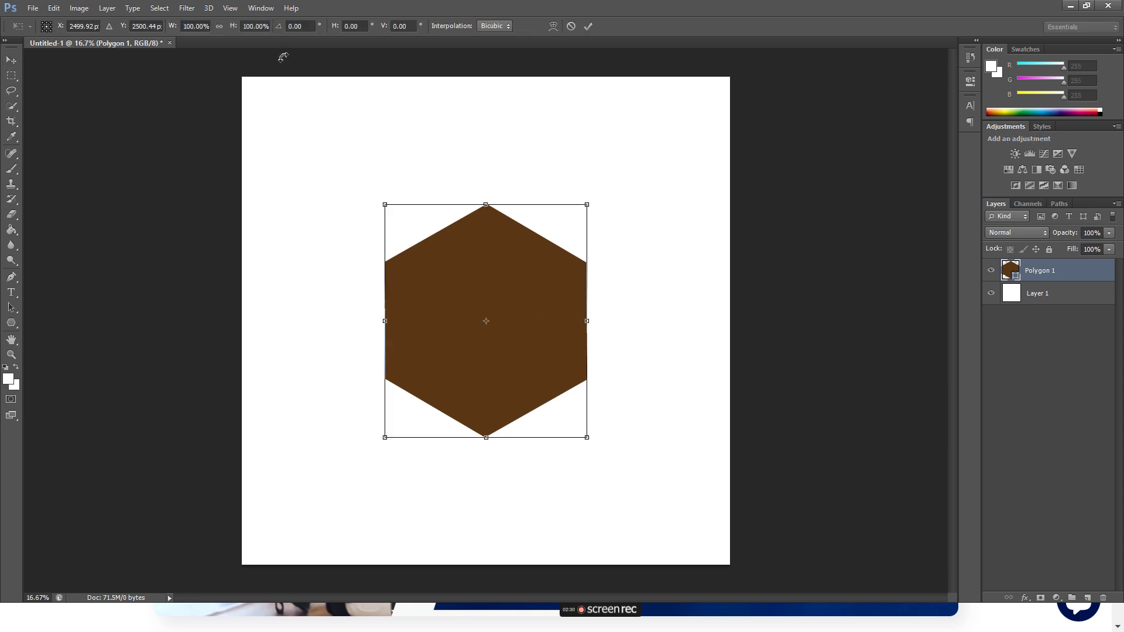
left_click_drag(174, 27, 197, 28)
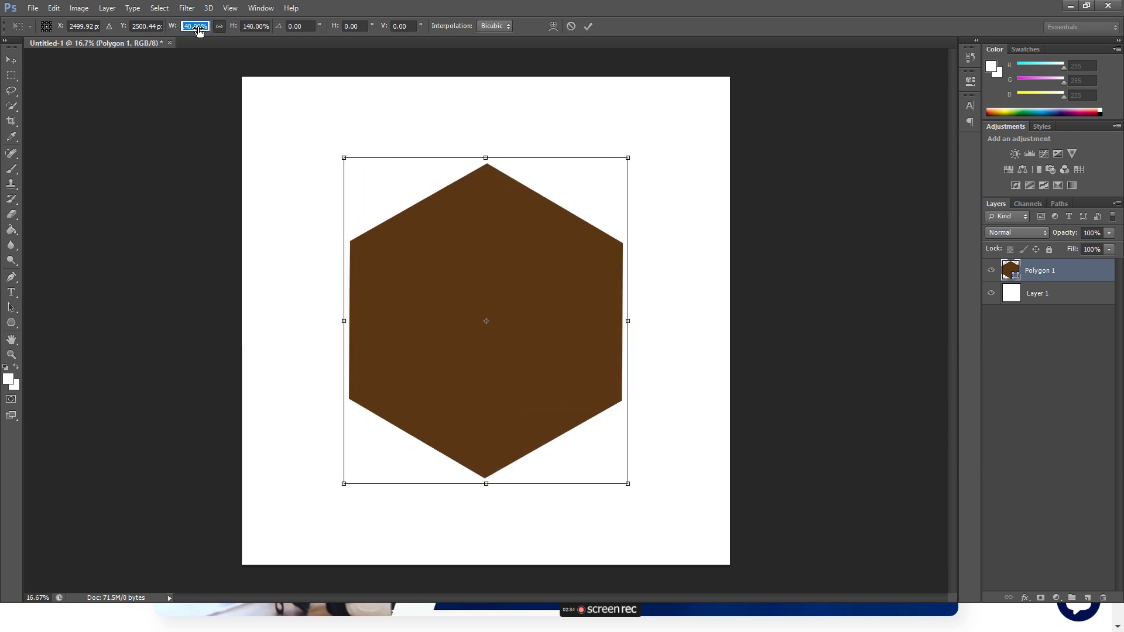
left_click(589, 27)
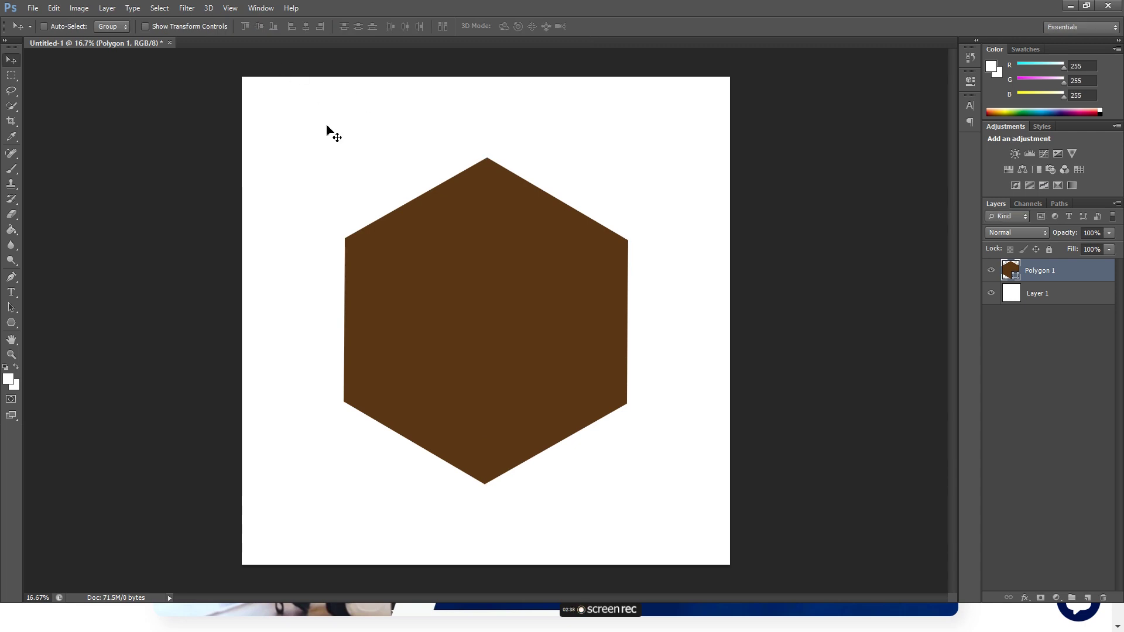
key("ctrl+t")
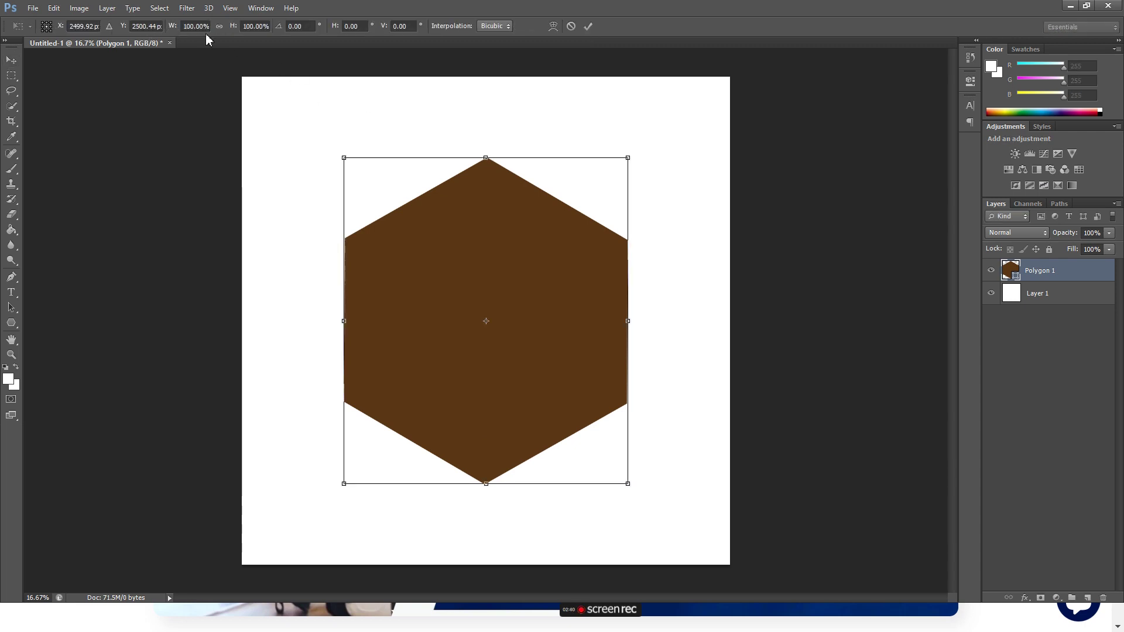
left_click(219, 26)
left_click_drag(171, 29, 191, 33)
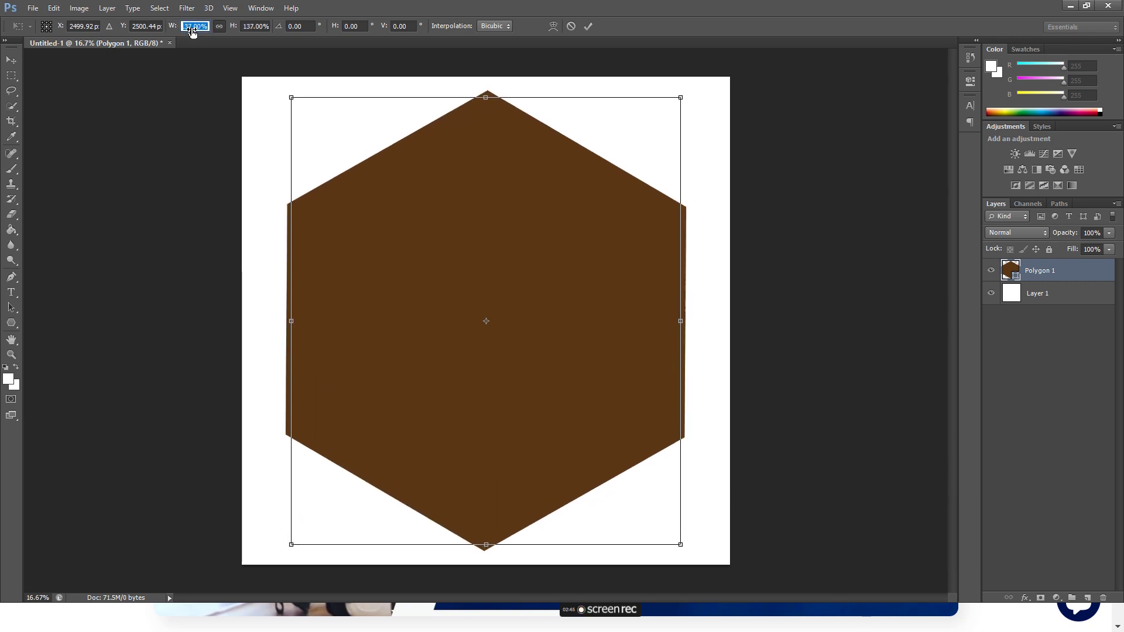
left_click(587, 26)
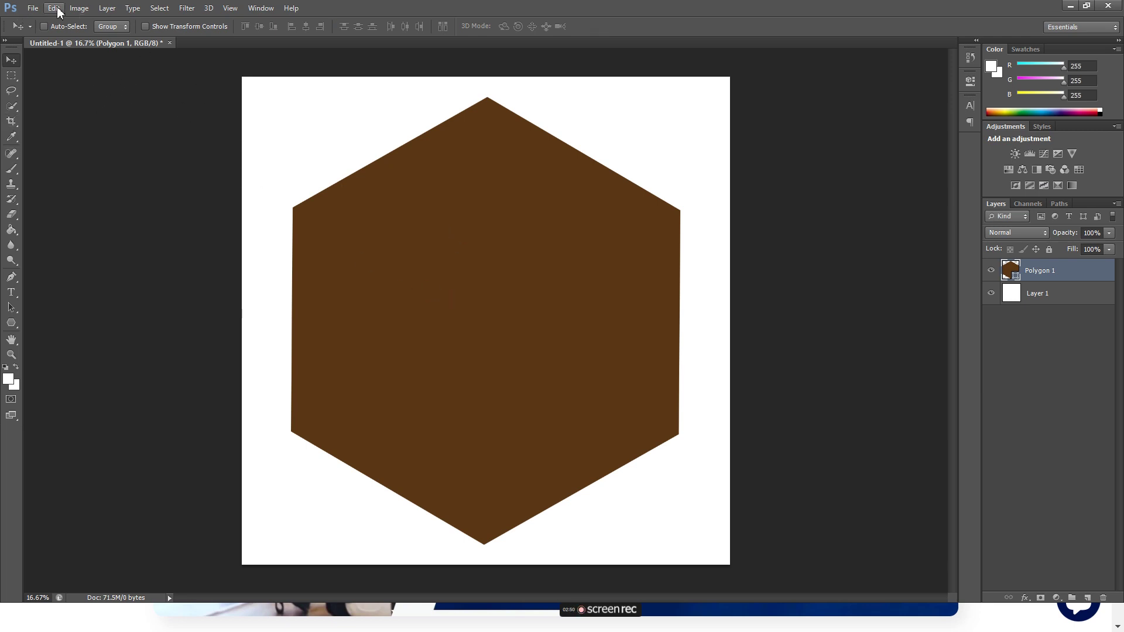
Define the canvas with the large hexagon as a new pattern
left_click(54, 8)
mouse_move(91, 304)
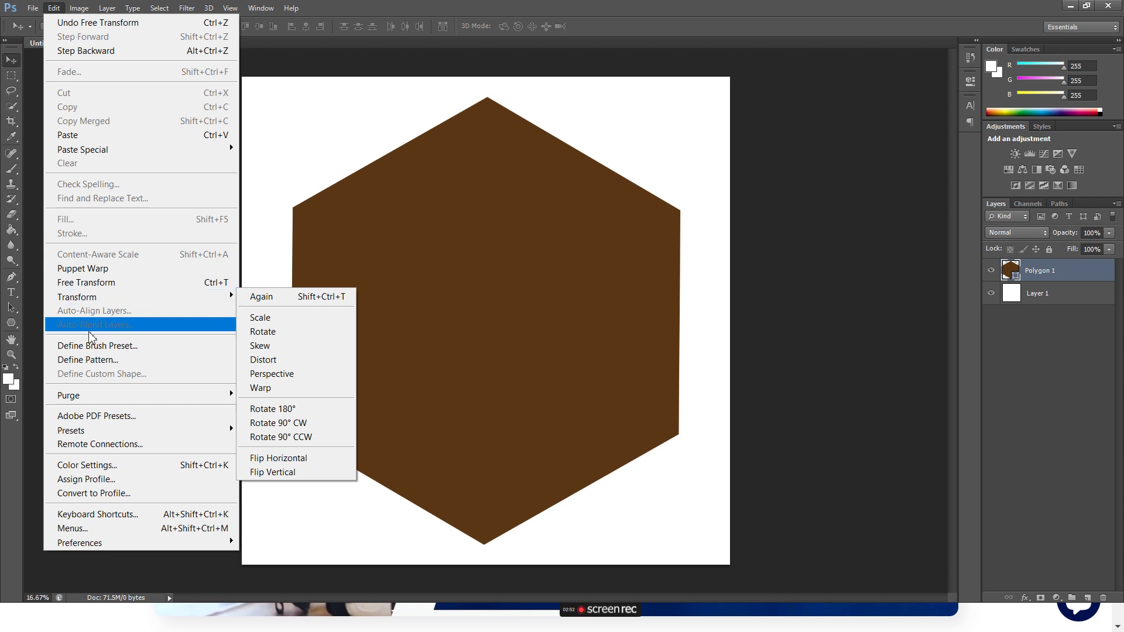
left_click(88, 359)
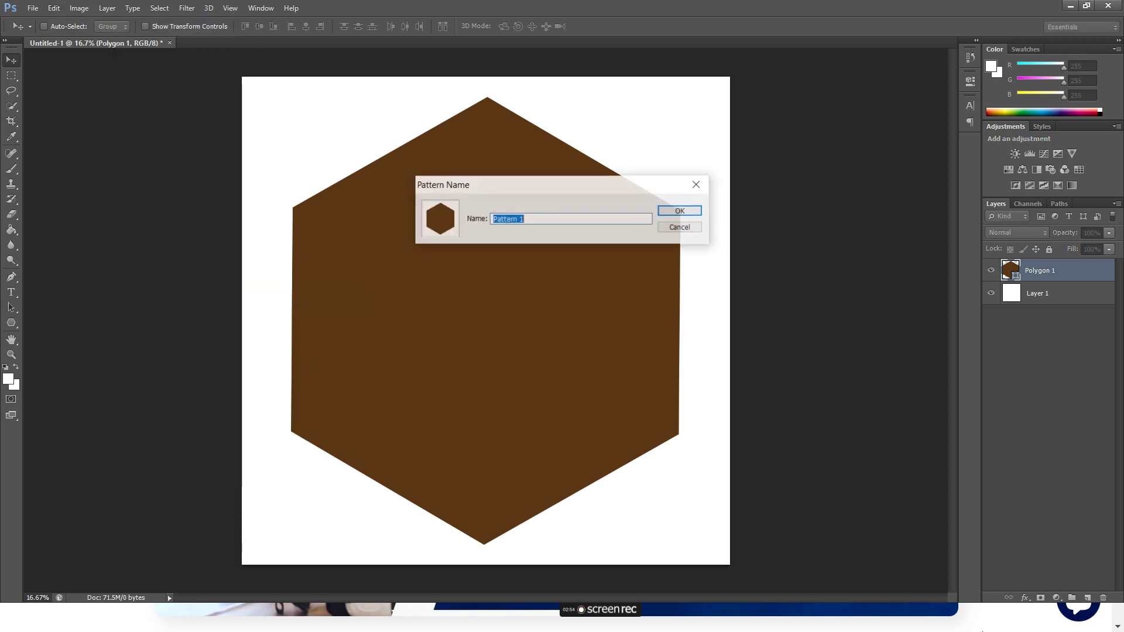
key("Return")
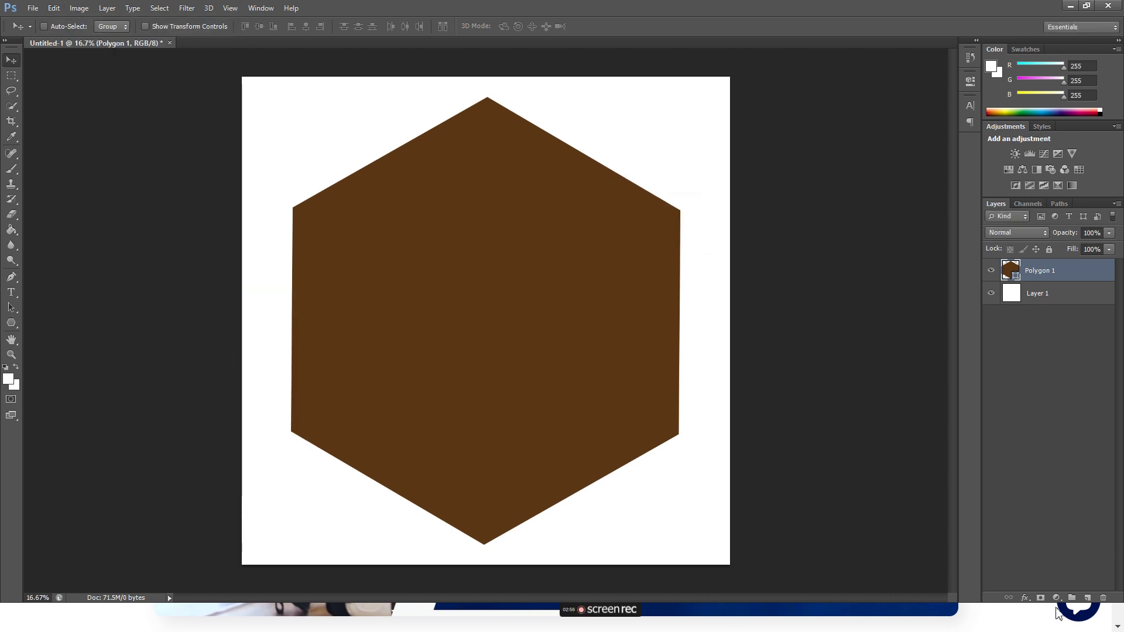
Add a Pattern Fill layer using that pattern, scale lowered to about 46%
left_click(1056, 597)
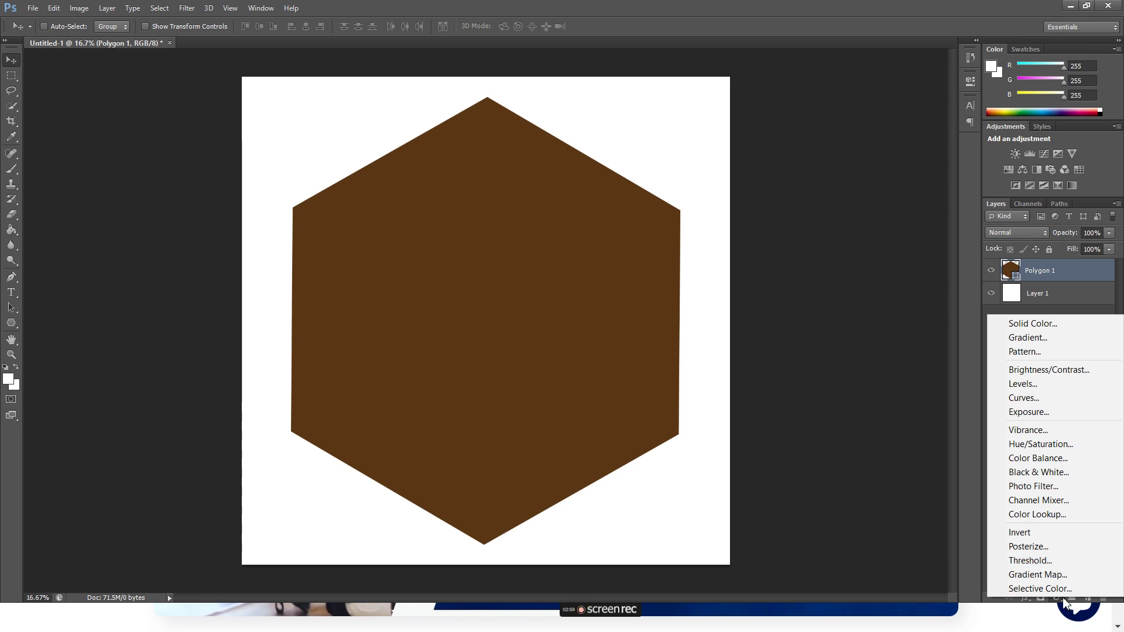
left_click(1036, 351)
double_click(560, 203)
key("Down")
key("Down")
key("Down")
key("Down")
key("Down")
key("Down")
key("Down")
key("Down")
key("Down")
key("Down")
key("Down")
key("Down")
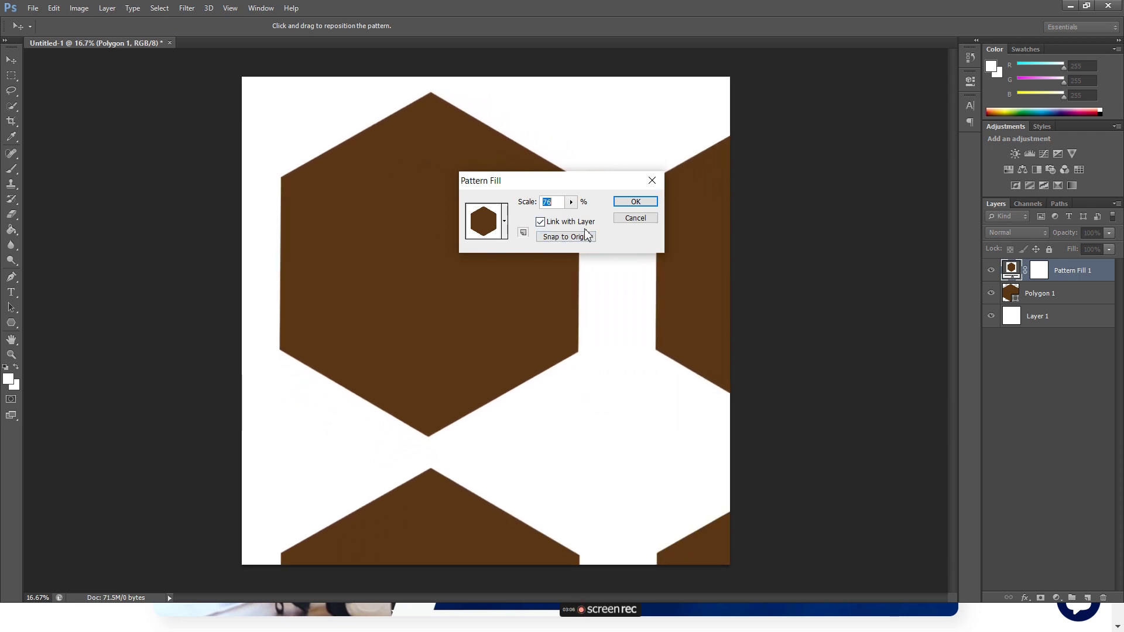
key("Down")
key("Down")
key("Down")
key("Down")
key("Down")
key("Down")
key("Down")
key("Down")
key("Down")
key("Down")
key("Down")
key("Down")
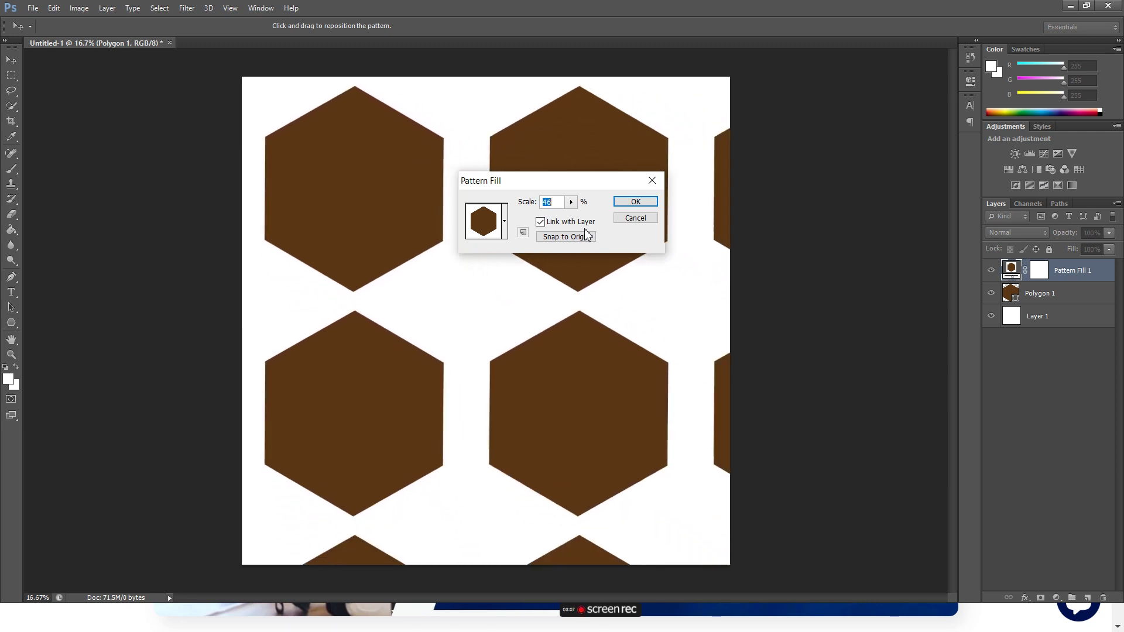
key("Down")
key("Down")
key("Down")
key("Down")
key("Down")
key("Down")
key("Down")
key("Down")
key("Down")
key("Down")
key("Down")
key("Down")
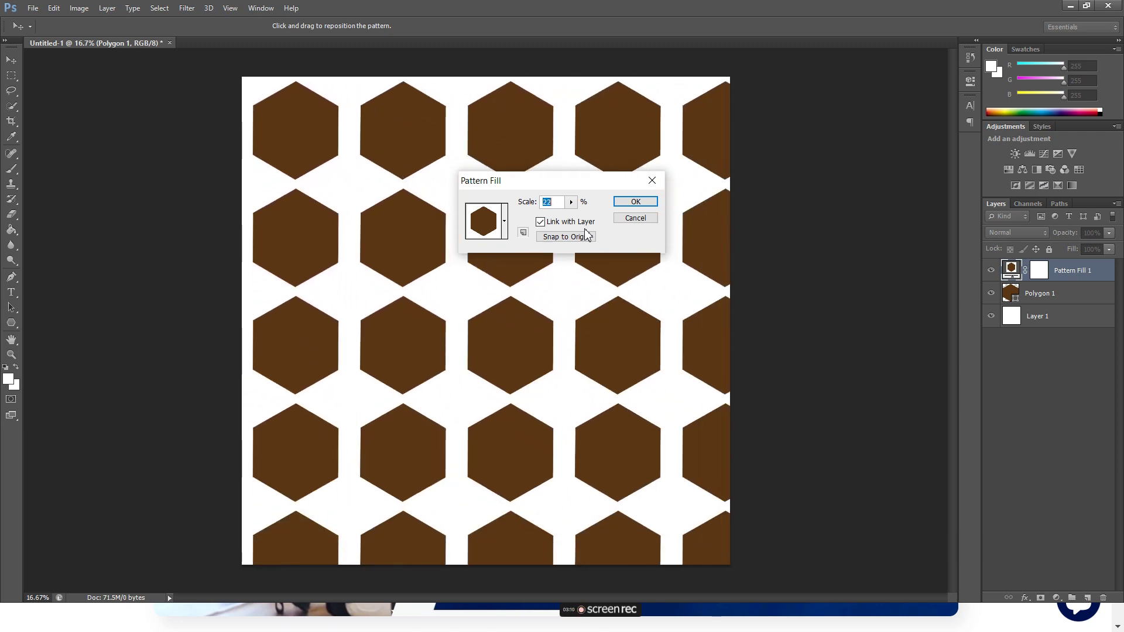
key("Down")
key("Down")
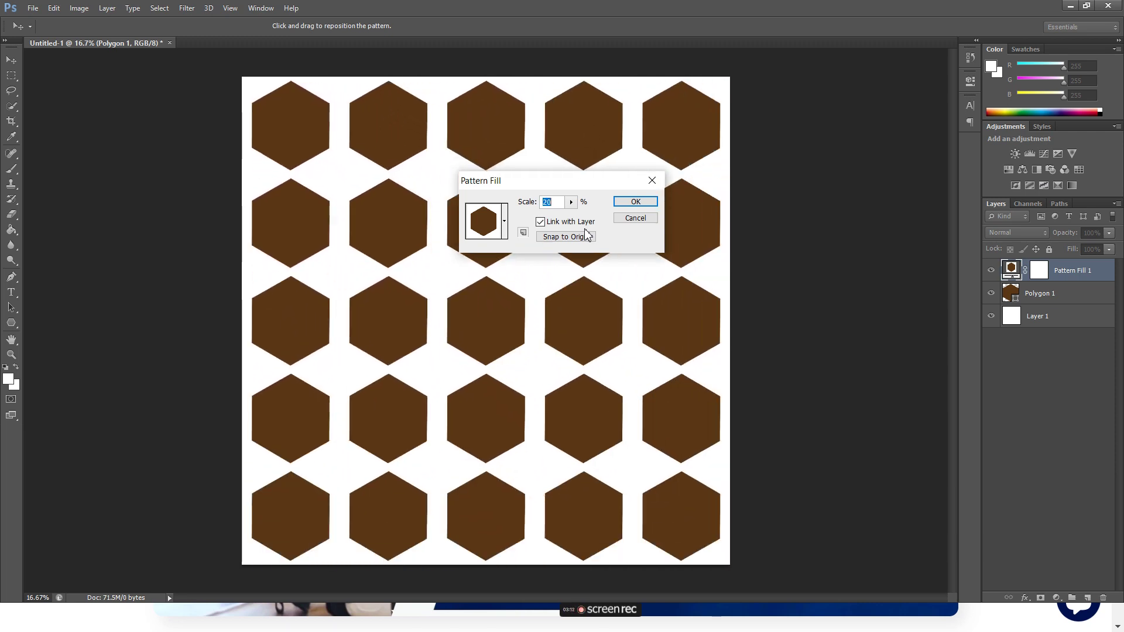
left_click(637, 201)
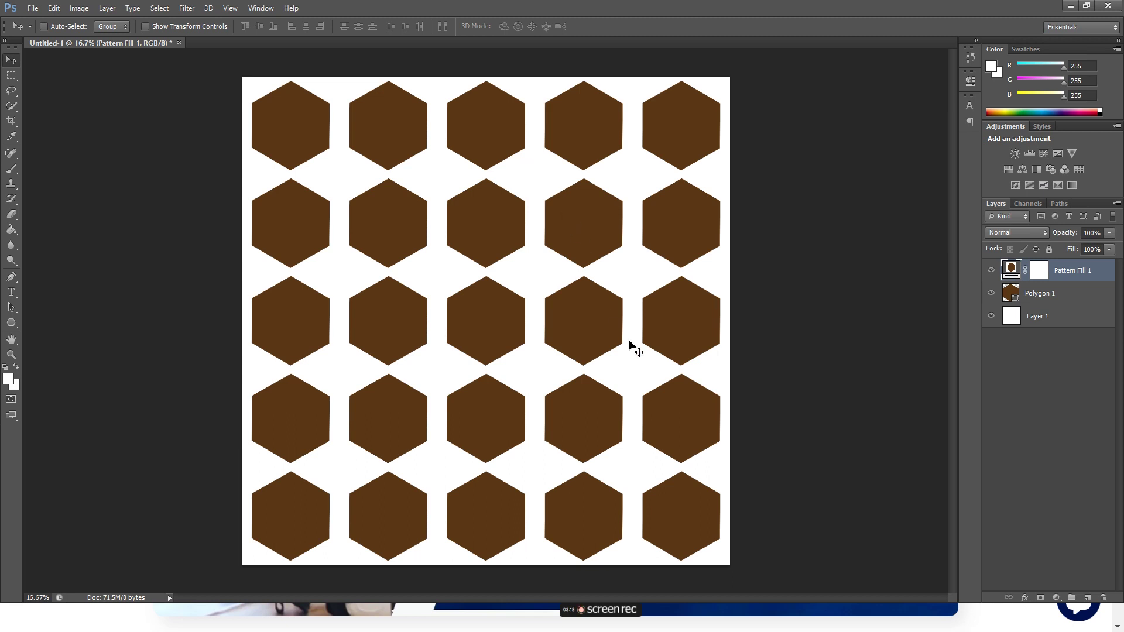
Switch between the shape and pattern layers, then undo away the Pattern Fill 1 layer
left_click(1047, 298)
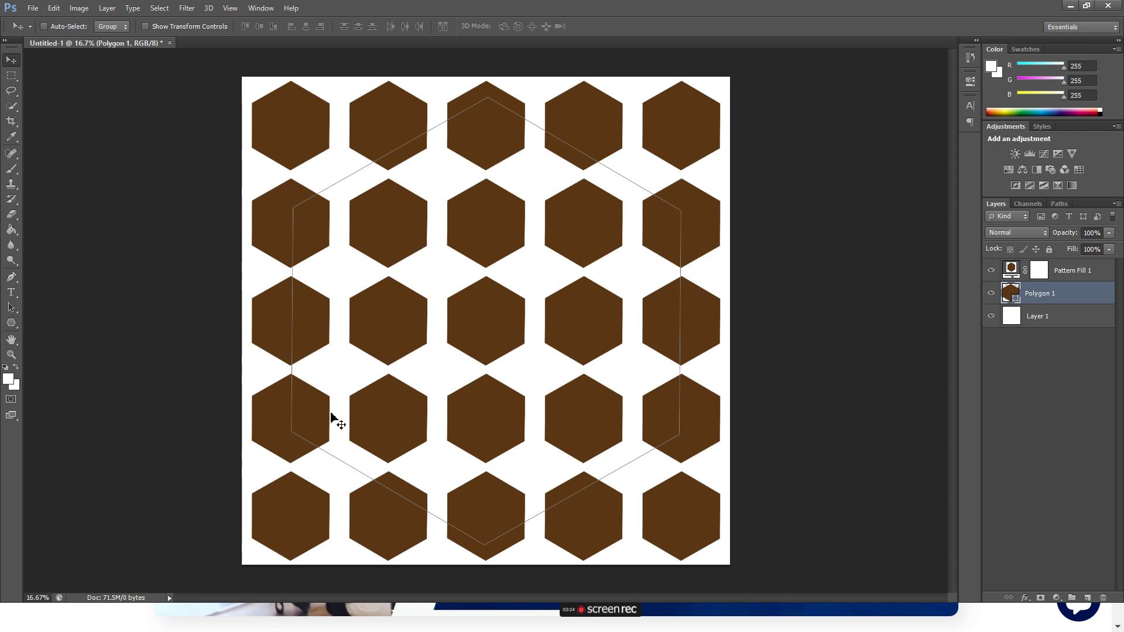
left_click(1071, 269)
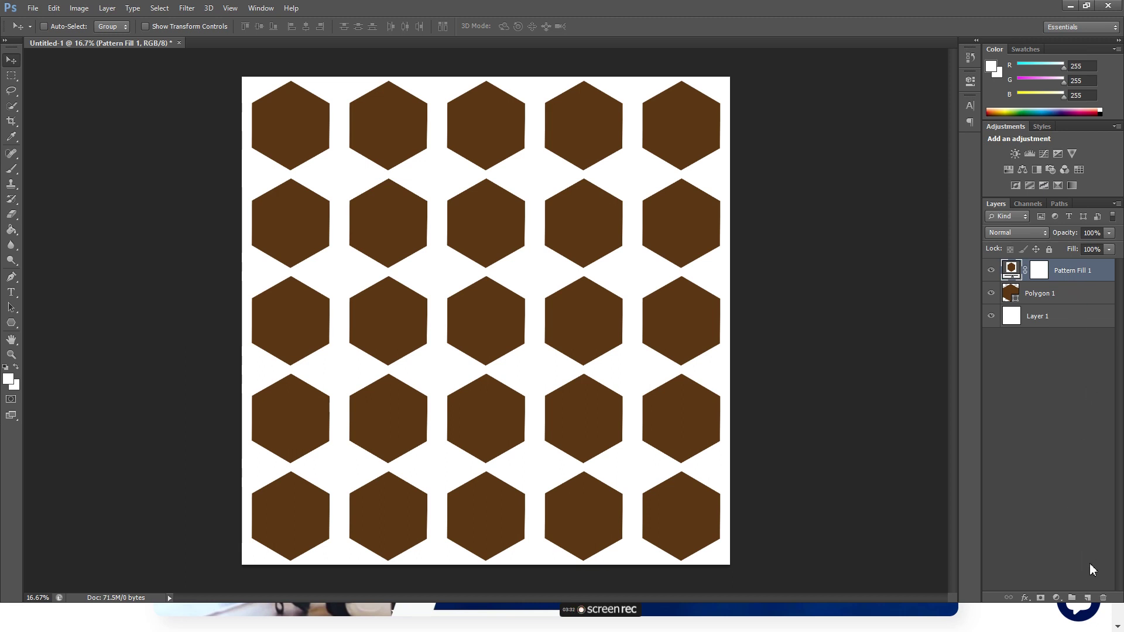
left_click(1056, 597)
left_click(1053, 601)
key("ctrl+z")
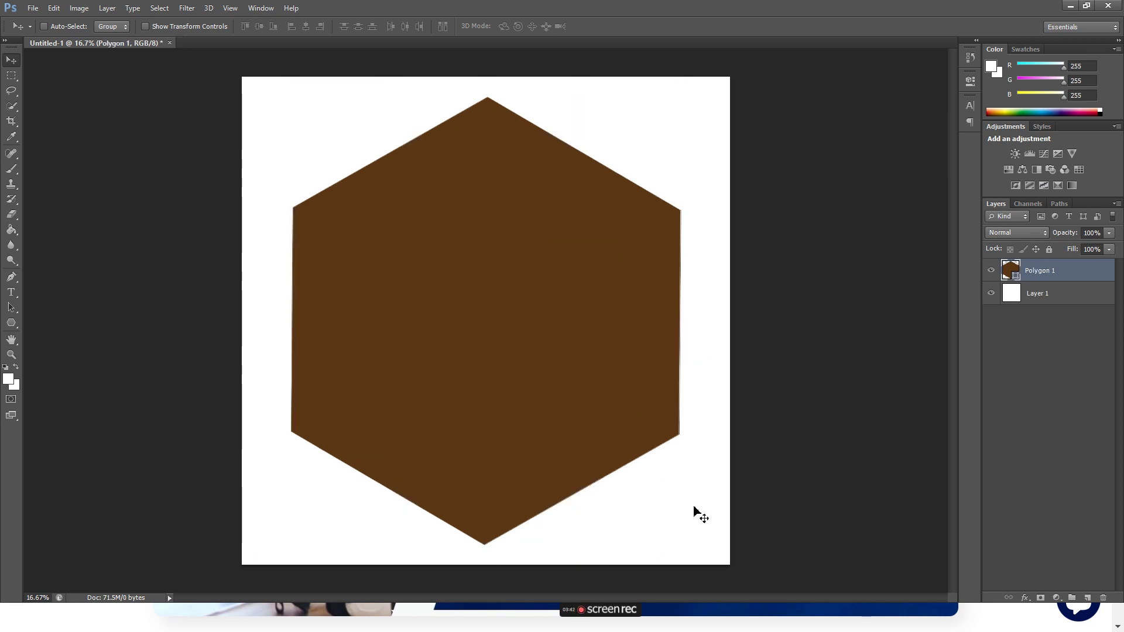
Scale the hexagon proportionally to 66% and duplicate it as Polygon 1 copy
key("ctrl+t")
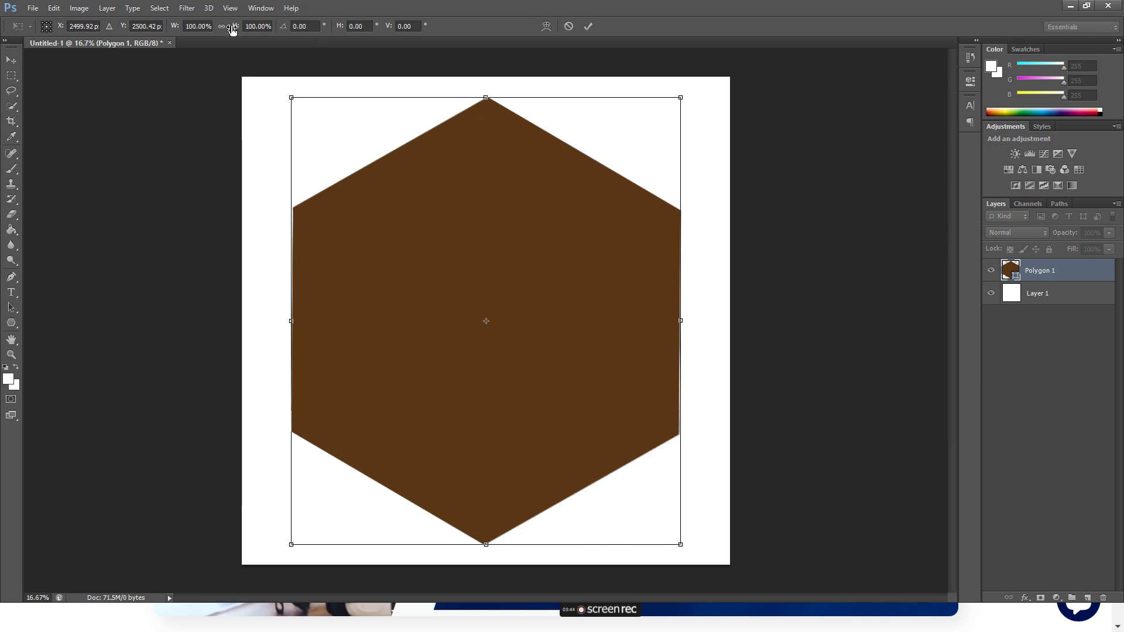
left_click(221, 27)
left_click_drag(175, 31, 158, 28)
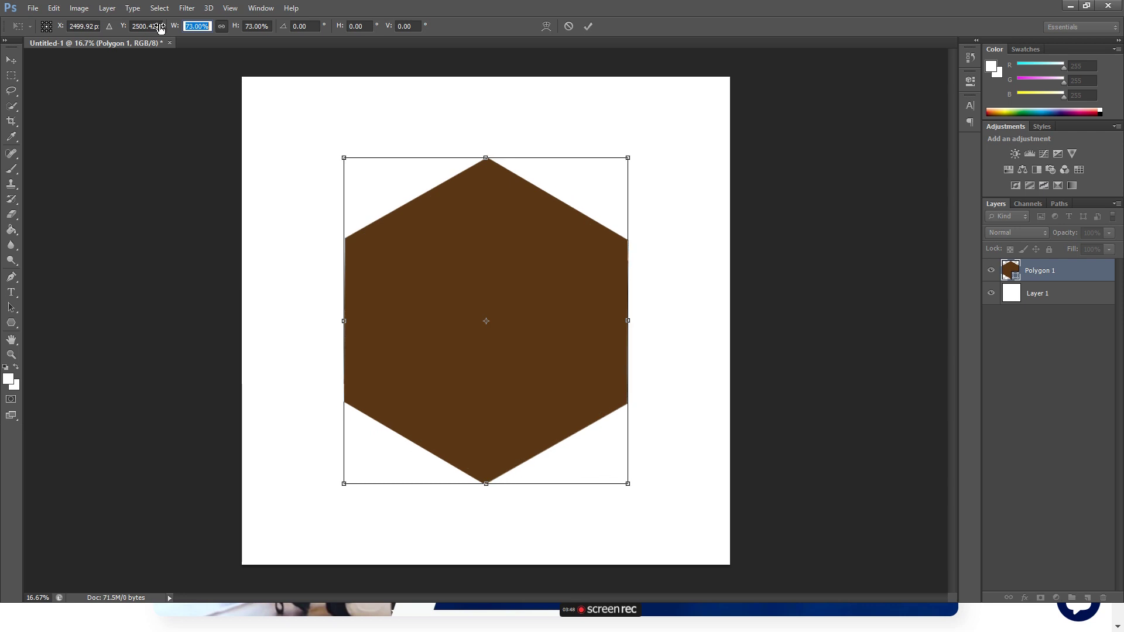
type("66")
key("Return")
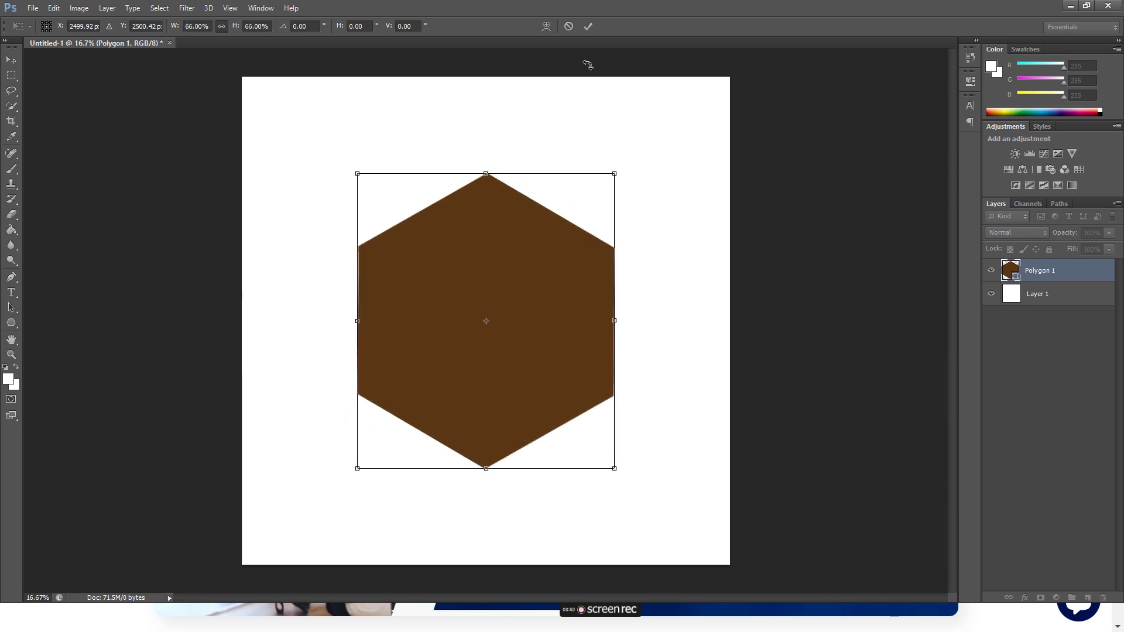
left_click(588, 26)
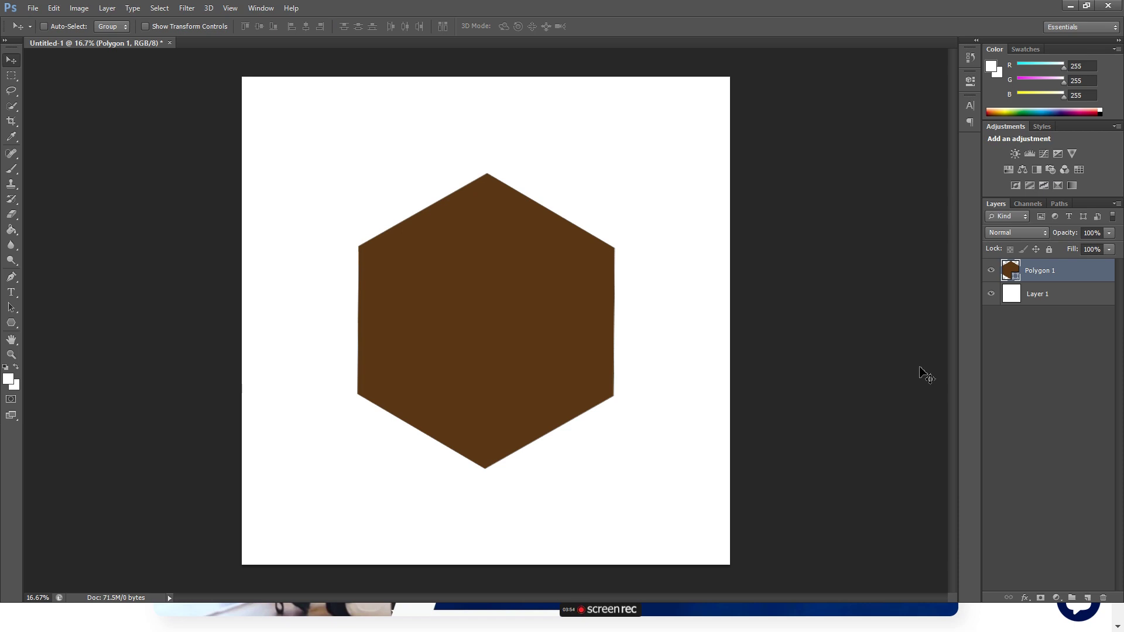
key("ctrl+j")
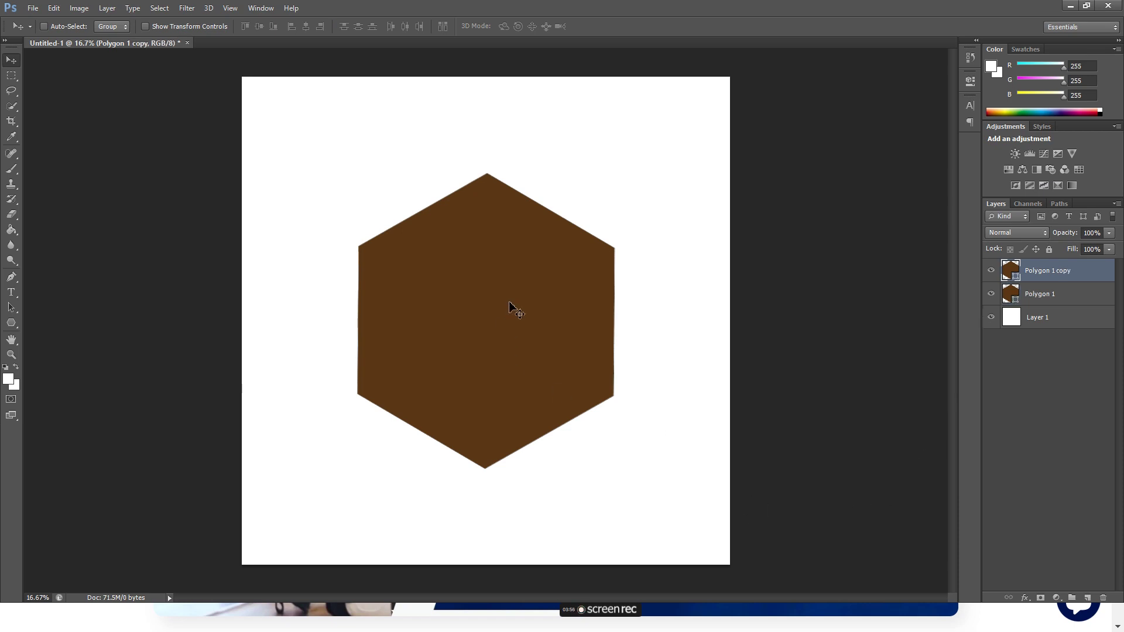
left_click(186, 9)
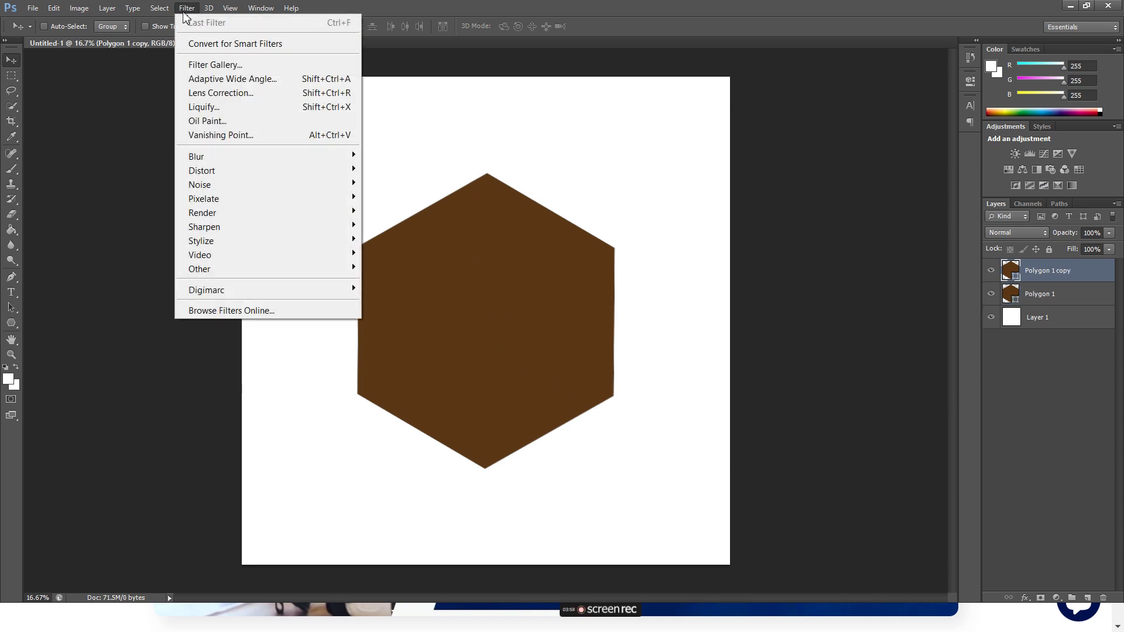
mouse_move(263, 268)
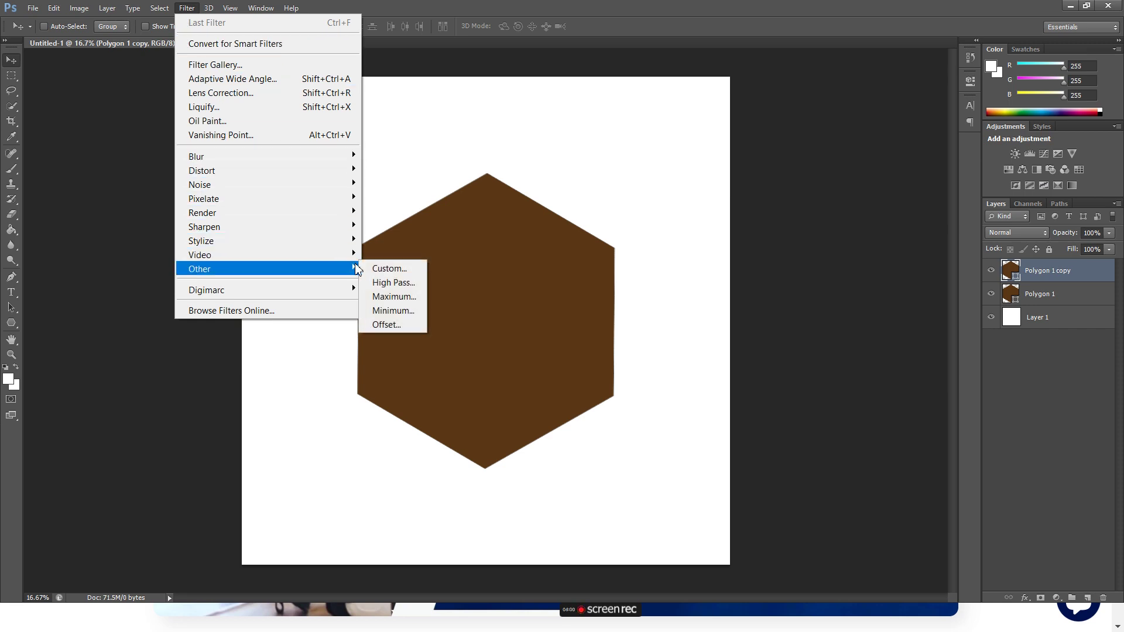
Rasterize Polygon 1 copy and offset it 2500 px horizontally and vertically with wrap-around
left_click(386, 325)
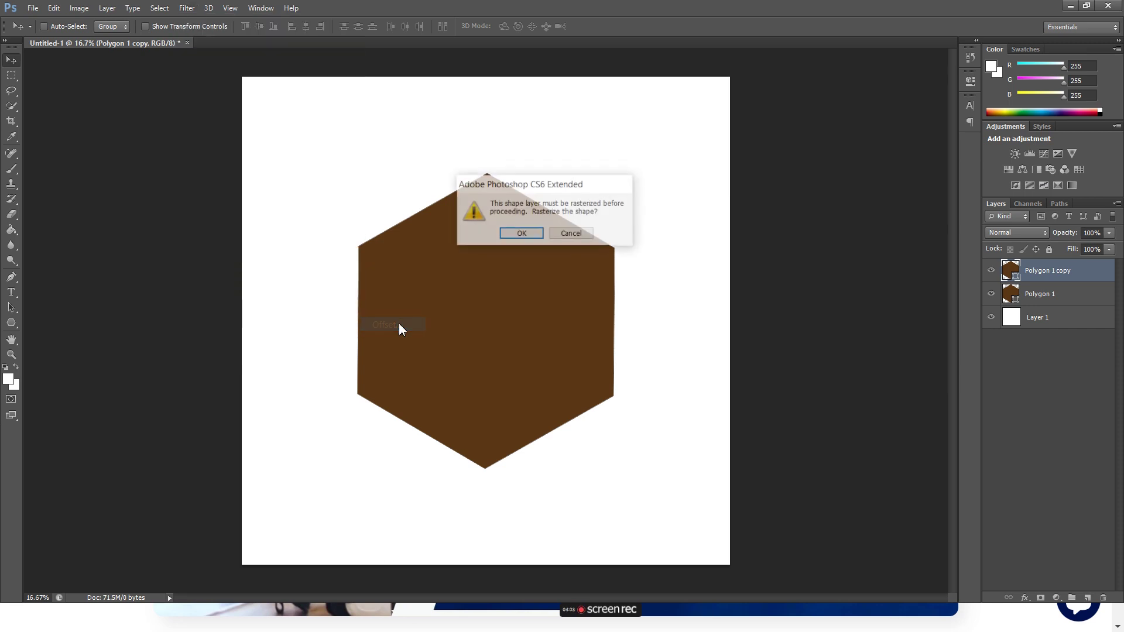
left_click(516, 237)
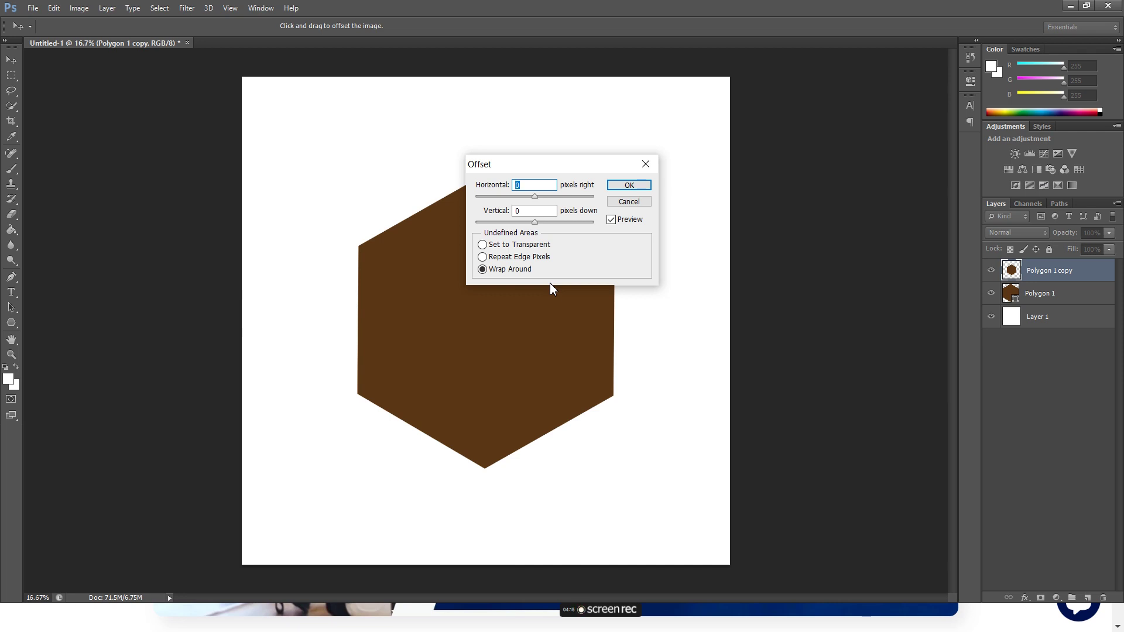
type("2500")
key("Tab")
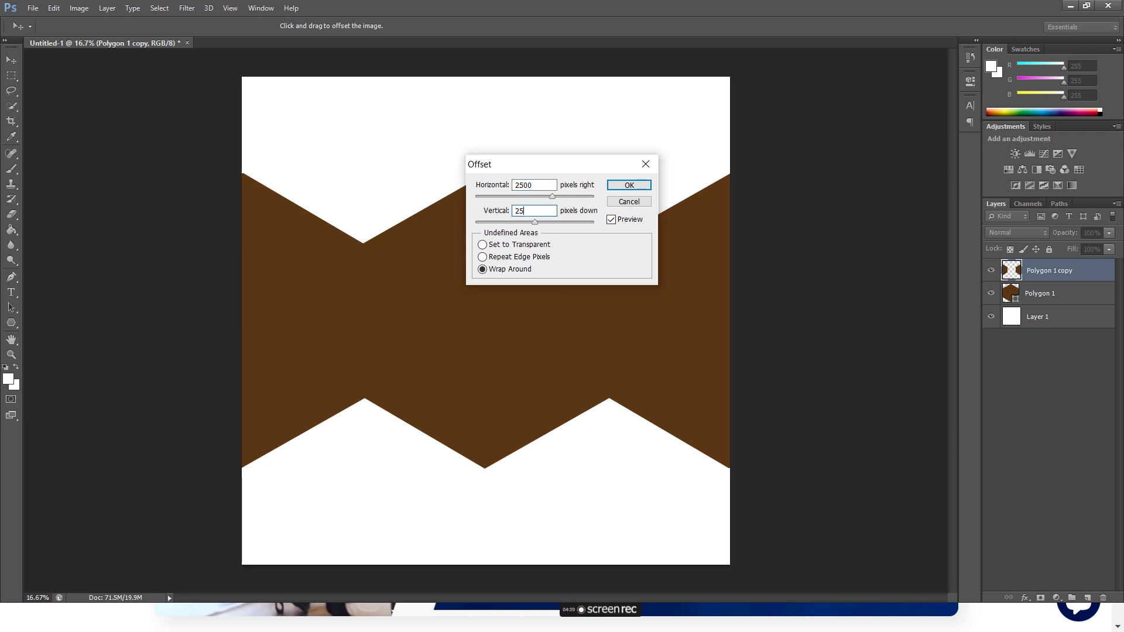
left_click(630, 185)
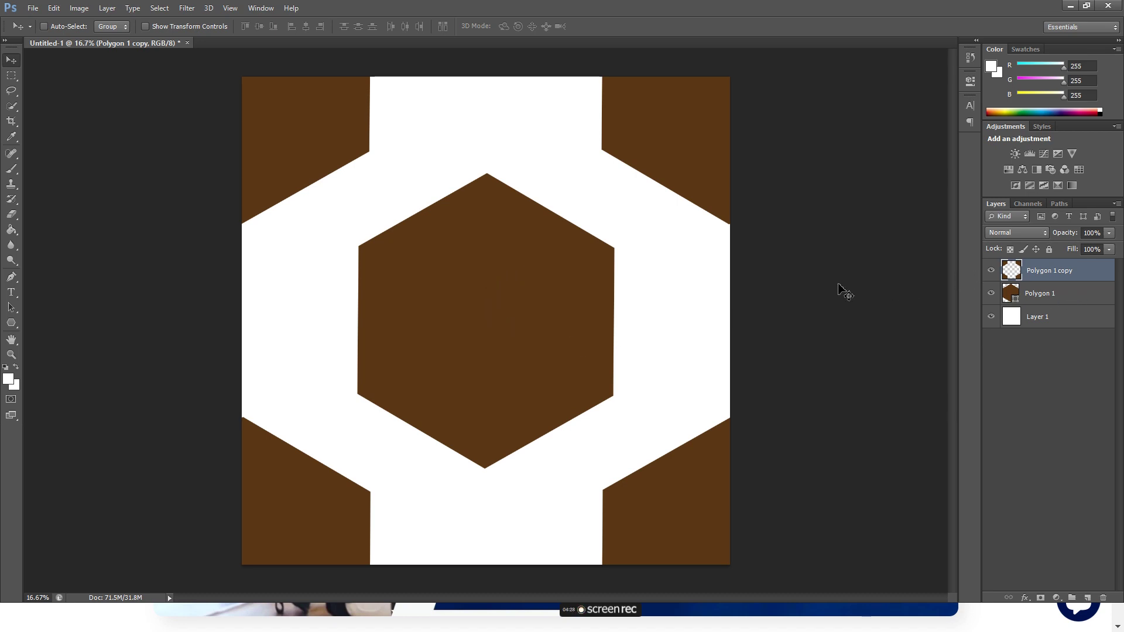
Define the resulting hexagon tile as a new pattern, Pattern 2
left_click(53, 8)
left_click(95, 361)
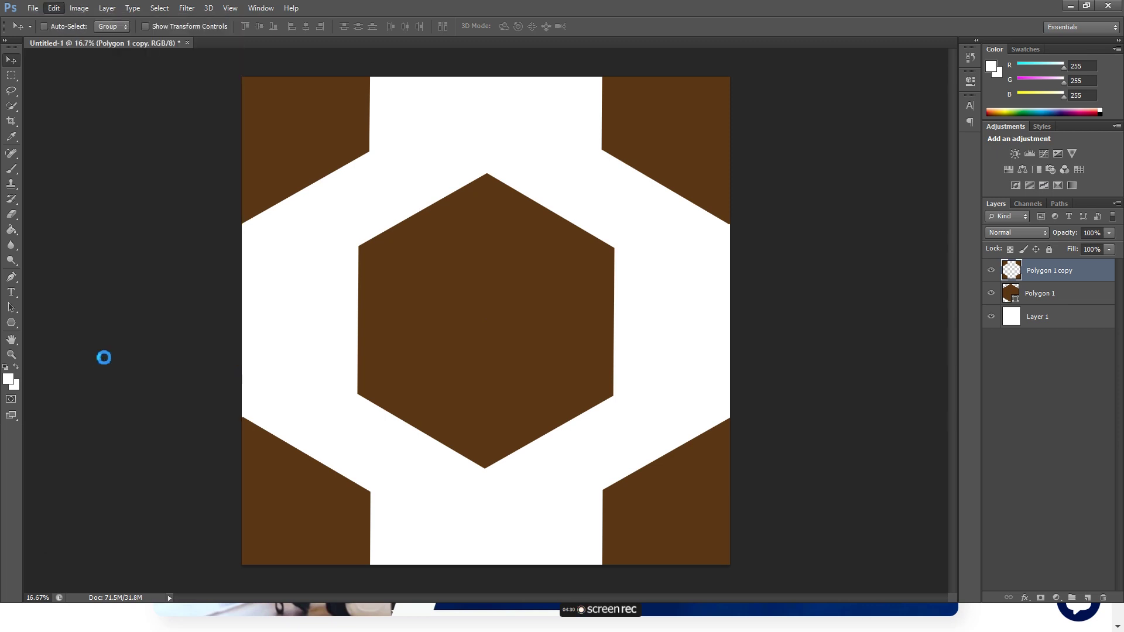
left_click(689, 212)
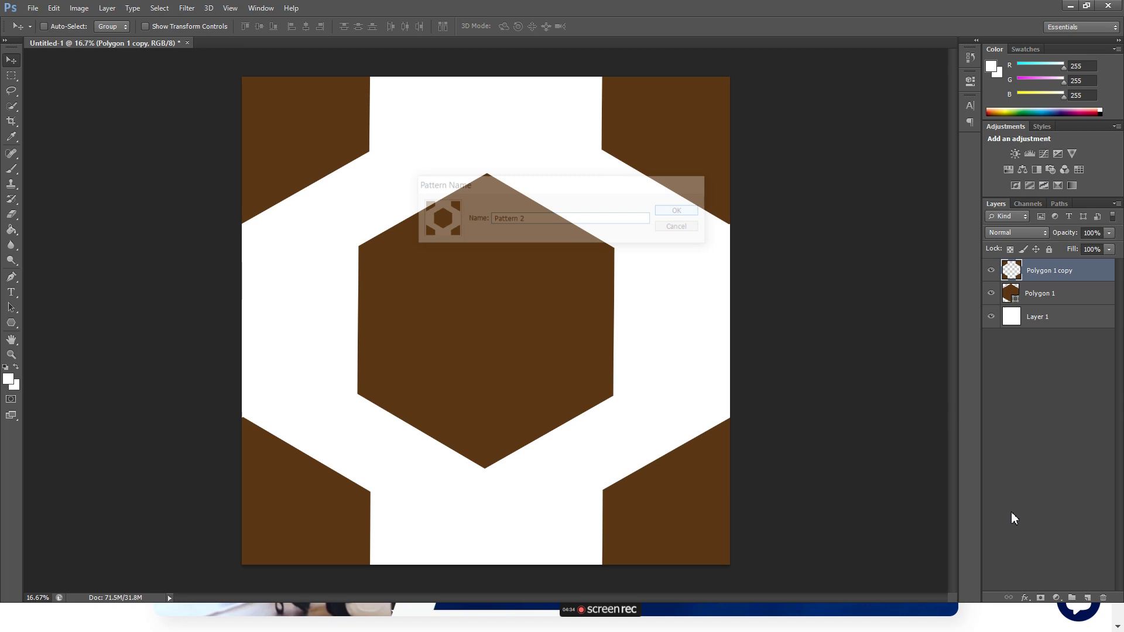
left_click(1055, 598)
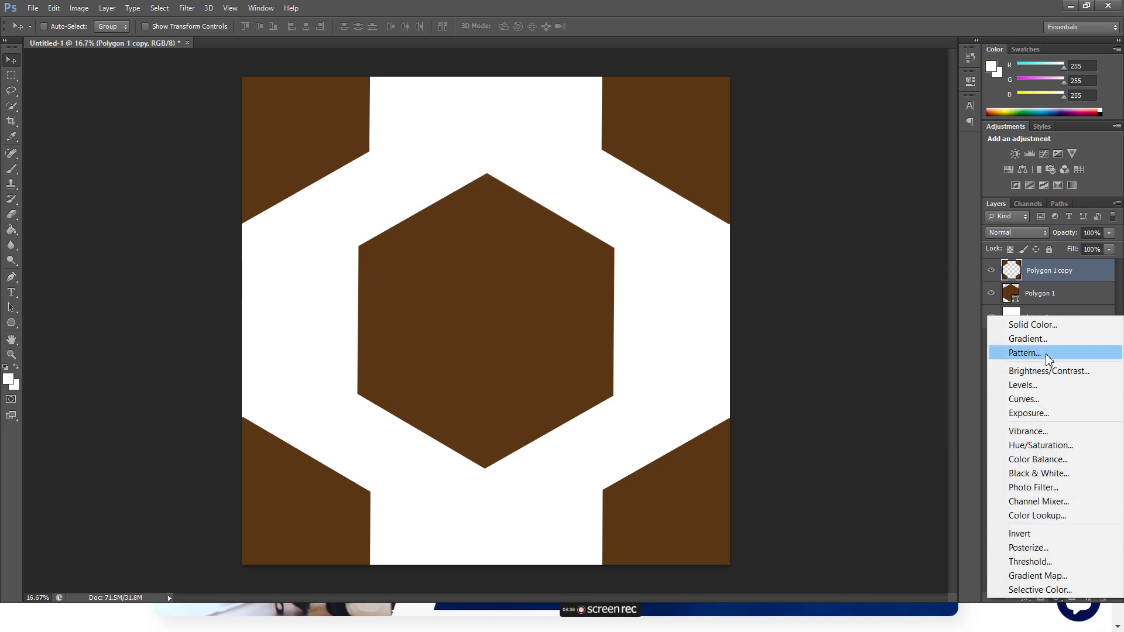
Fill the canvas with a Pattern Fill of the new tile, scaled down from 50% into small hexagons
left_click(542, 223)
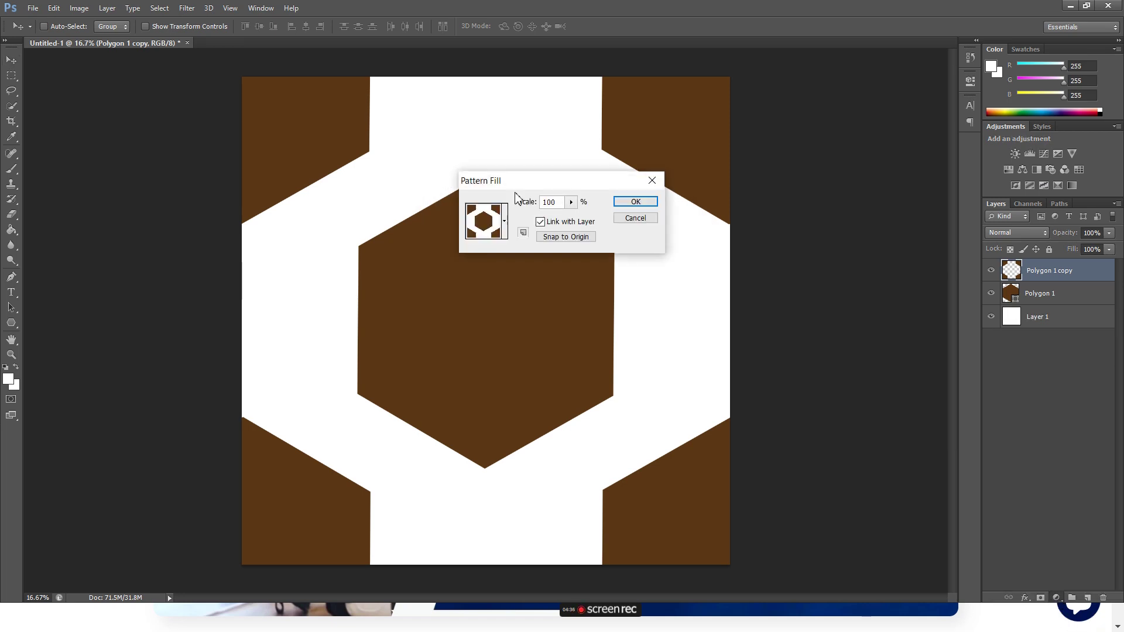
left_click(553, 202)
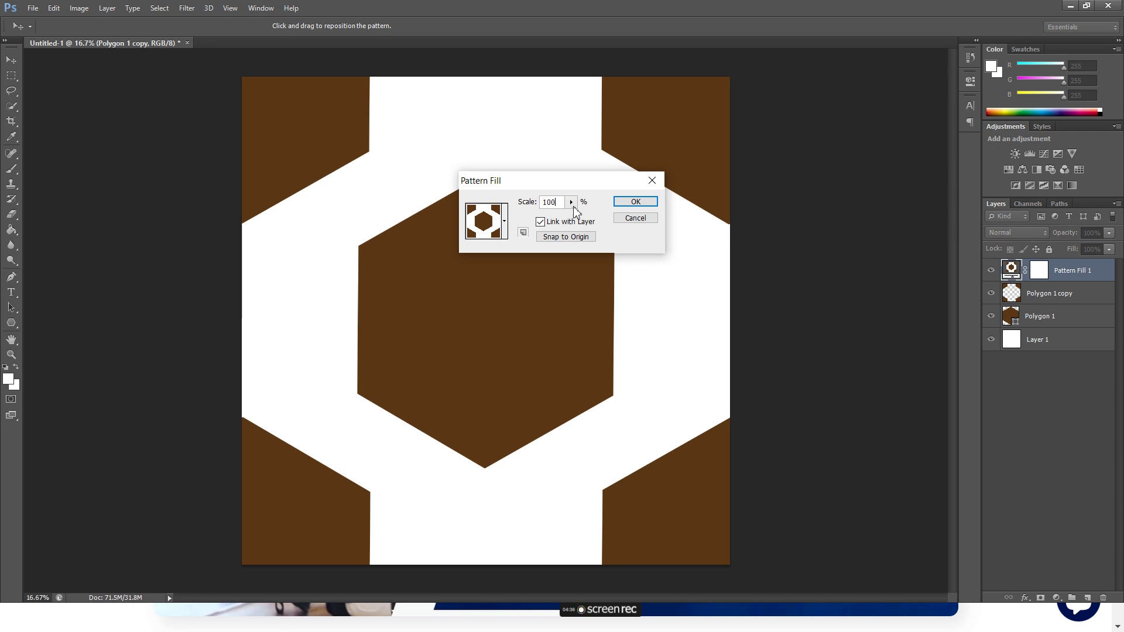
left_click(571, 203)
left_click(556, 202)
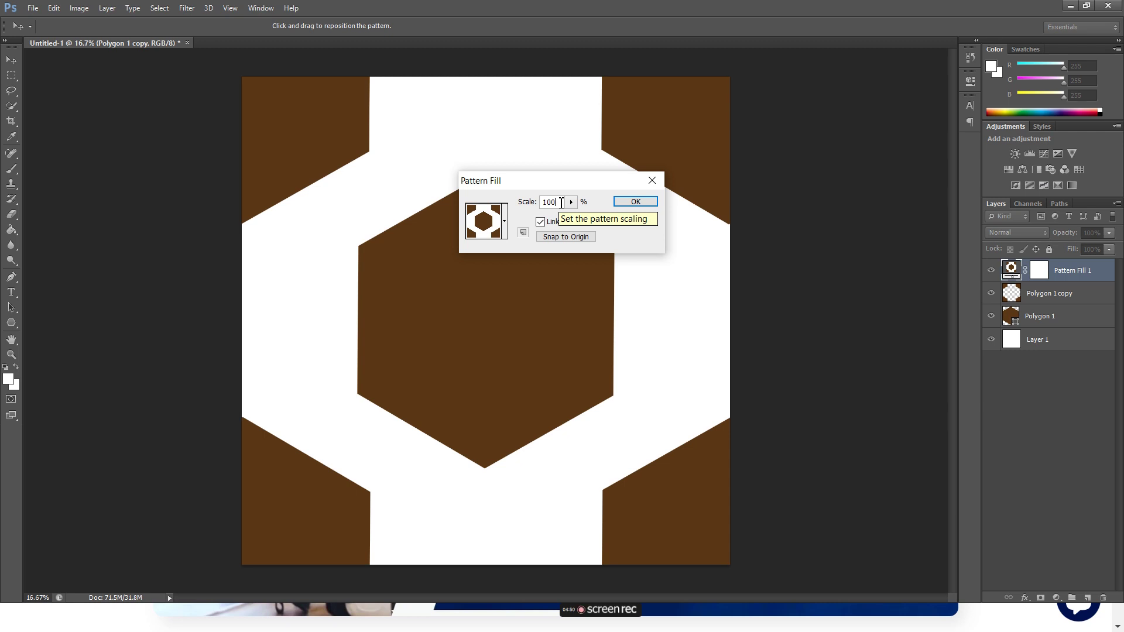
double_click(560, 202)
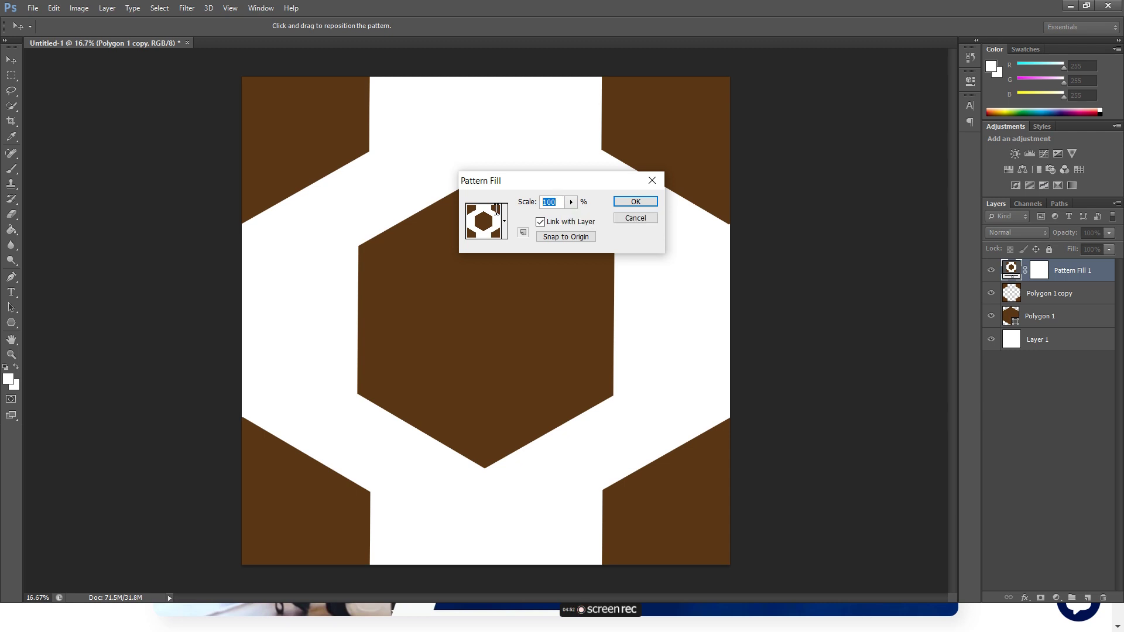
type("50")
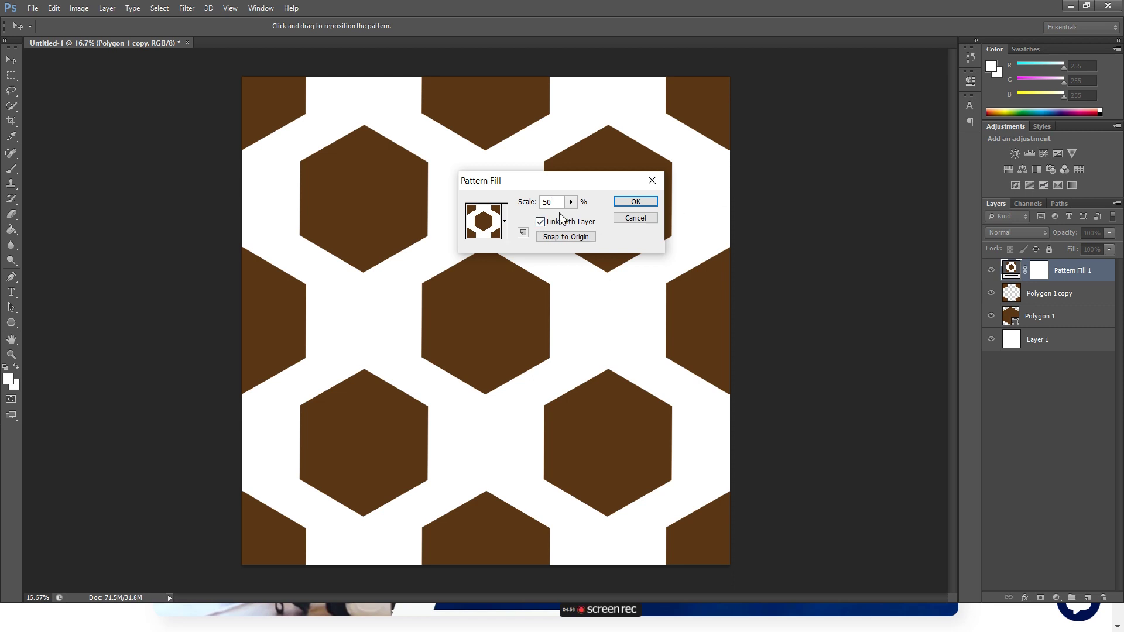
key("Down")
key("Down")
key("Down")
key("Down")
key("Down")
key("Down")
key("Down")
key("Down")
key("Down")
key("Down")
key("Down")
key("Down")
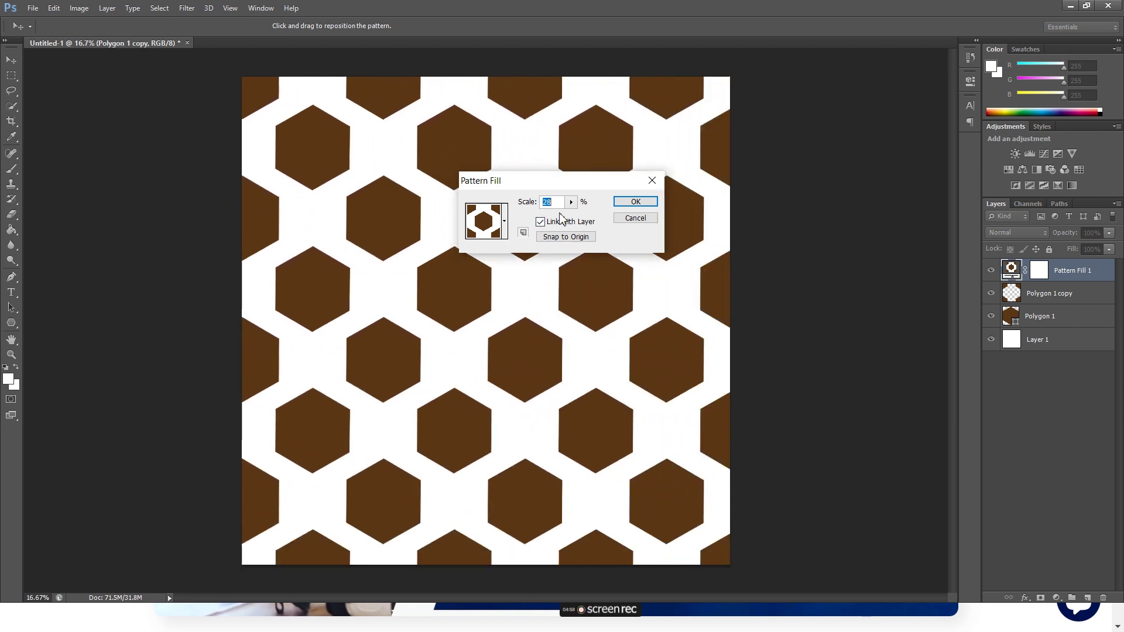
key("Down")
key("Down")
key("Down")
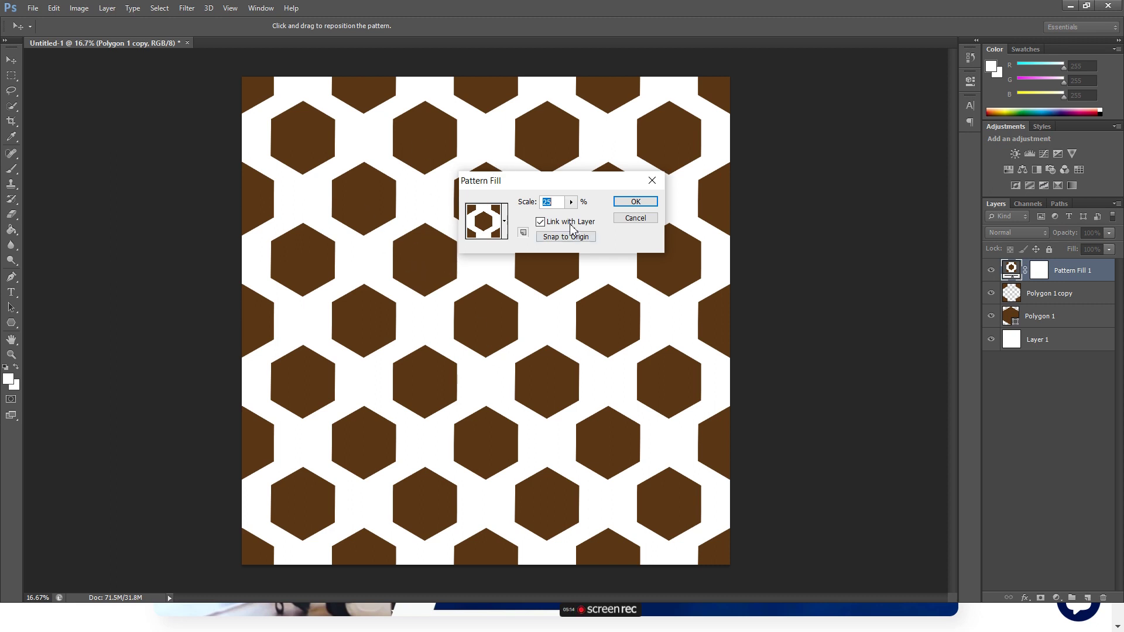
left_click_drag(563, 180, 854, 196)
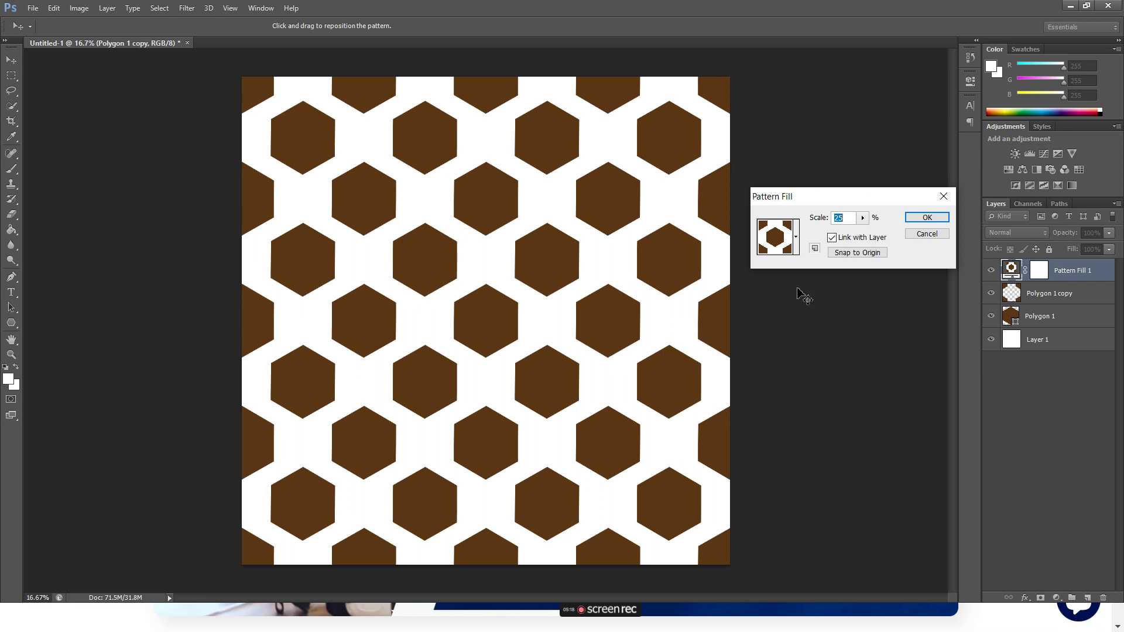
left_click(929, 223)
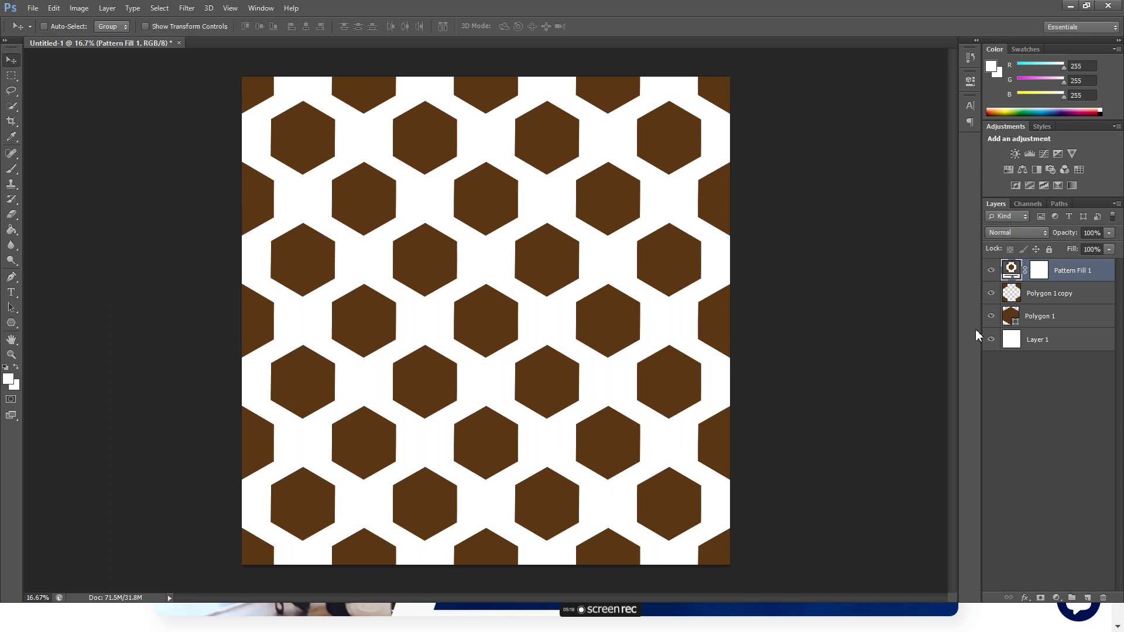
Undo the pattern fill and duplicate the original Polygon 1 layer
key("ctrl+z")
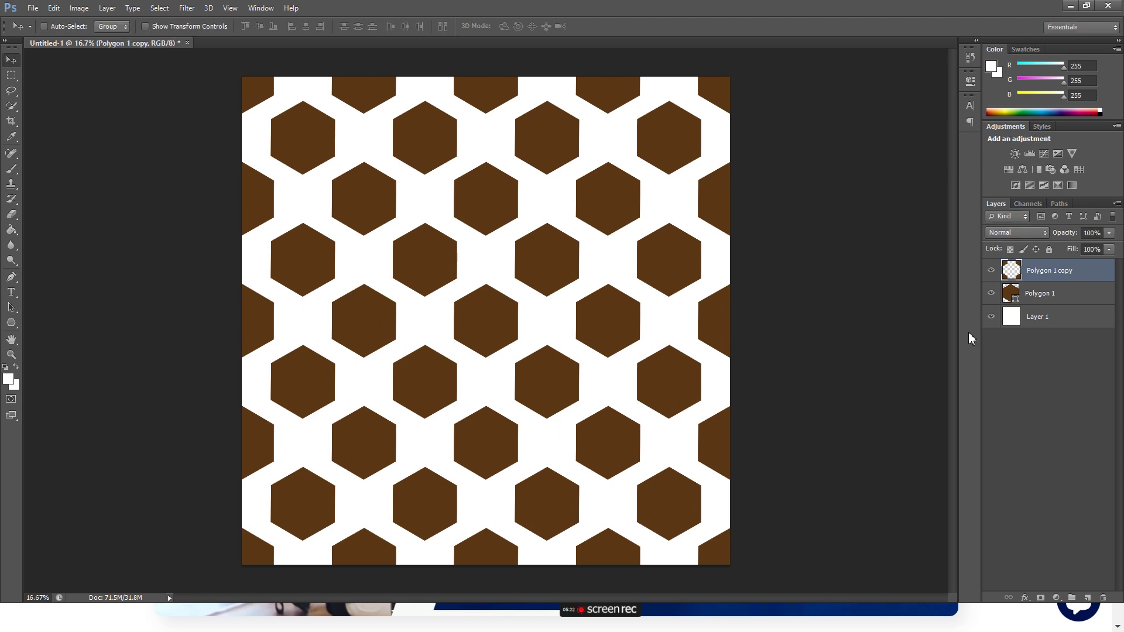
left_click(1046, 293)
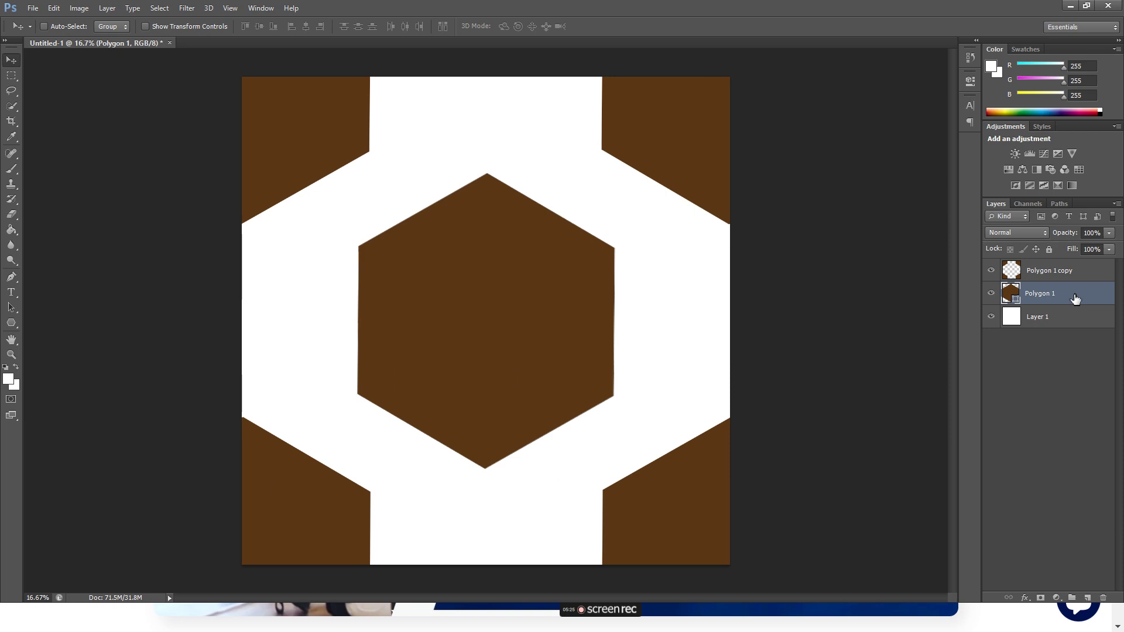
key("ctrl+j")
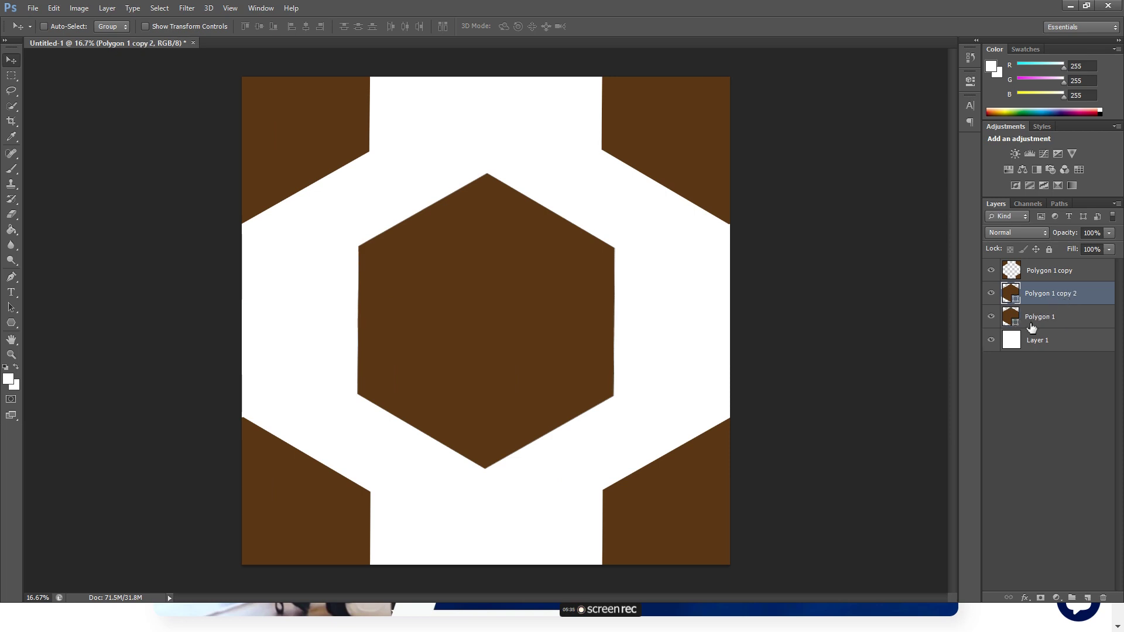
Scale the duplicated hexagon proportionally to 72% width and height
key("ctrl+t")
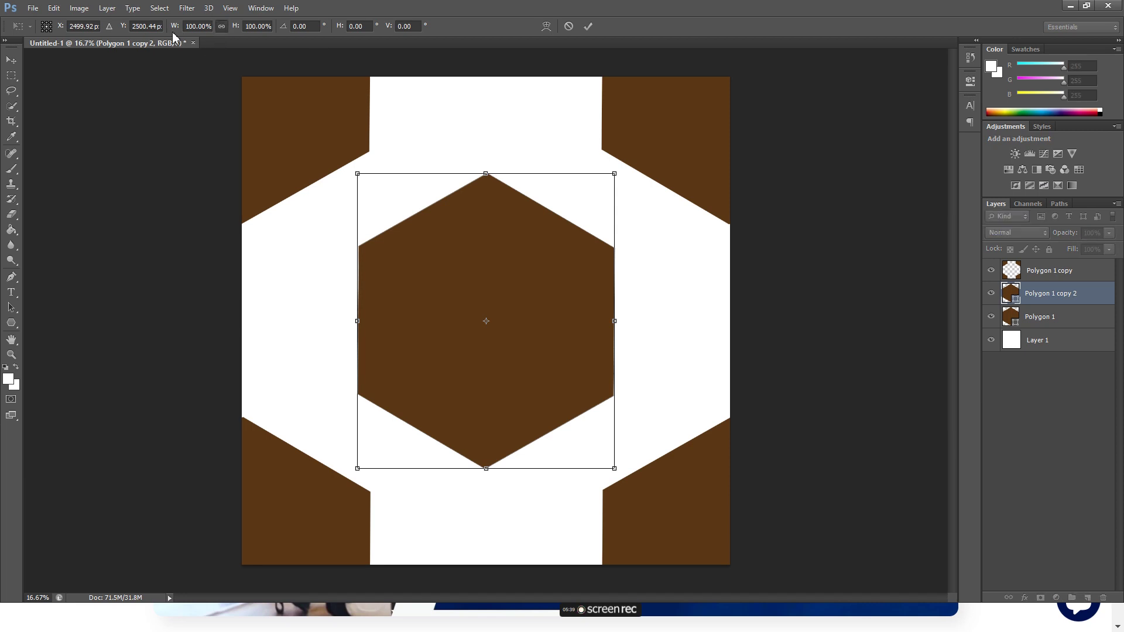
left_click_drag(176, 27, 157, 27)
type("72")
key("Return")
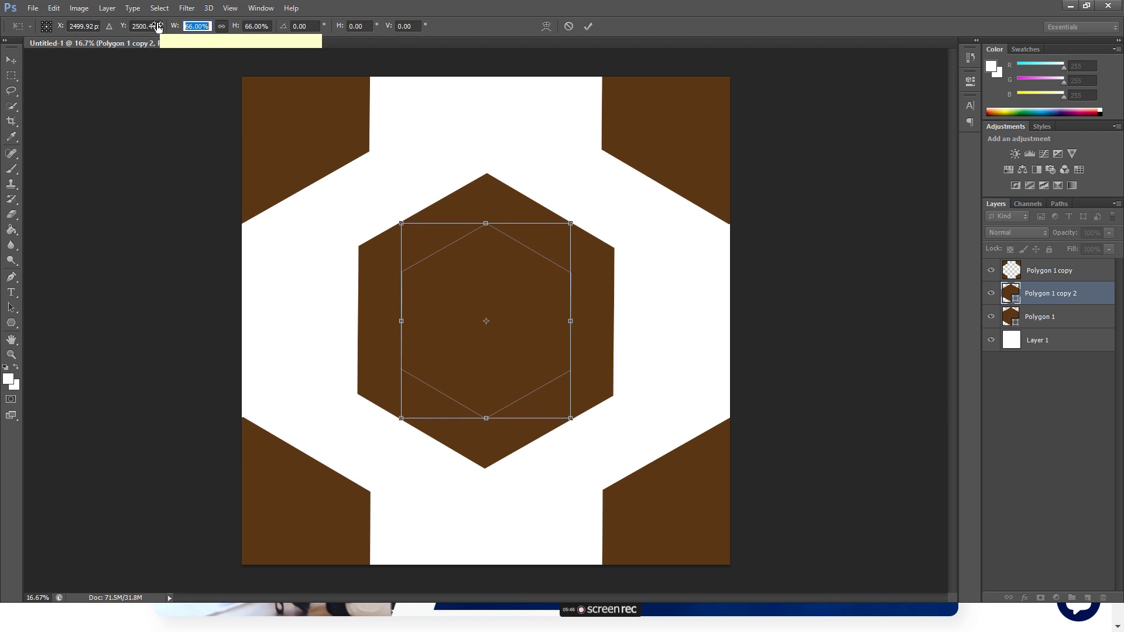
left_click(587, 27)
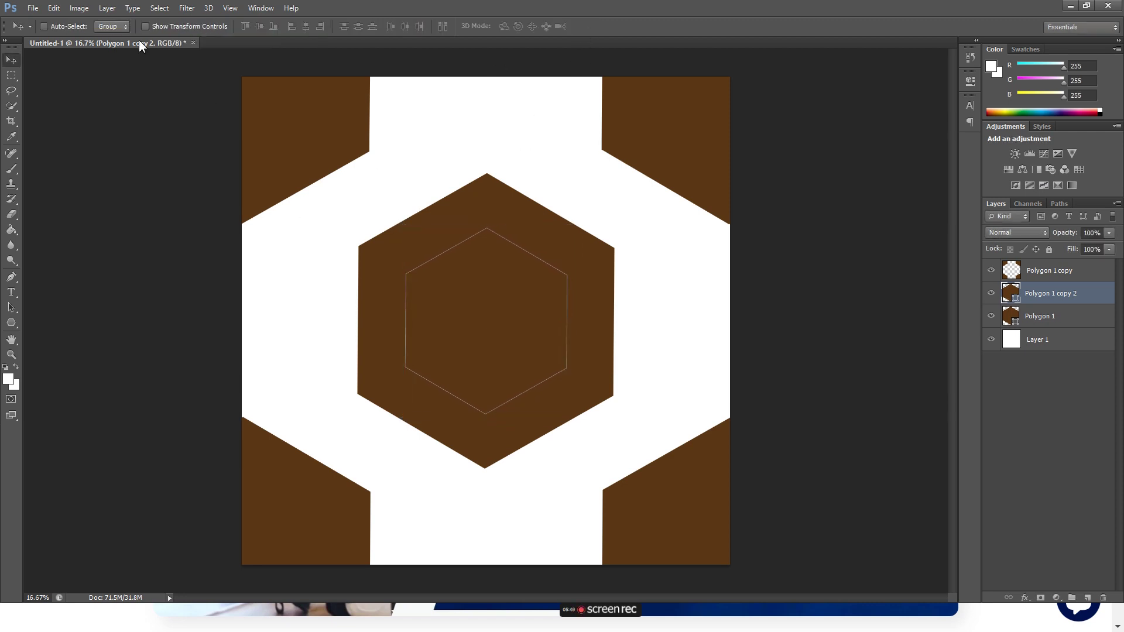
left_click(186, 8)
mouse_move(263, 269)
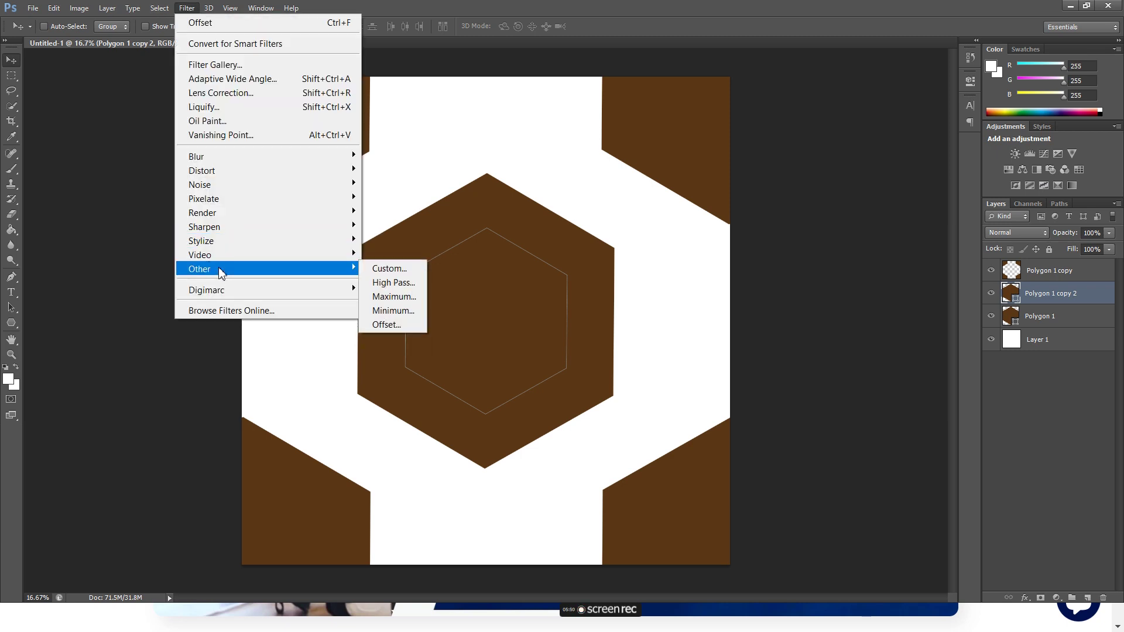
Rasterize Polygon 1 copy 2 and offset it 0 horizontally, +2500 px vertically with wrap-around
left_click(394, 325)
left_click(521, 230)
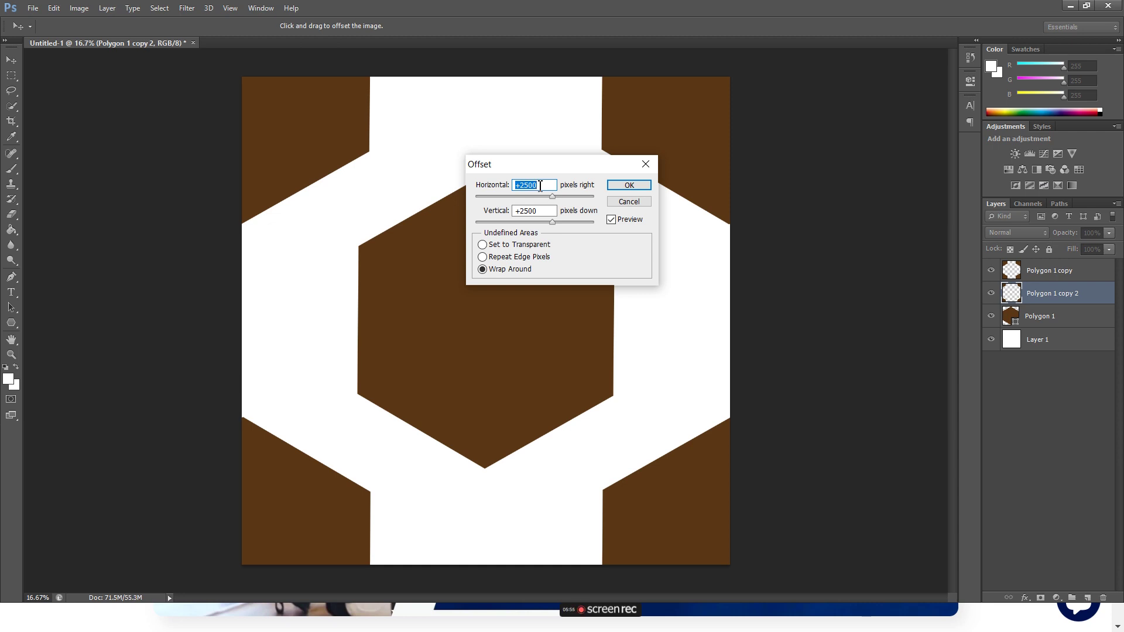
type("0")
left_click(629, 186)
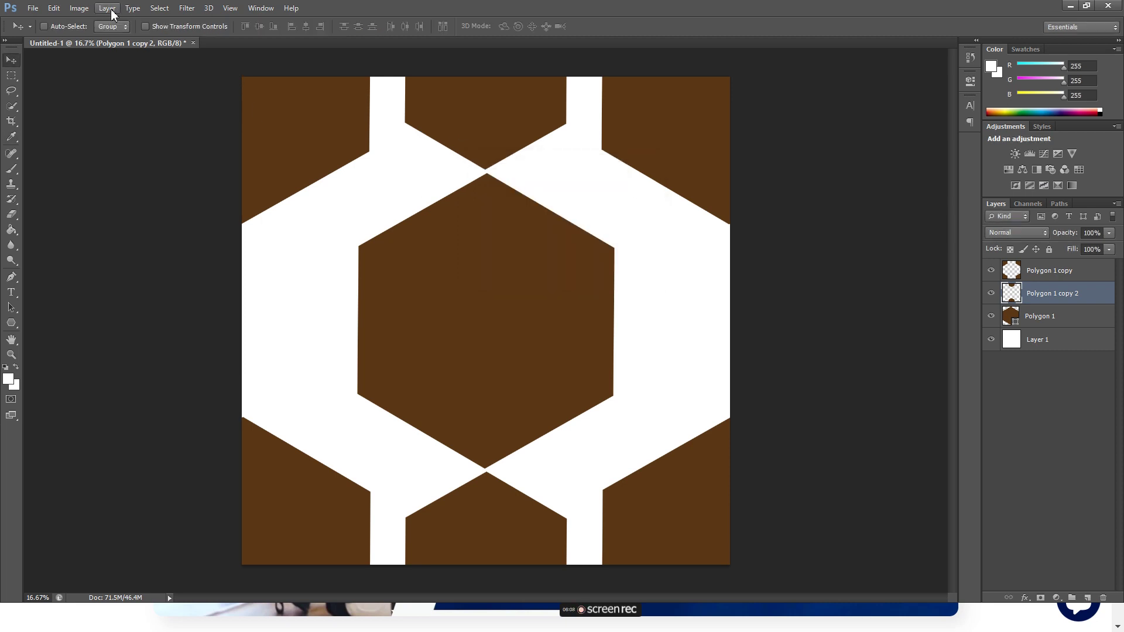
Select Polygon 1 copy and add a Pattern Fill layer scaled to 30%
left_click(1058, 272)
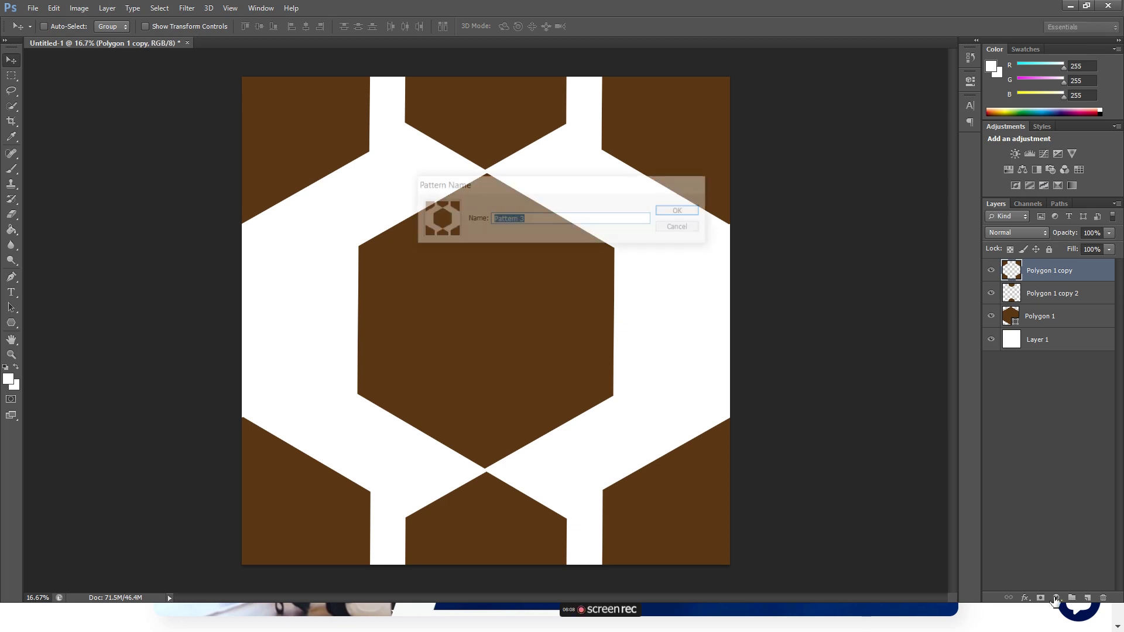
left_click(1056, 597)
left_click(1024, 352)
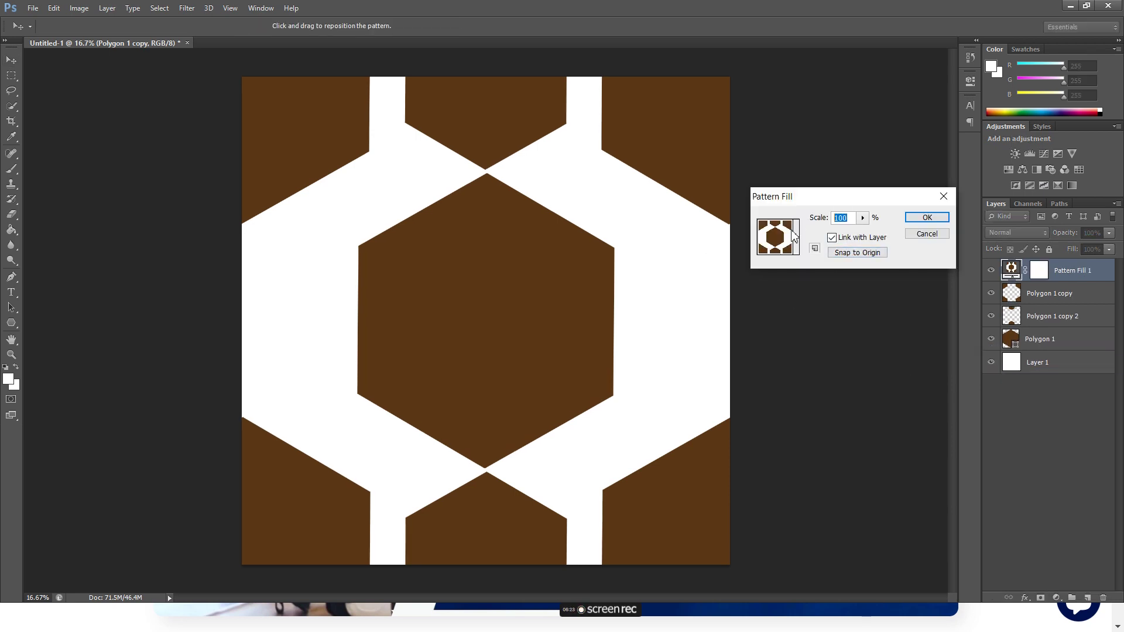
type("50")
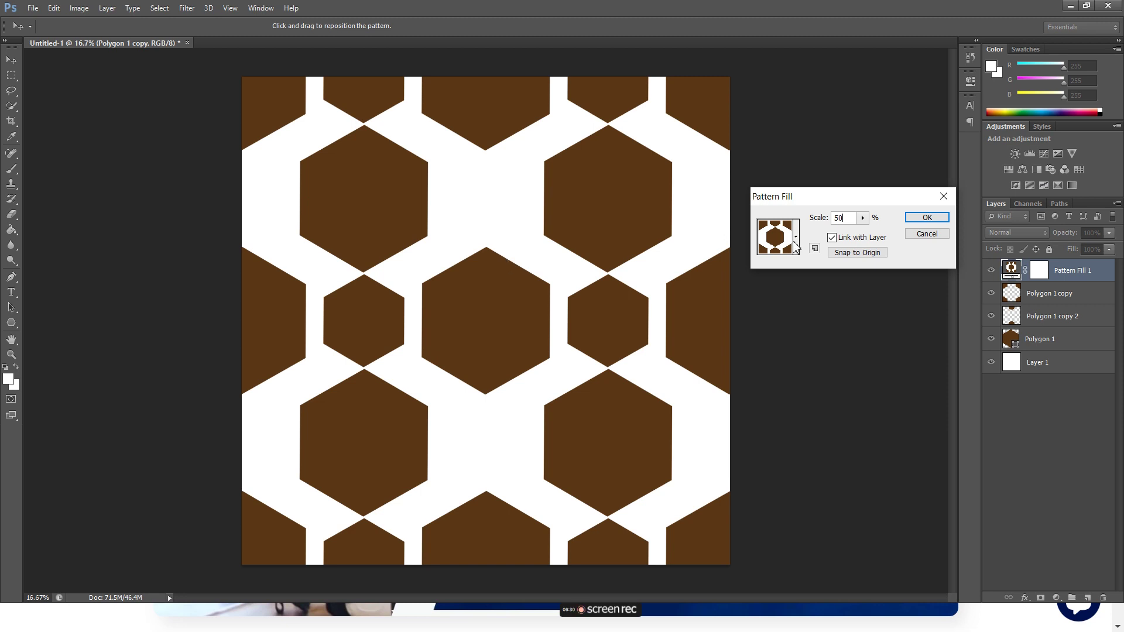
key("Down")
key("Down")
key("Down")
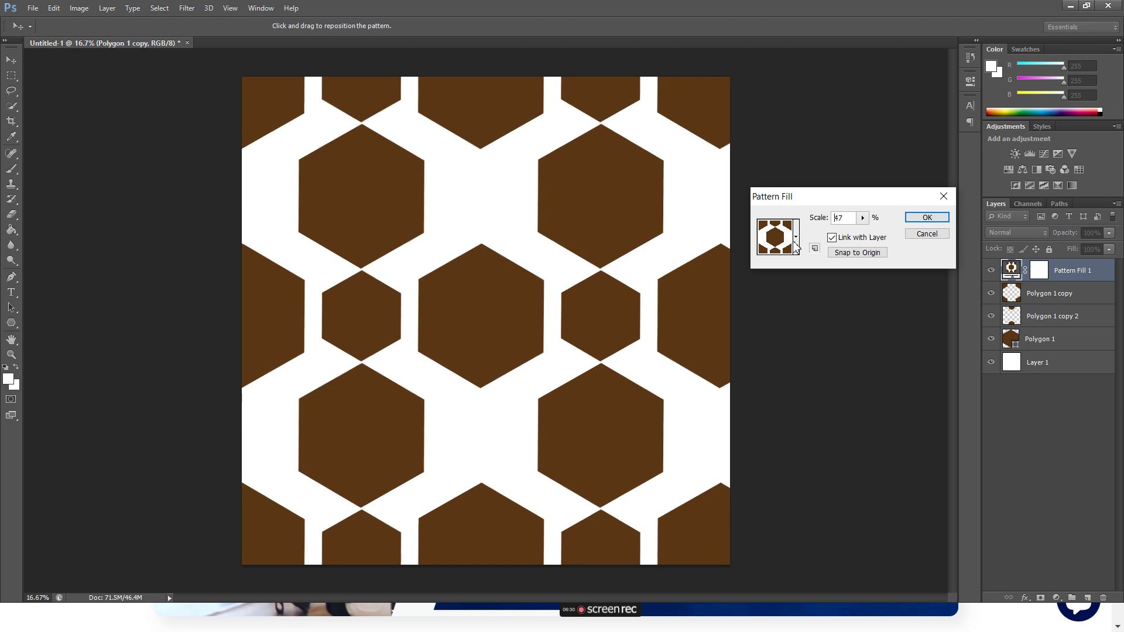
key("shift+Down")
key("shift+Down")
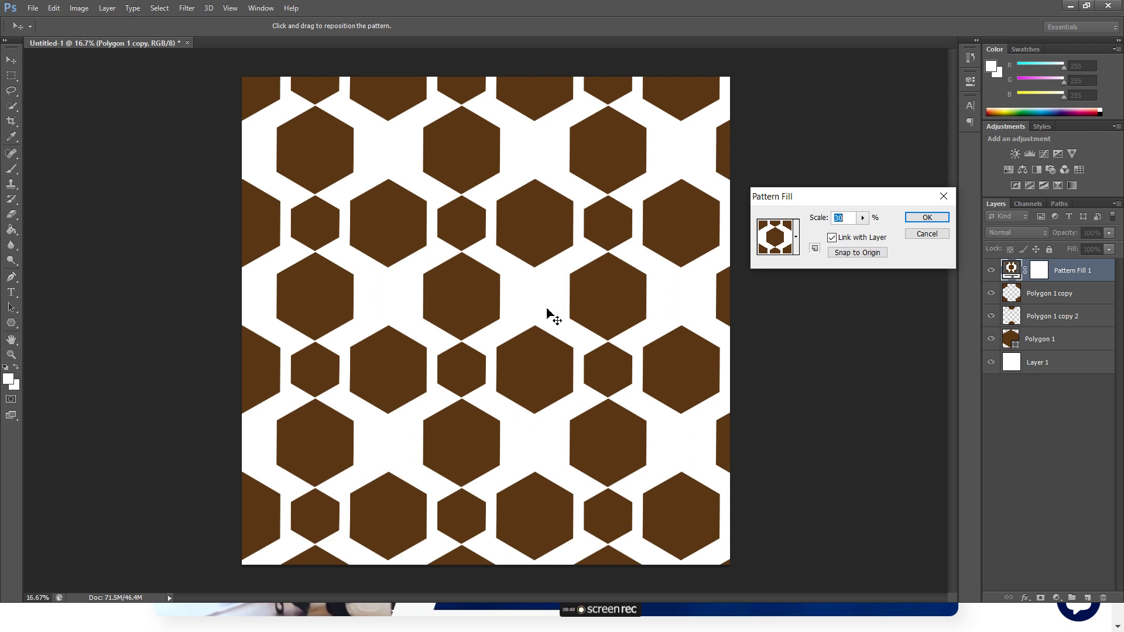
left_click(926, 222)
left_click(926, 221)
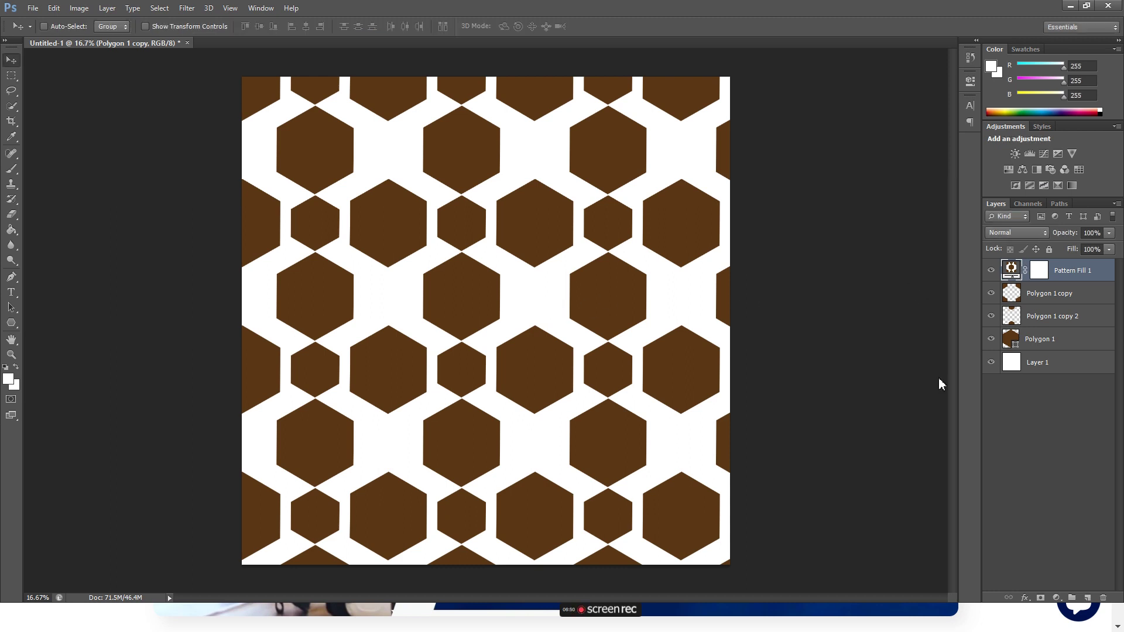
Delete the Pattern Fill 1 layer and duplicate Polygon 1 copy 2 into Polygon 1 copy 3
key("Delete")
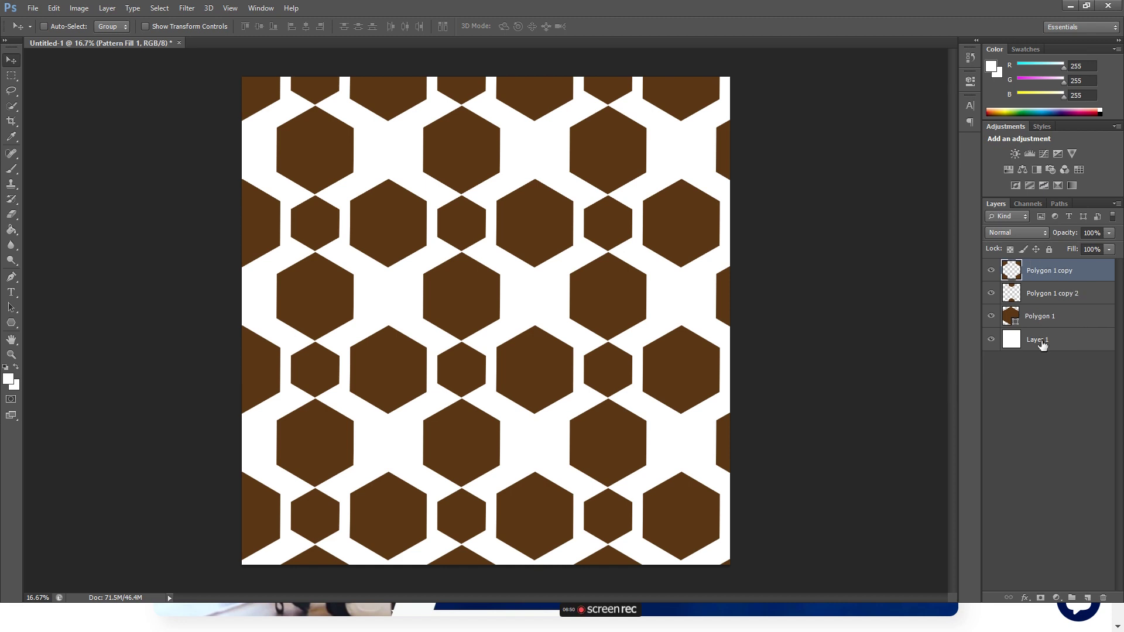
left_click(1068, 299)
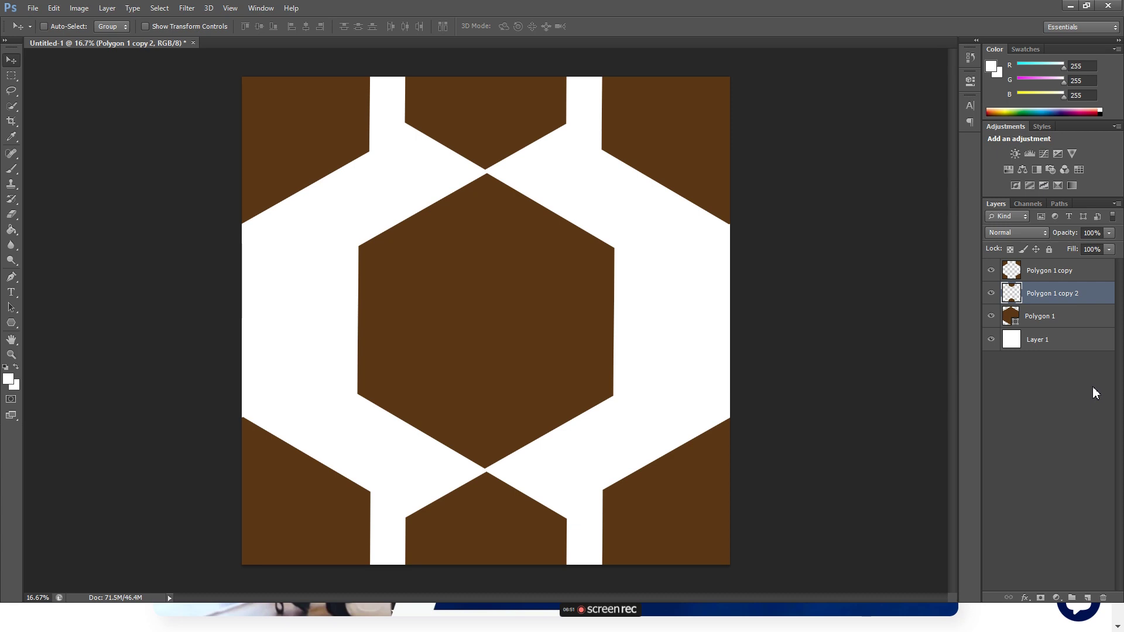
key("ctrl+j")
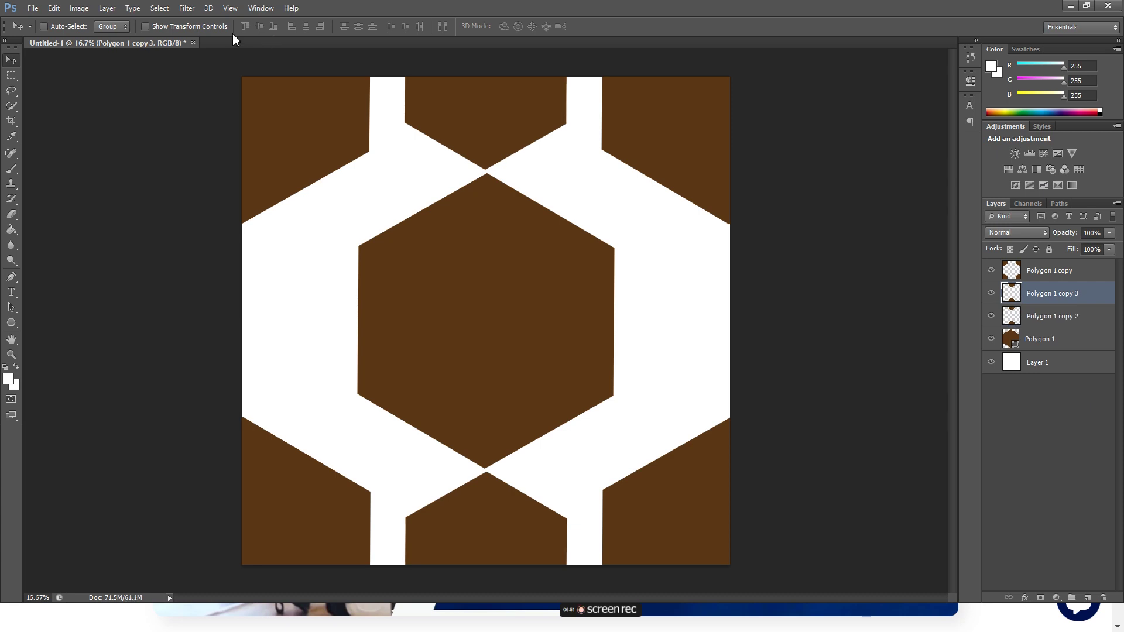
left_click(187, 8)
Toggle visibility of the Polygon 1, copy and copy 2 layers to inspect the new copy
left_click(991, 316)
left_click(991, 270)
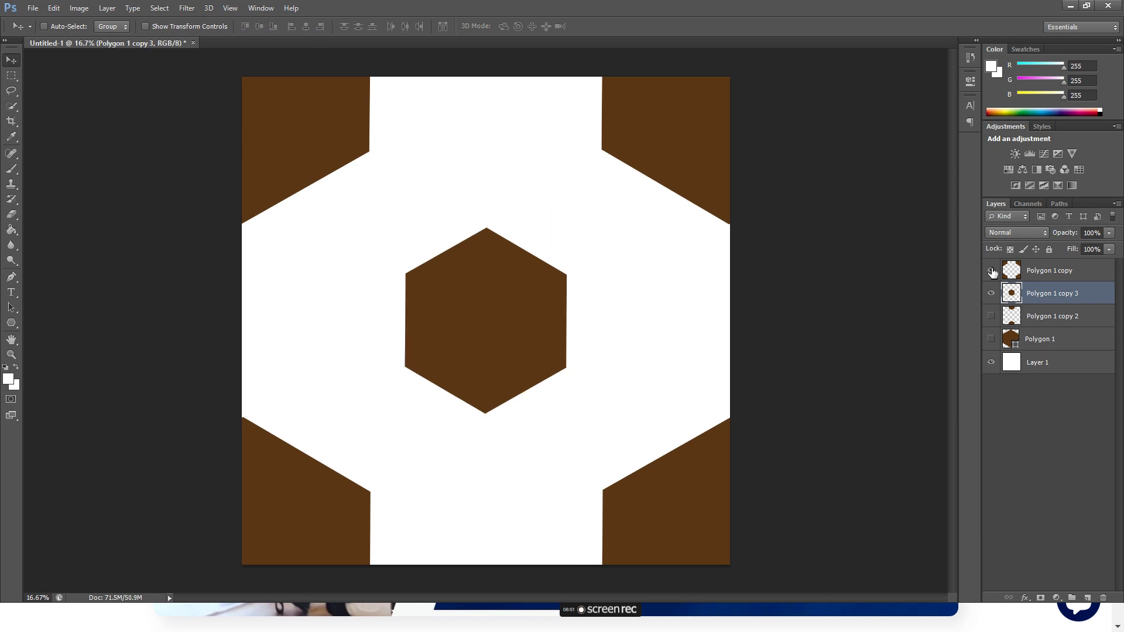
left_click(991, 339)
left_click(990, 316)
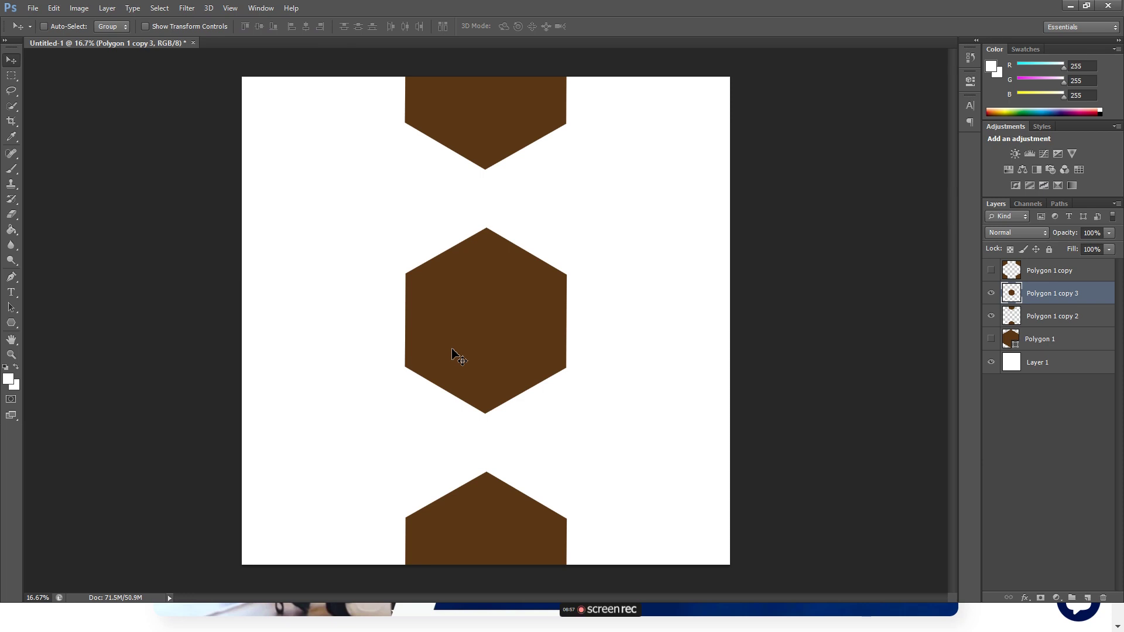
left_click(990, 339)
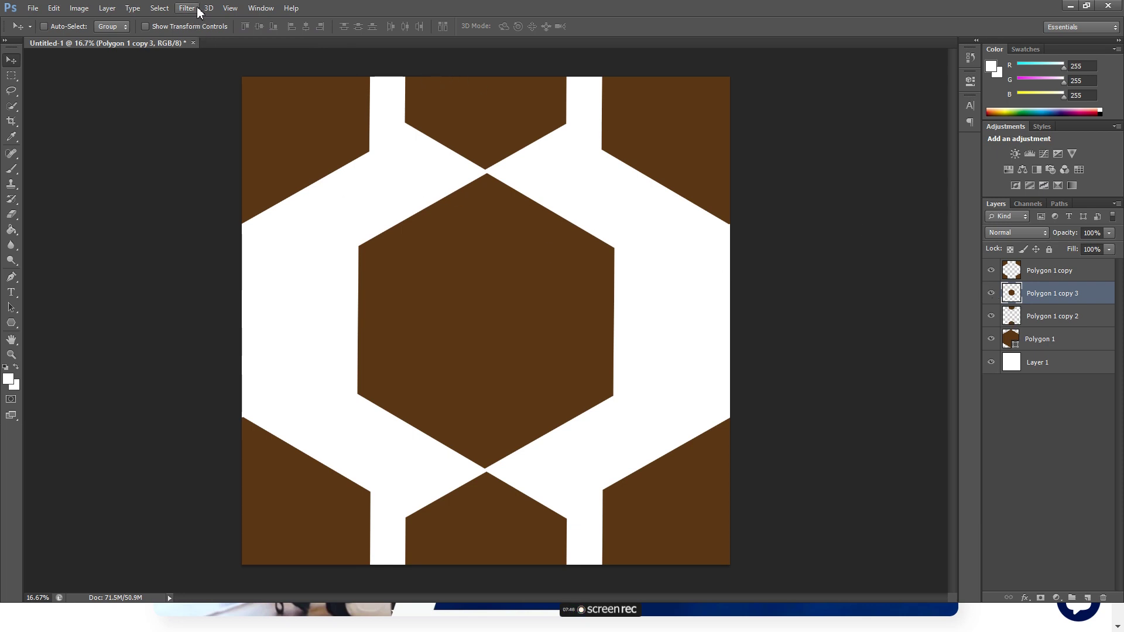
Offset Polygon 1 copy 3 by 2500 px horizontally and 0 vertically
key("alt+t")
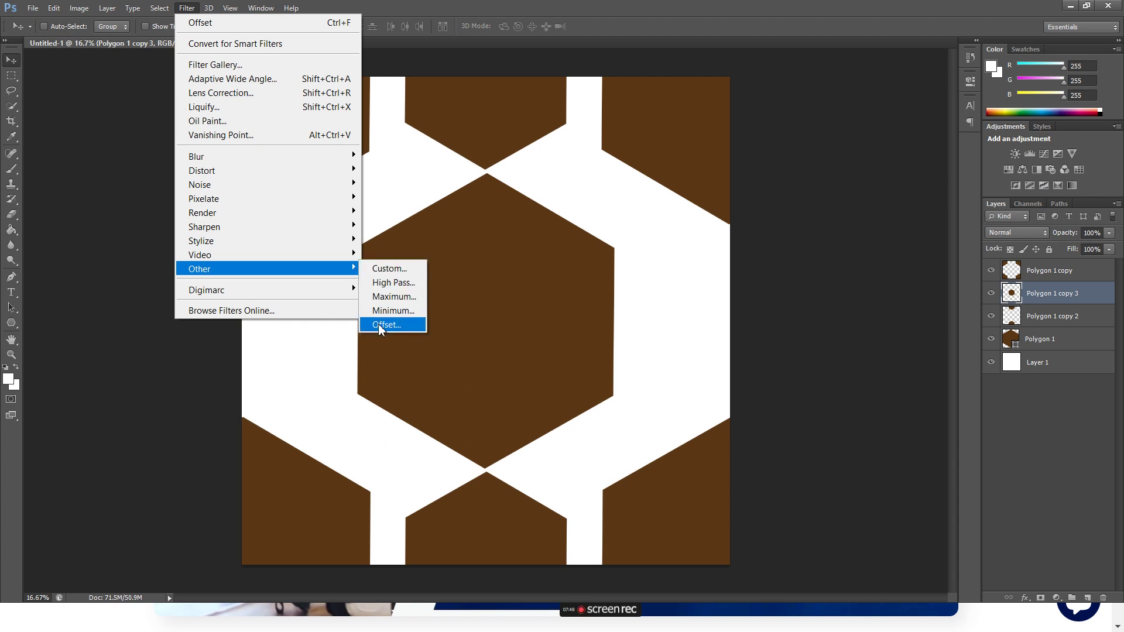
left_click(386, 324)
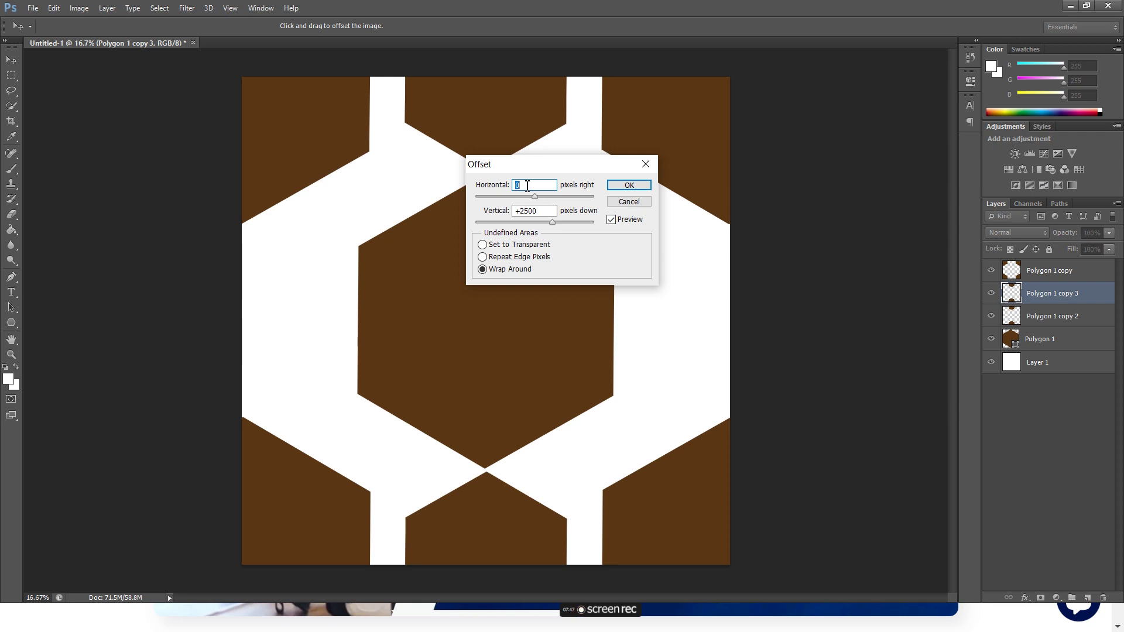
type("25")
type("00")
left_click_drag(534, 211, 473, 215)
type("0")
key("Return")
Define the current tile as a new pattern named Pattern 4
left_click(53, 8)
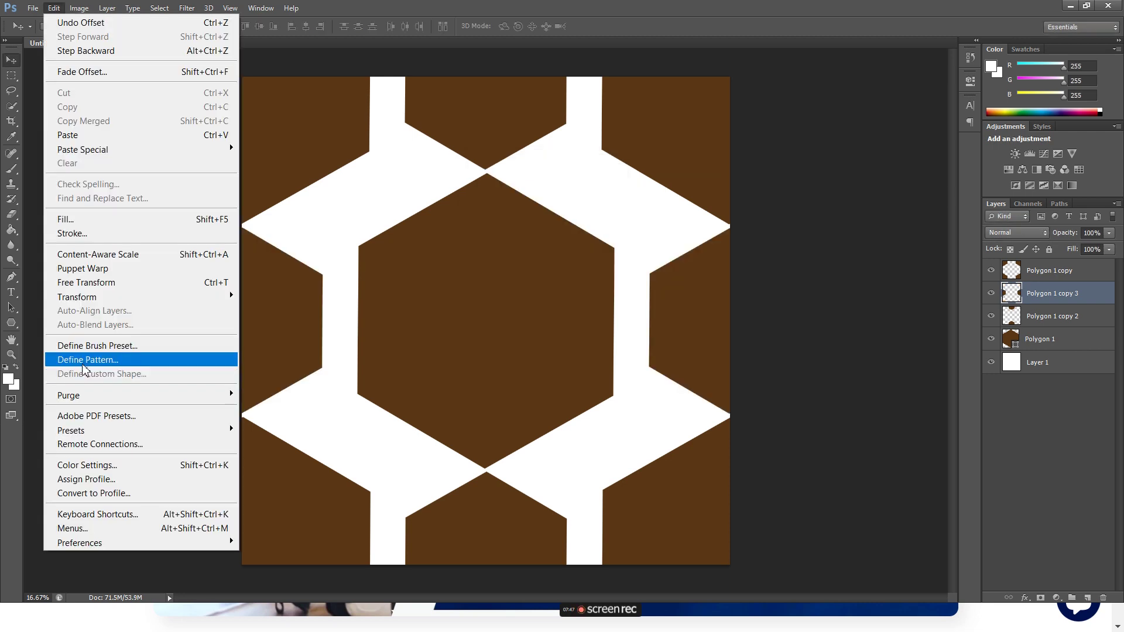
left_click(82, 363)
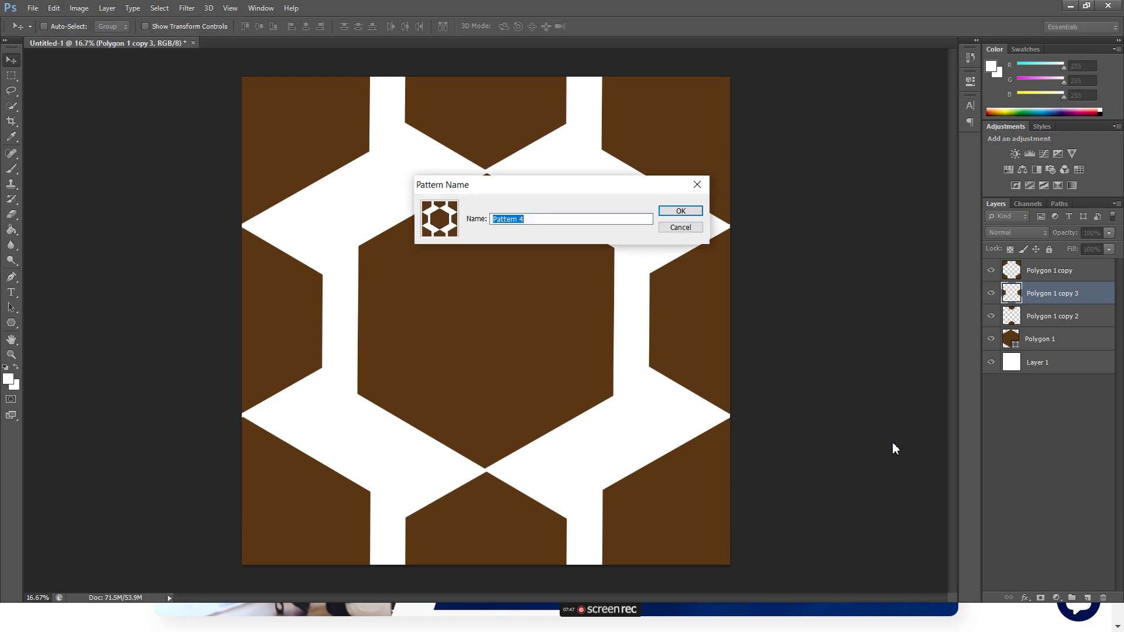
left_click(679, 216)
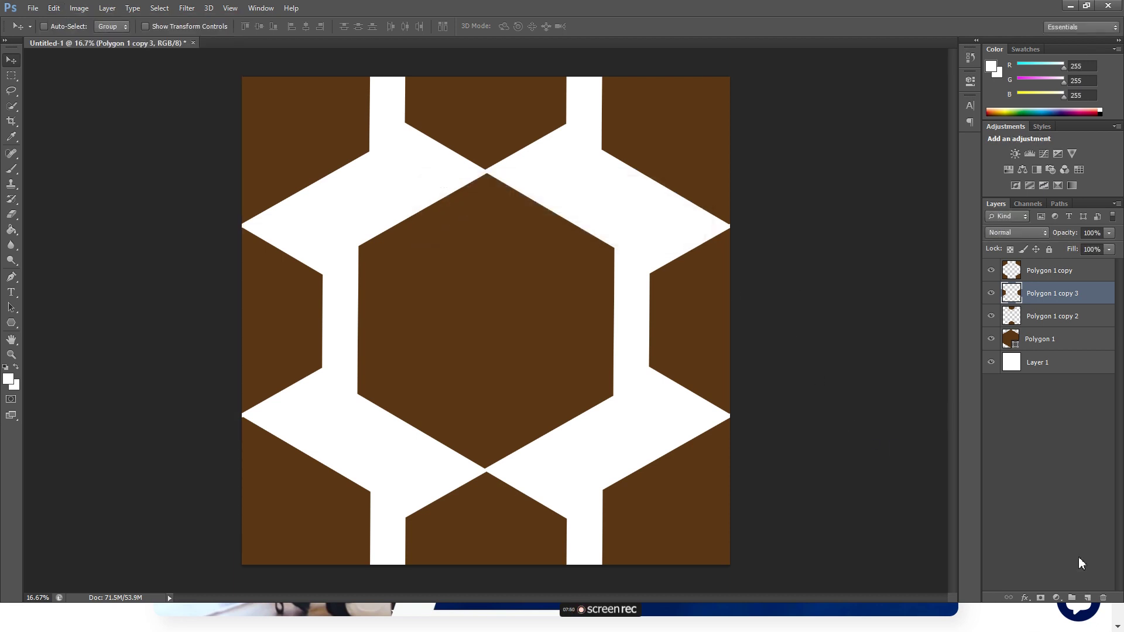
Add a Pattern Fill layer using Pattern 4 at 40% scale
left_click(1058, 598)
left_click(1083, 328)
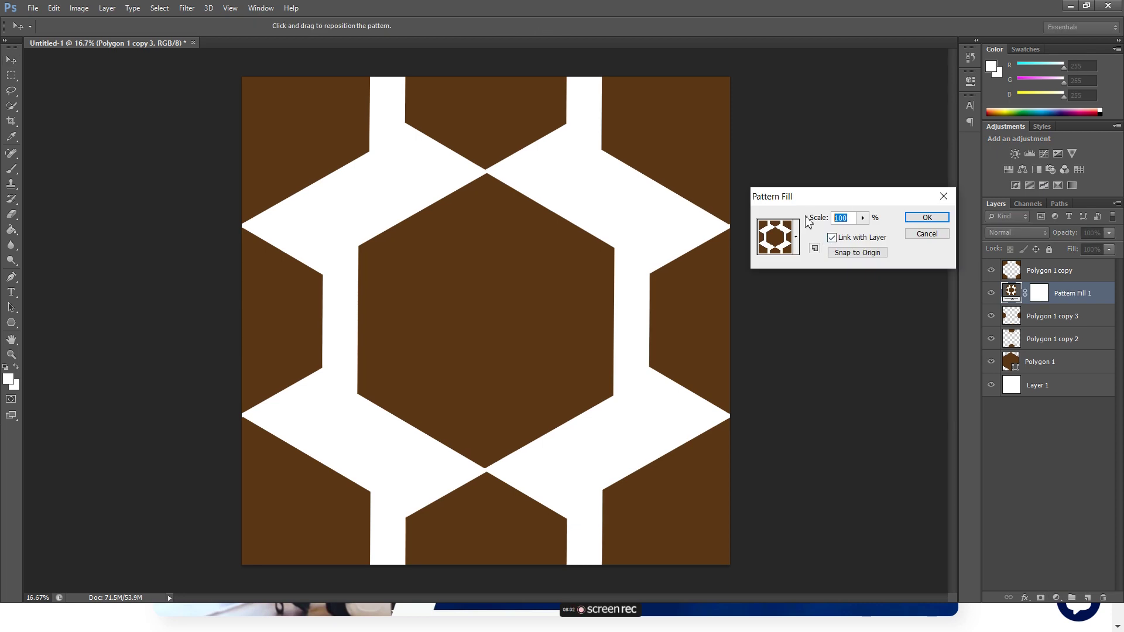
type("40")
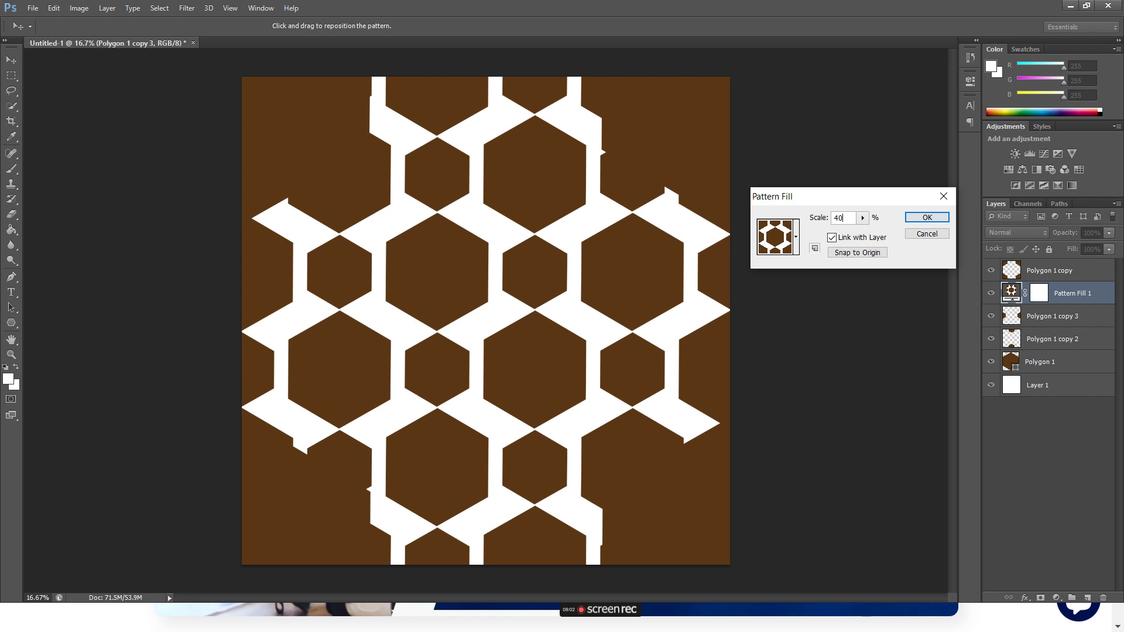
key("Return")
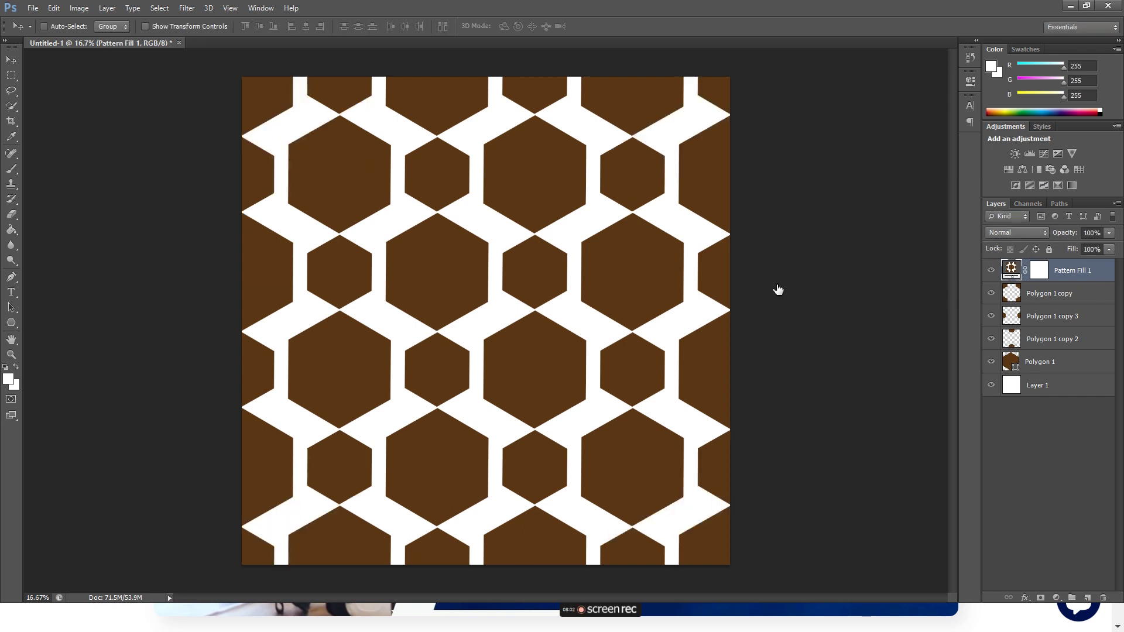
Reopen the pattern fill settings and lower the scale to 22%
double_click(1010, 270)
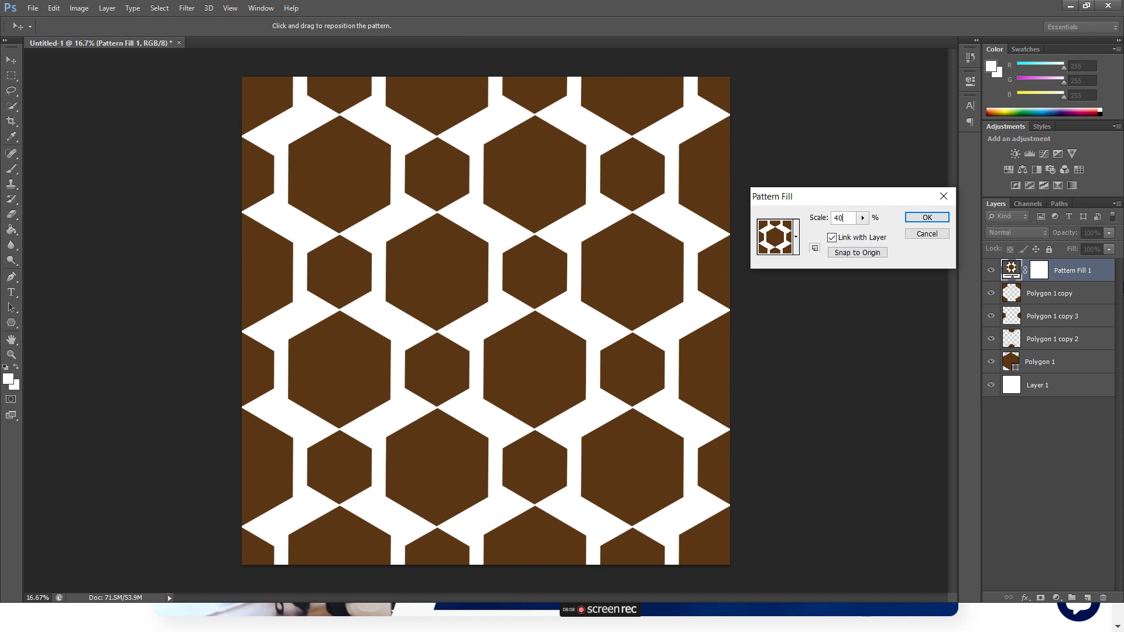
key("Down")
key("Down")
key("Down")
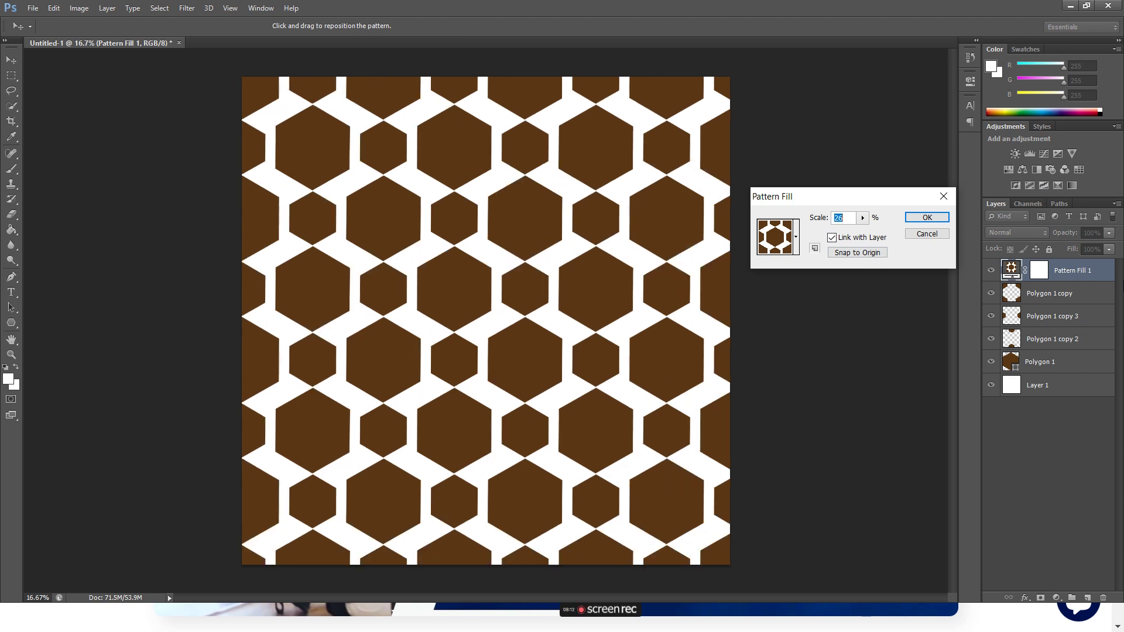
key("Down")
key("Down")
key("Down")
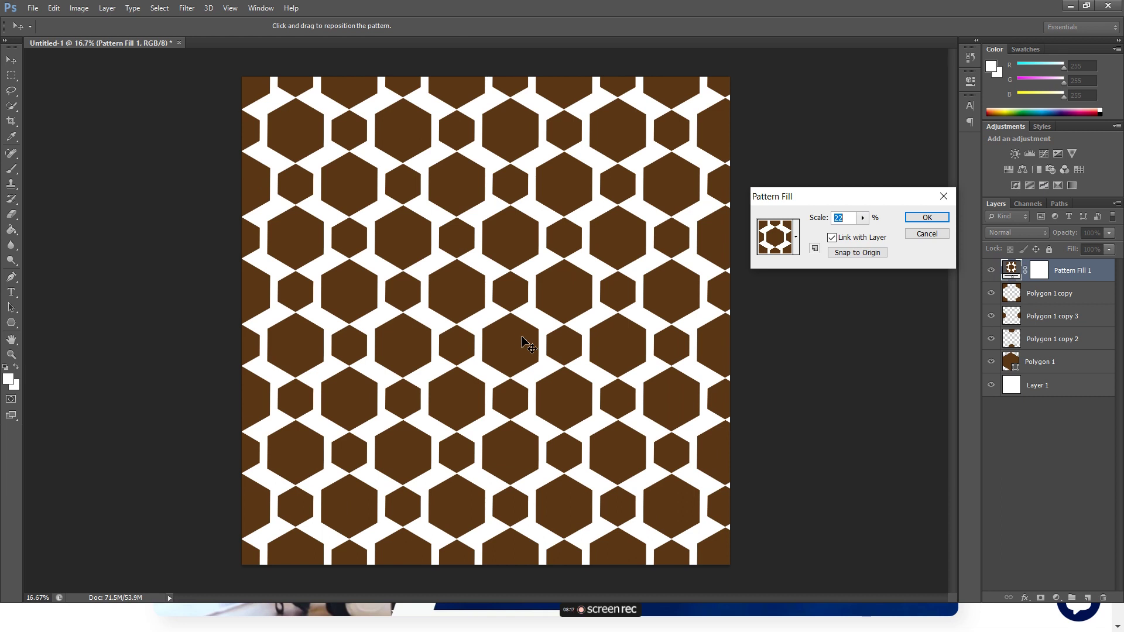
left_click(927, 218)
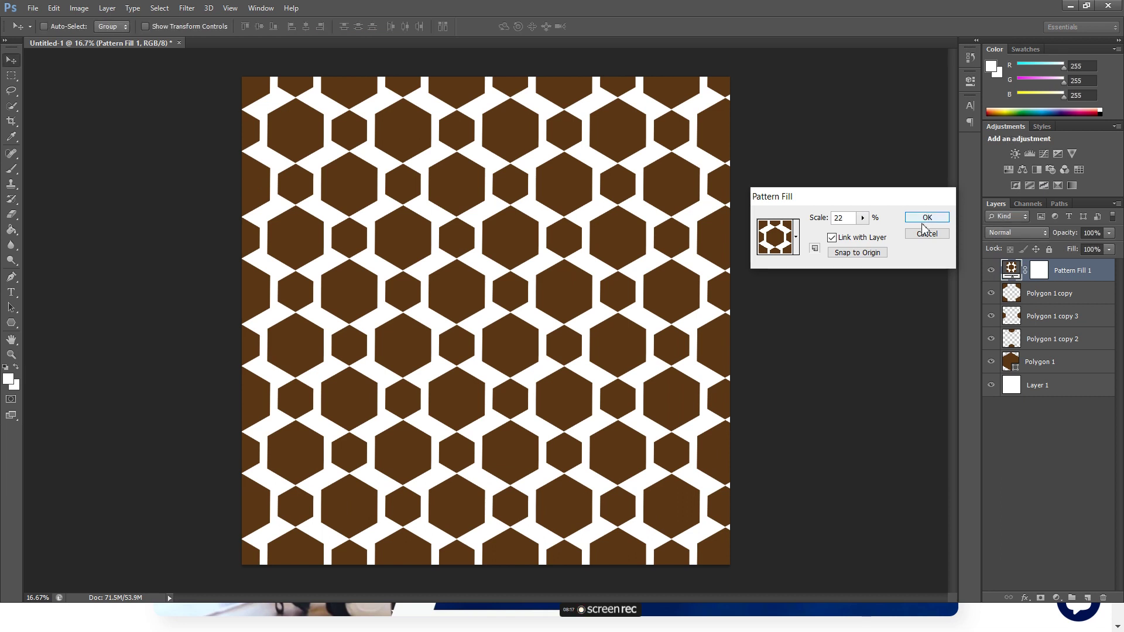
Remove the pattern fill and give Polygon 1 a black fill with an 18 pt yellow outline
left_click(925, 232)
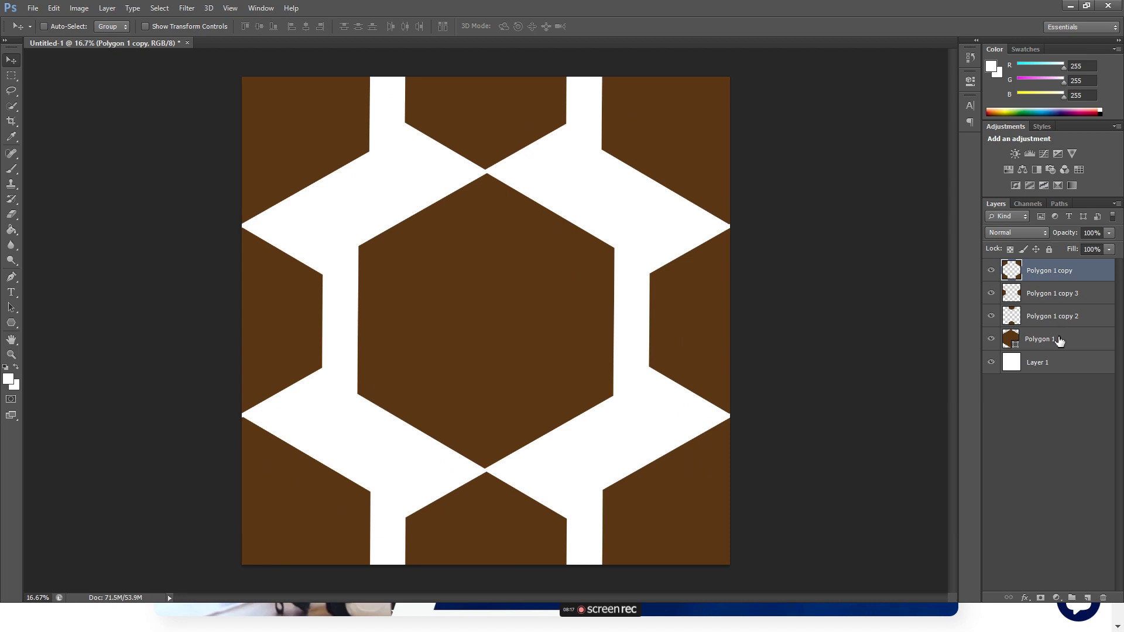
left_click(1059, 341)
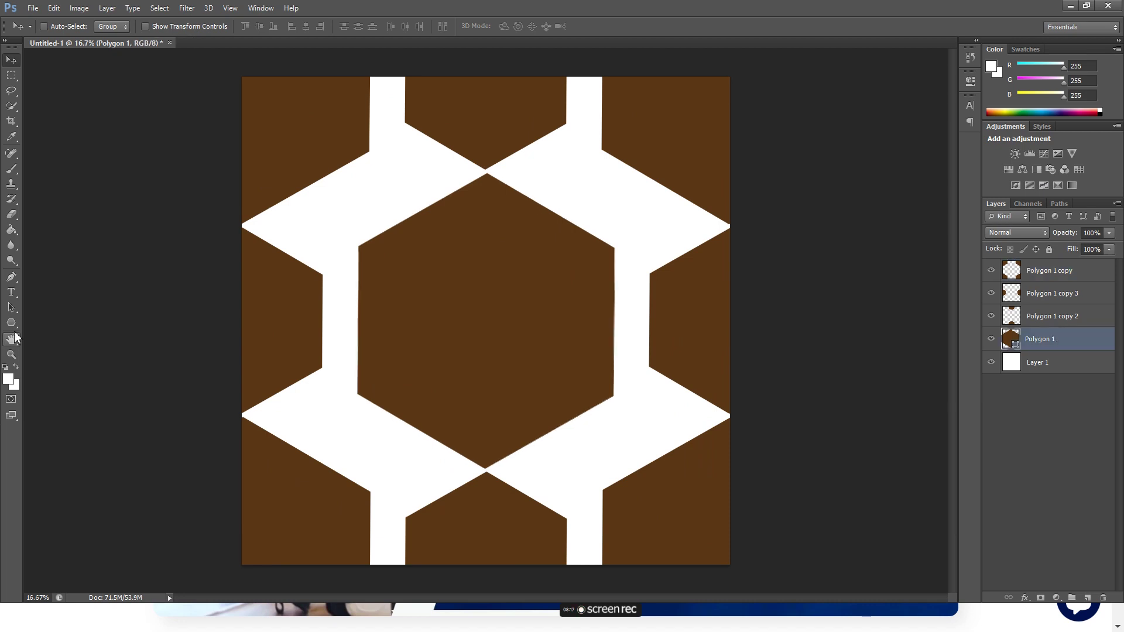
left_click(11, 324)
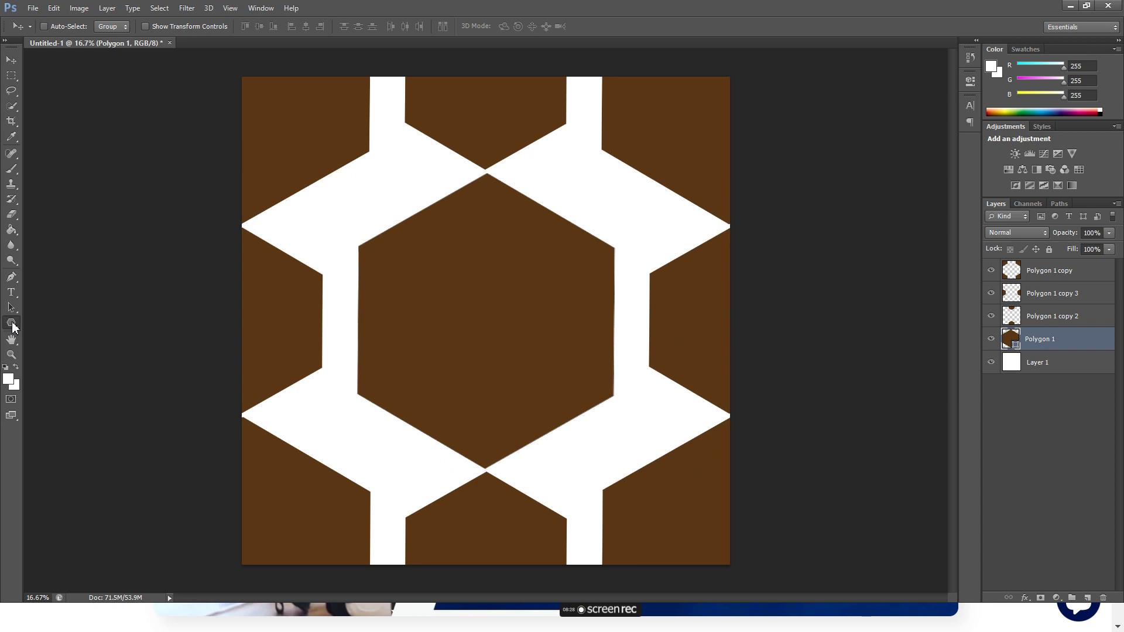
left_click(107, 27)
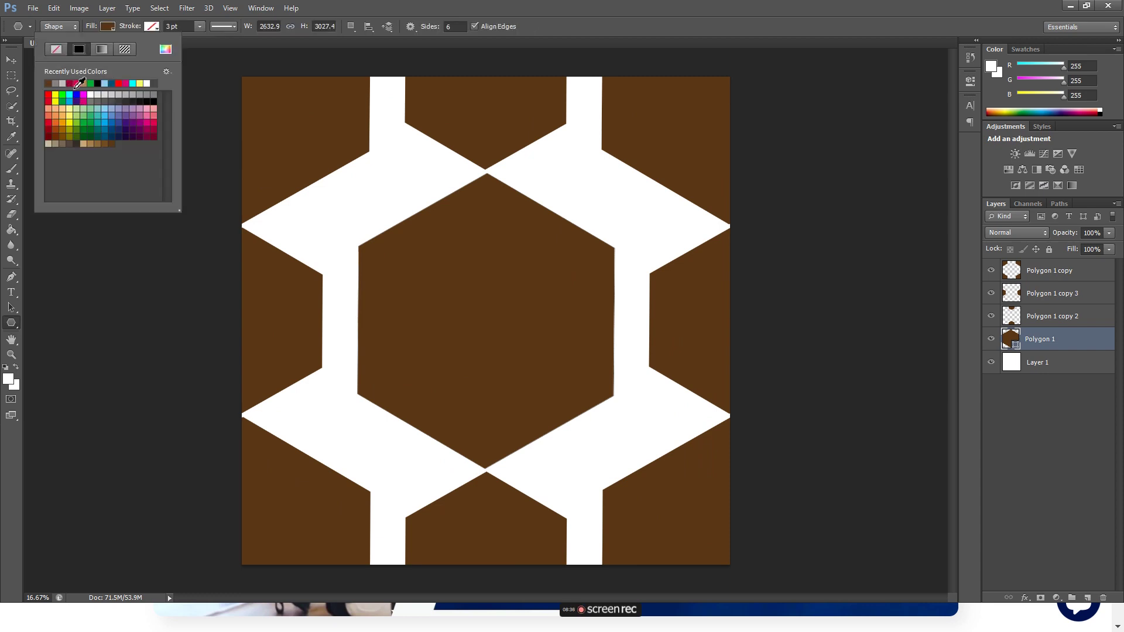
left_click(155, 103)
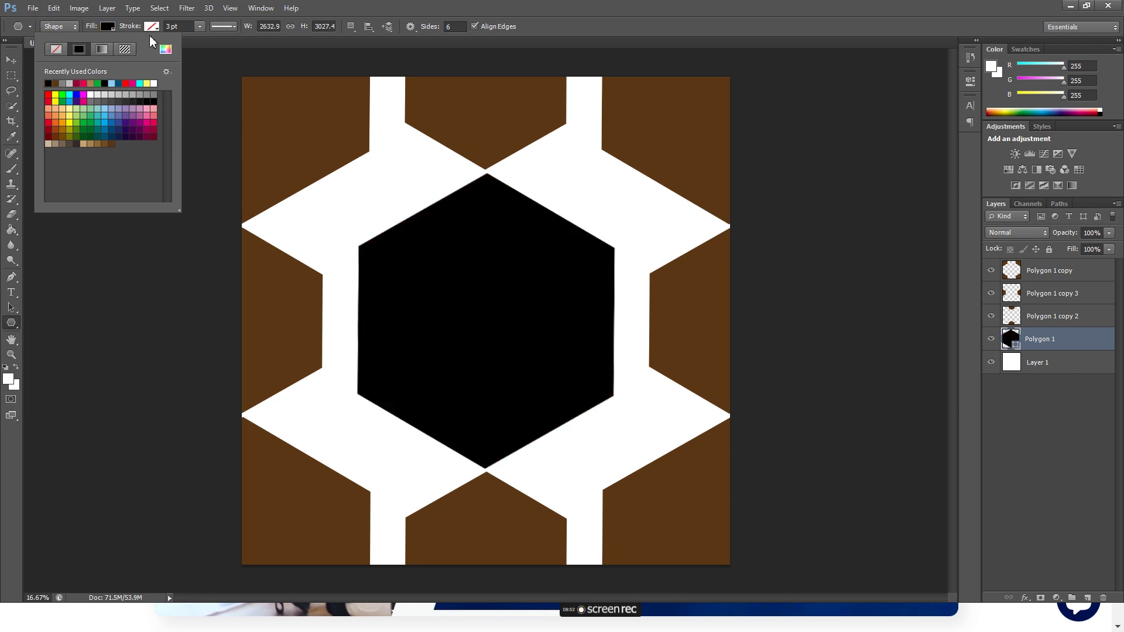
left_click(153, 25)
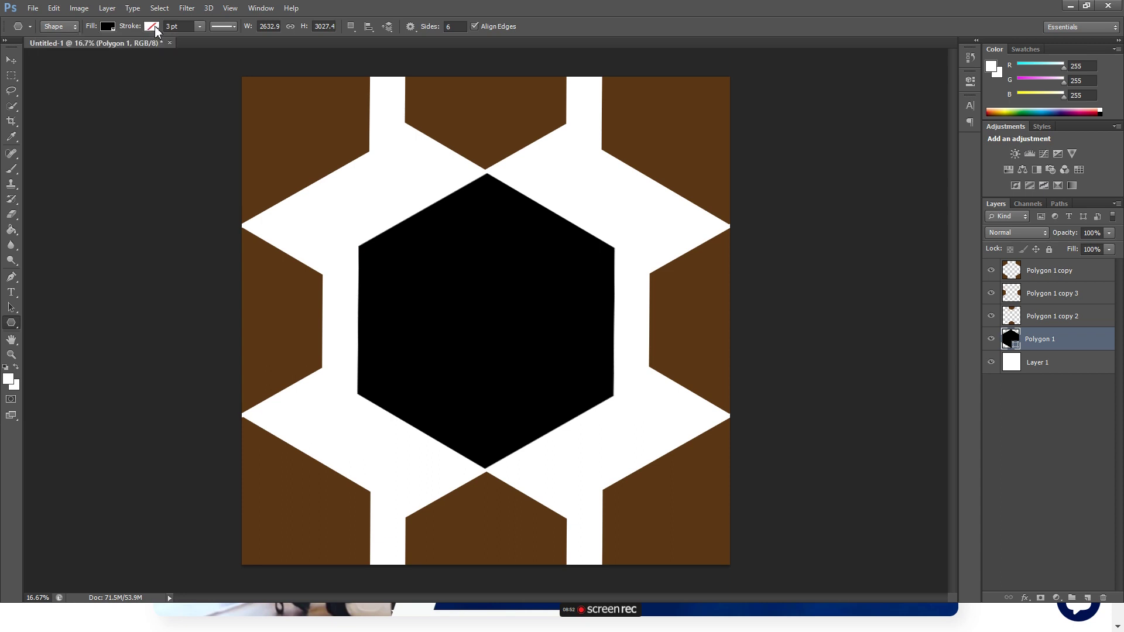
left_click(121, 29)
left_click_drag(142, 32, 133, 33)
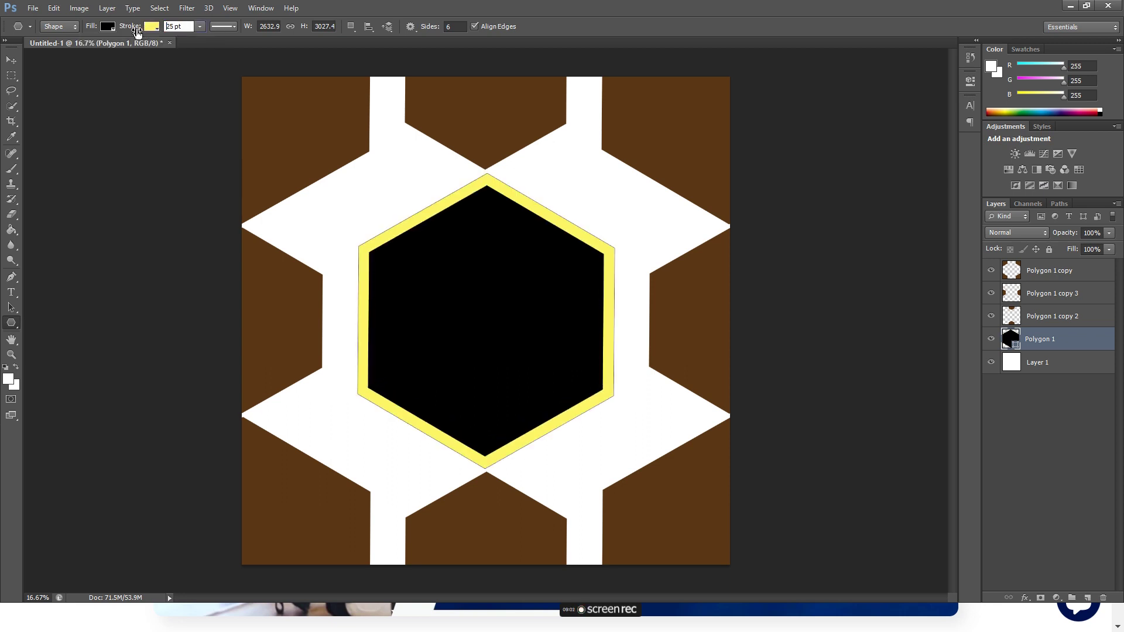
Set Polygon 1 copy 2's fill to white, then delete the three copied hexagon layers
left_click(1051, 321)
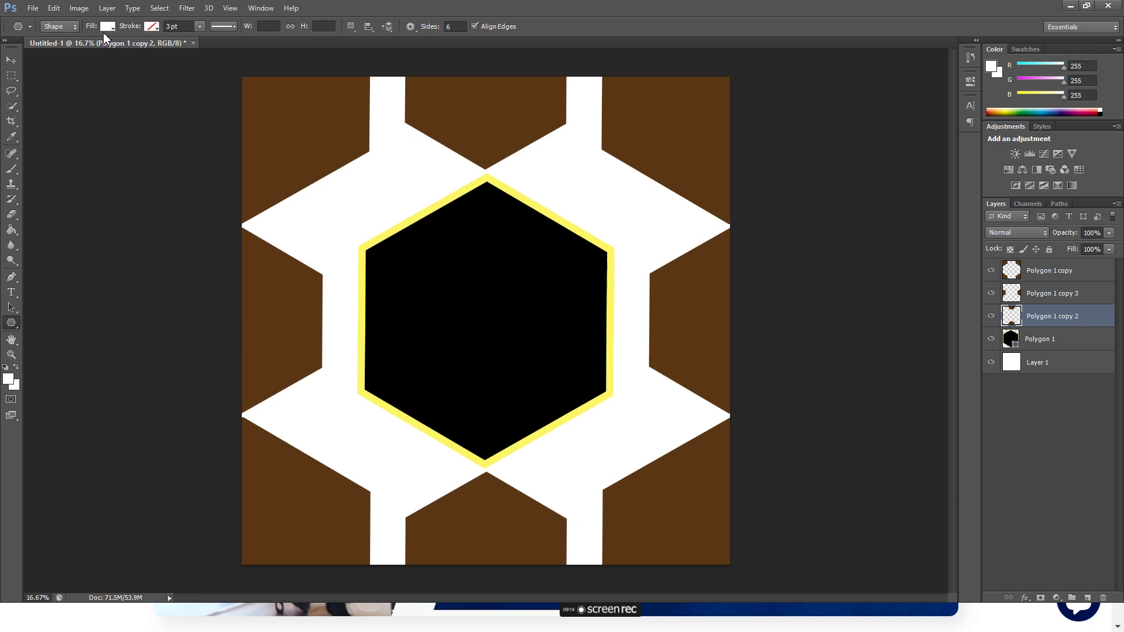
left_click(108, 26)
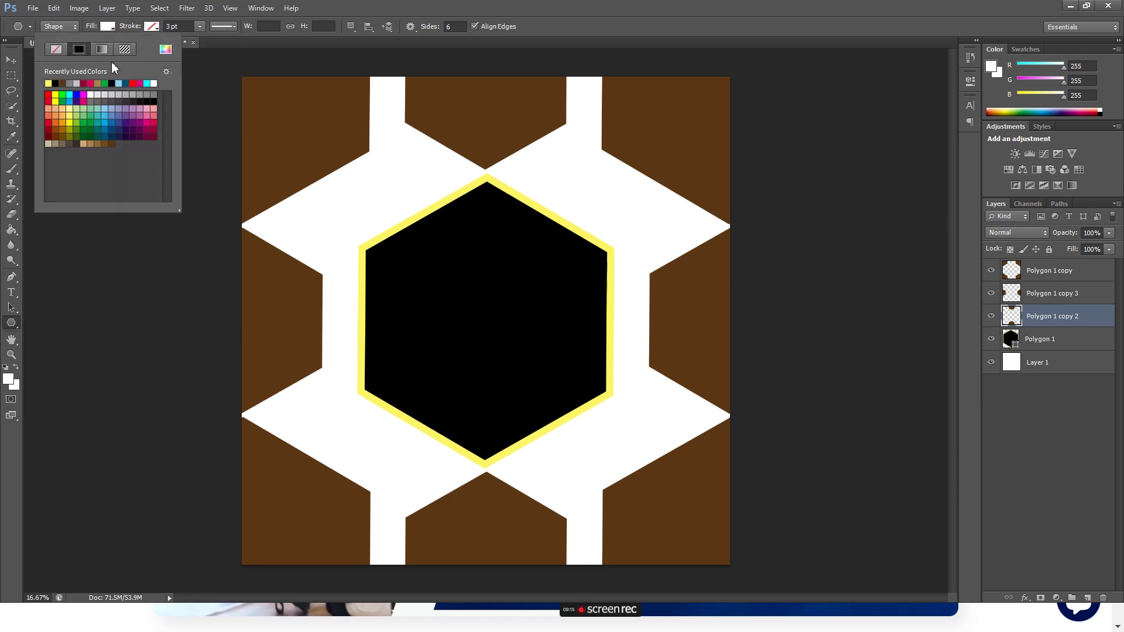
left_click(92, 94)
left_click(1060, 312)
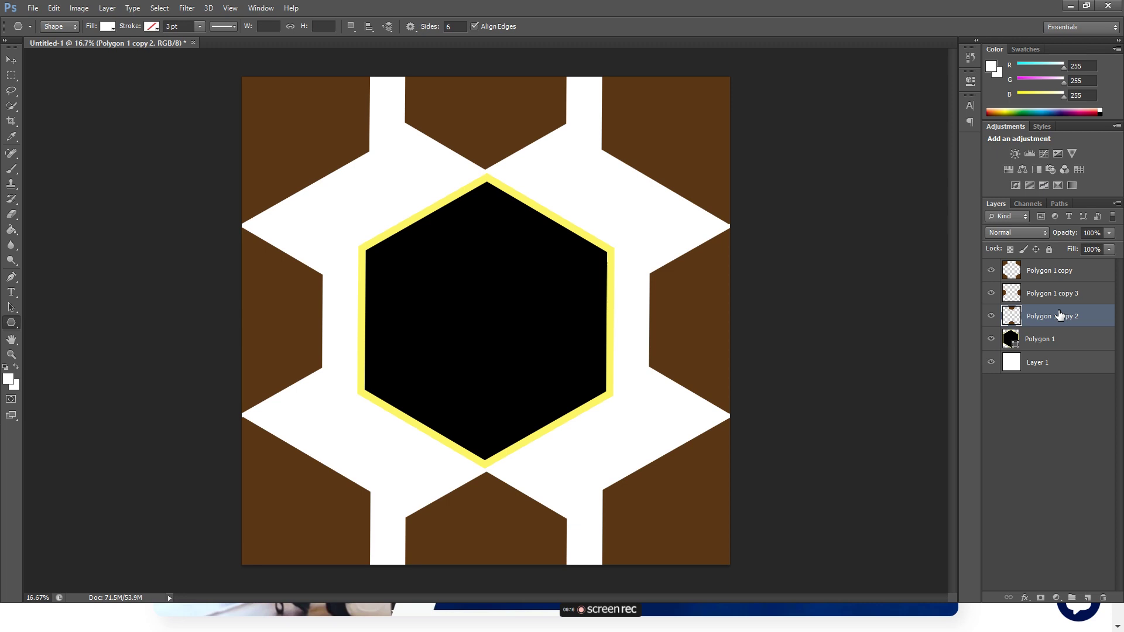
left_click(1062, 270)
key("Delete")
key("Delete")
key("Delete")
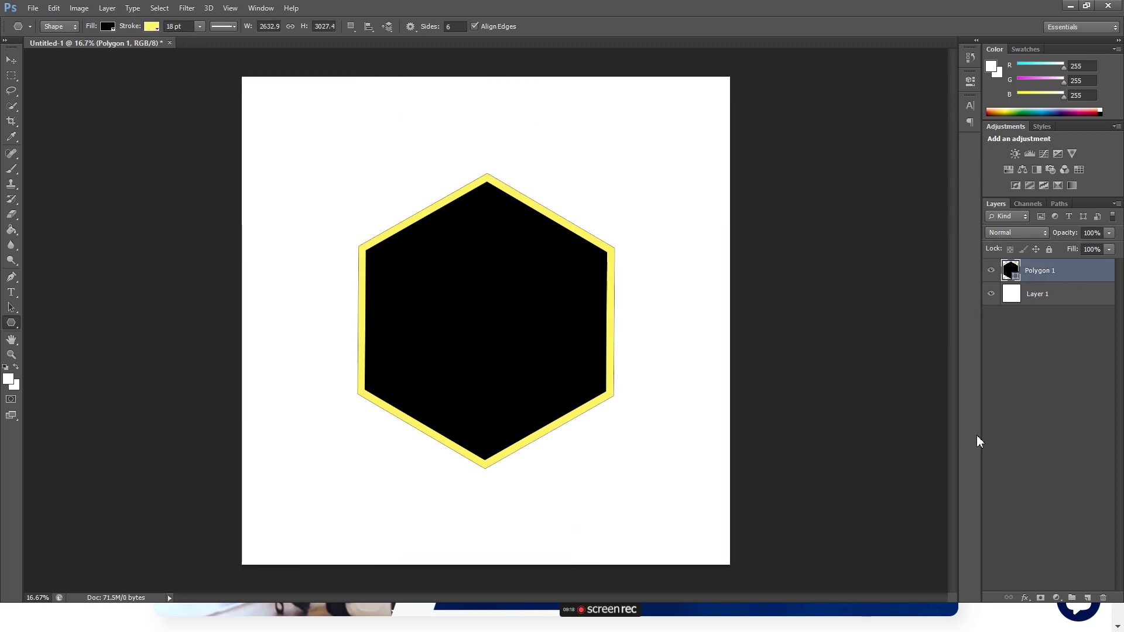
Scale the hexagon to 67% and move it toward the canvas top-left
key("ctrl+t")
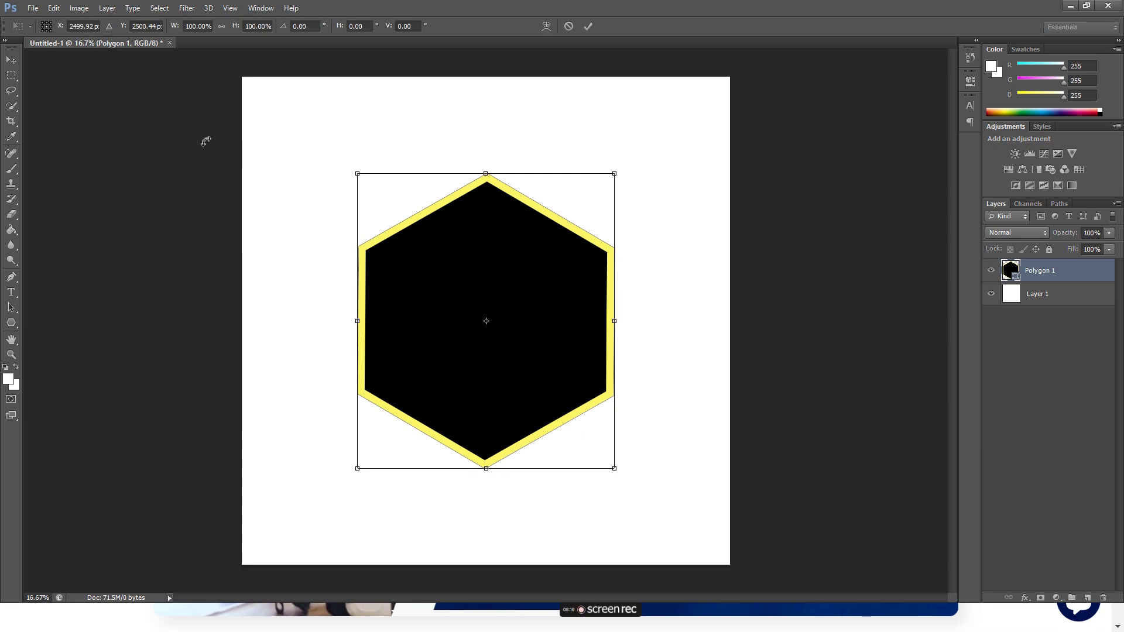
left_click_drag(357, 173, 400, 225)
mouse_move(518, 352)
left_mouse_down()
mouse_move(409, 212)
mouse_move(406, 256)
left_mouse_up()
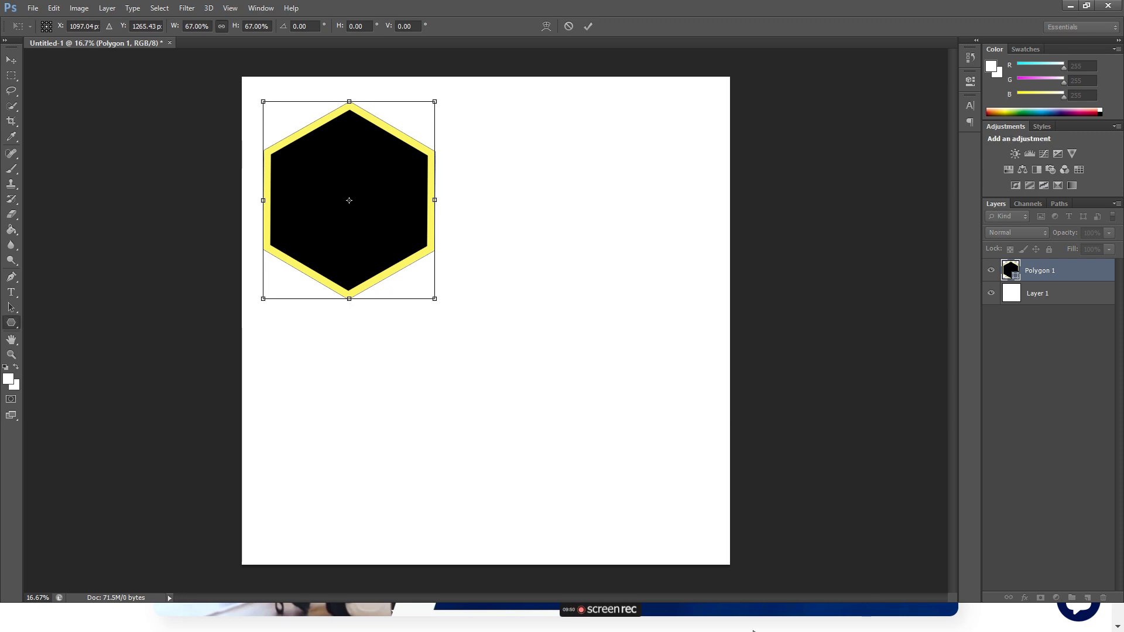
key("Return")
Duplicate the hexagon and place the copy diagonally down-right beside it
key("ctrl+j")
key("ctrl+t")
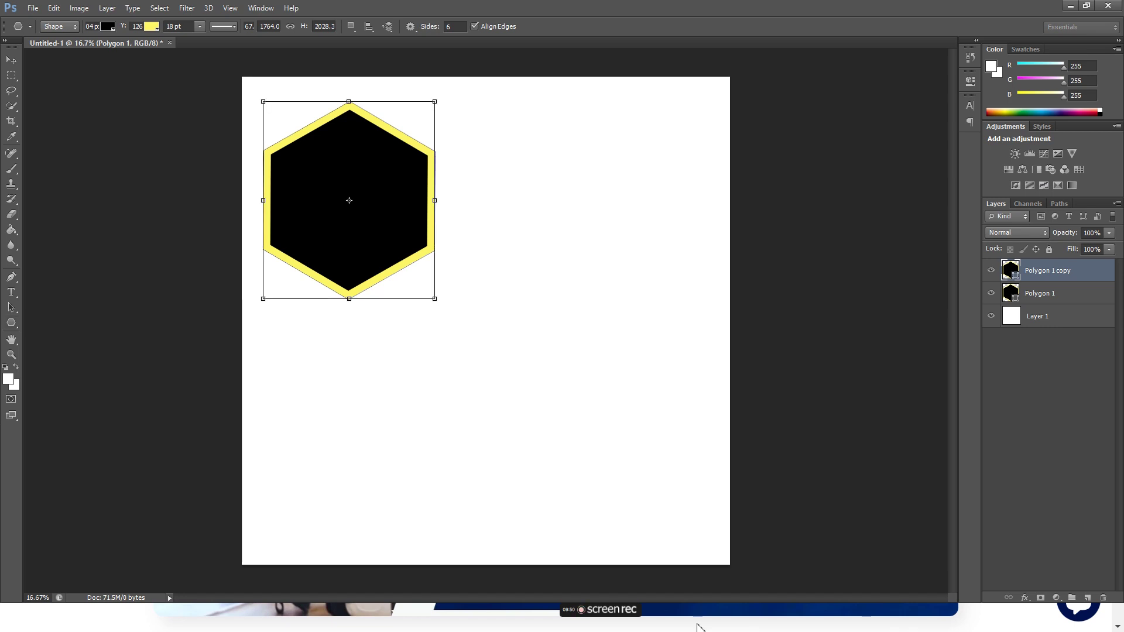
mouse_move(333, 200)
left_mouse_down()
mouse_move(509, 375)
mouse_move(474, 361)
left_mouse_up()
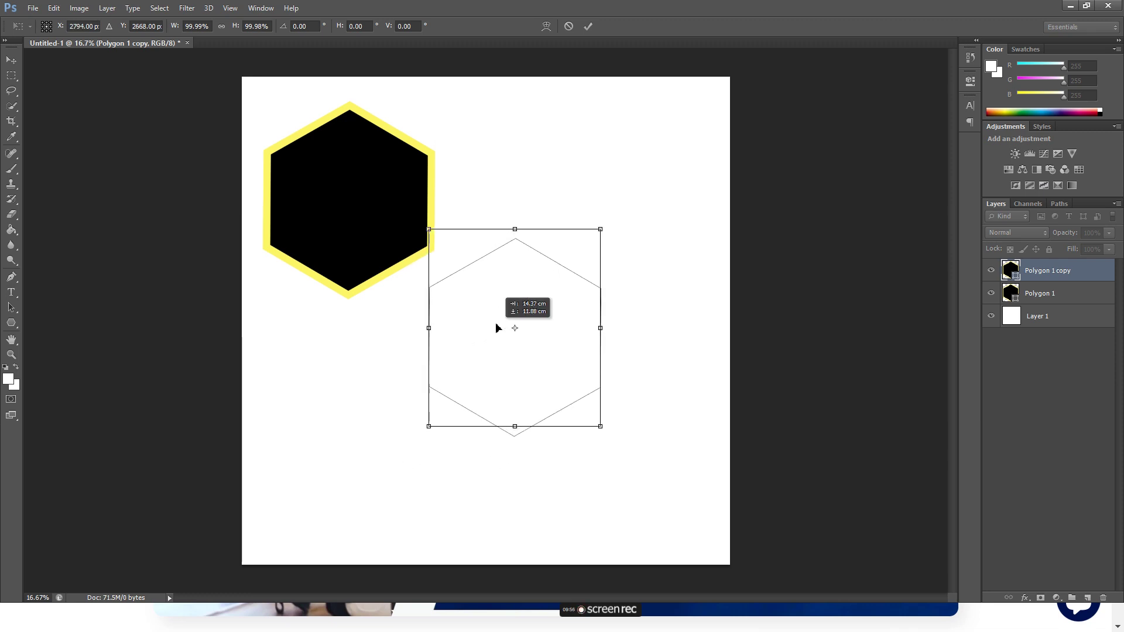
left_click_drag(473, 366, 504, 340)
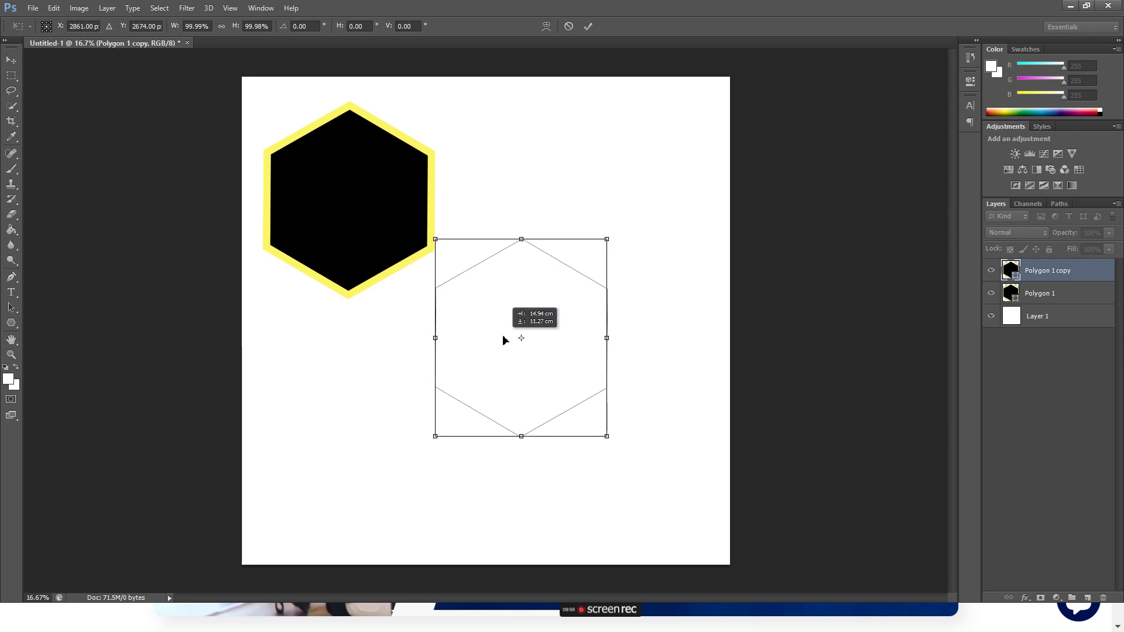
key("Return")
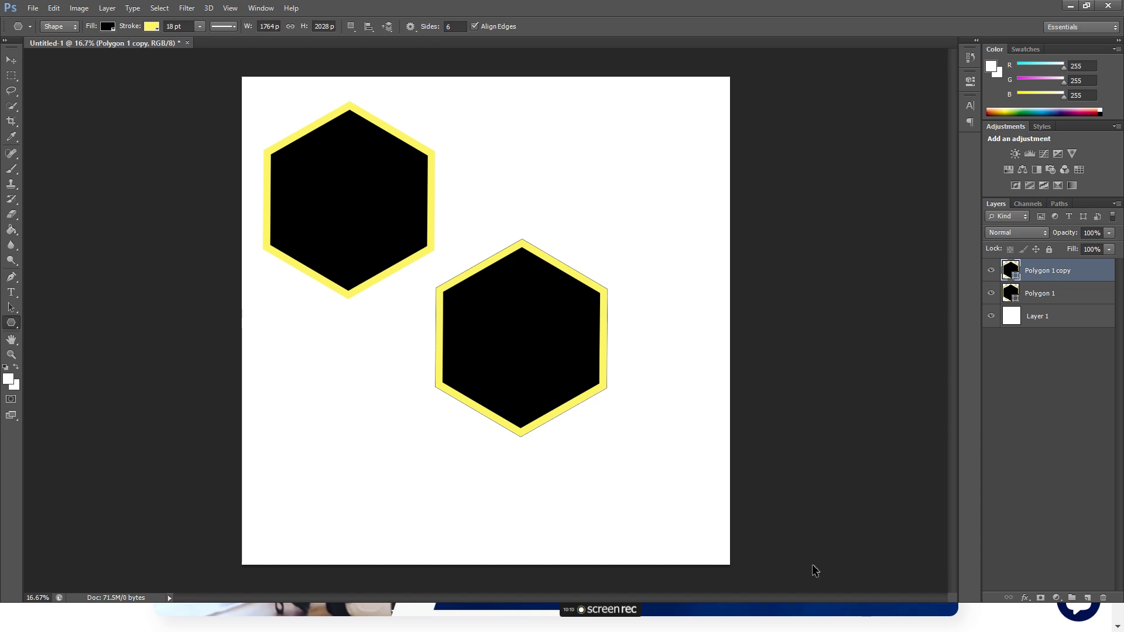
Duplicate again and place the third hexagon further toward the bottom-right
key("ctrl+j")
key("ctrl+t")
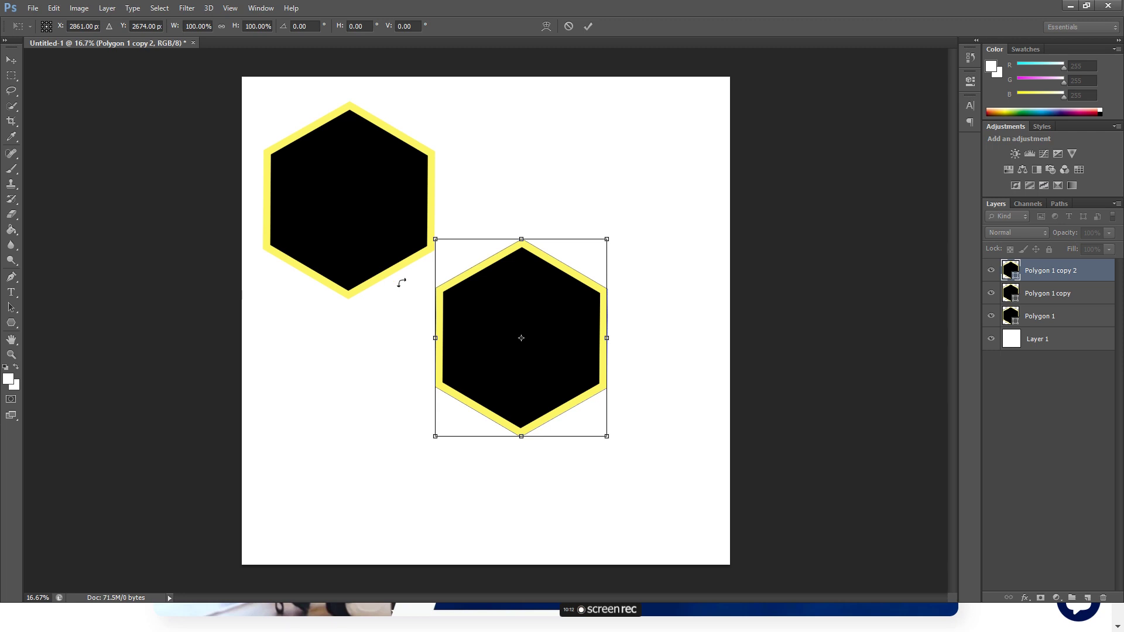
mouse_move(484, 305)
left_mouse_down()
mouse_move(599, 451)
mouse_move(579, 414)
left_mouse_up()
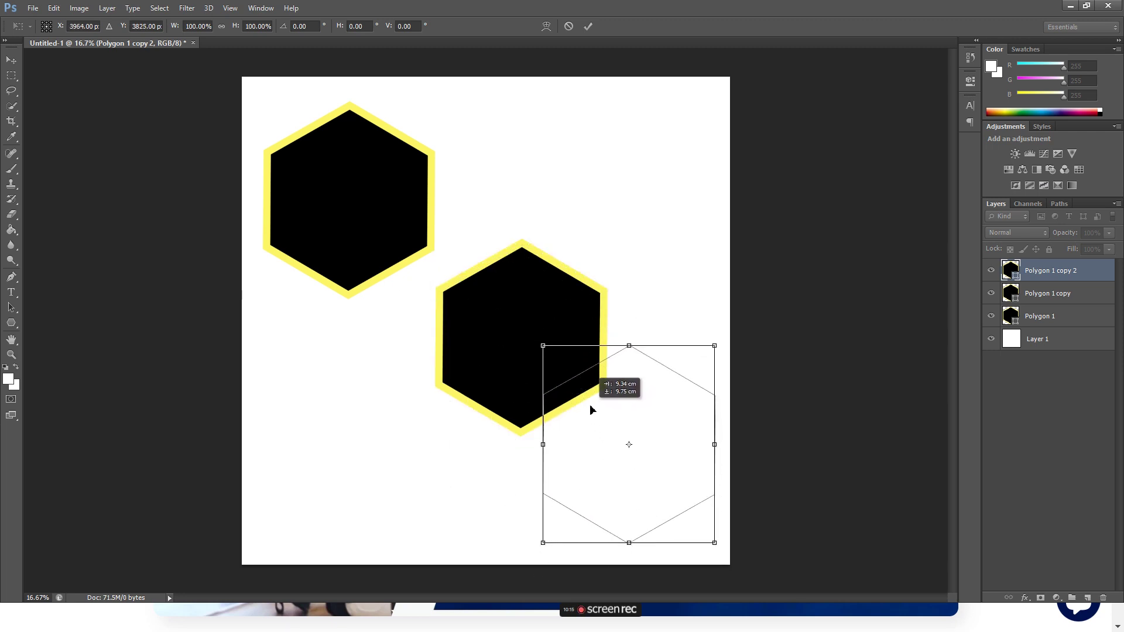
left_click(587, 26)
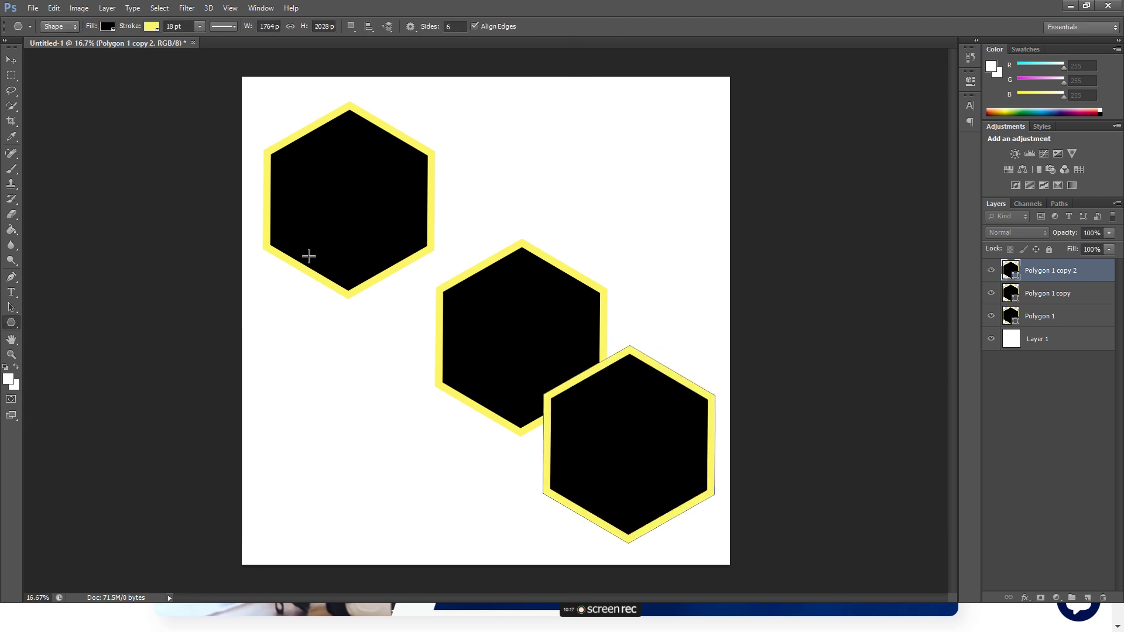
Nudge the middle, bottom and top-left hexagons into a tight diagonal chain, then select all three layers
left_click(11, 59)
left_click(1061, 304)
left_click_drag(535, 342, 506, 321)
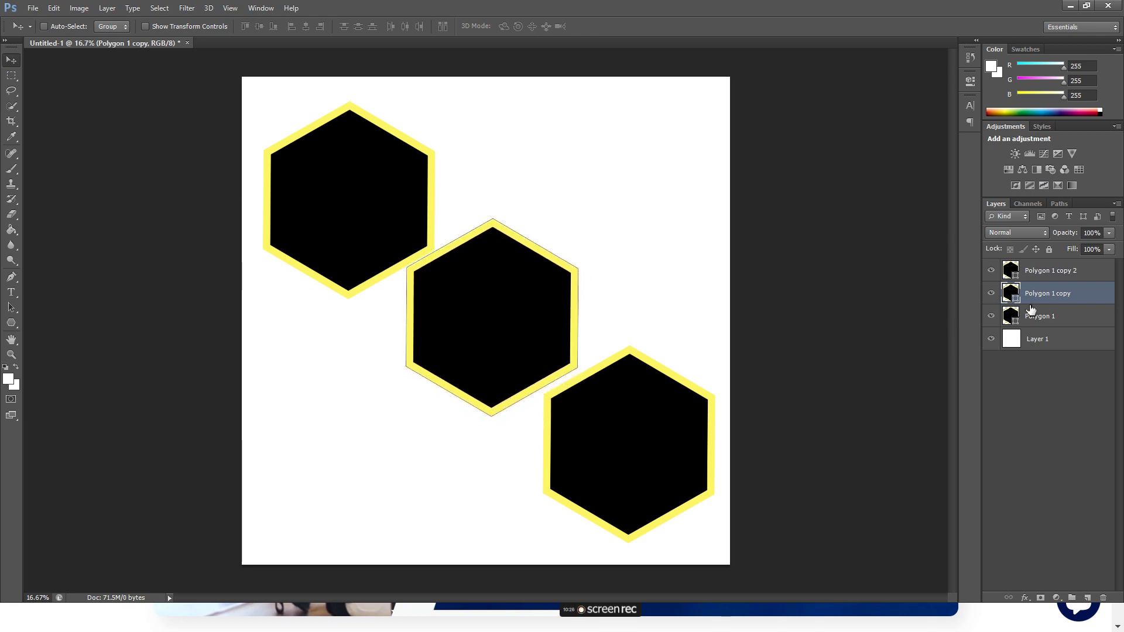
left_click(1052, 275)
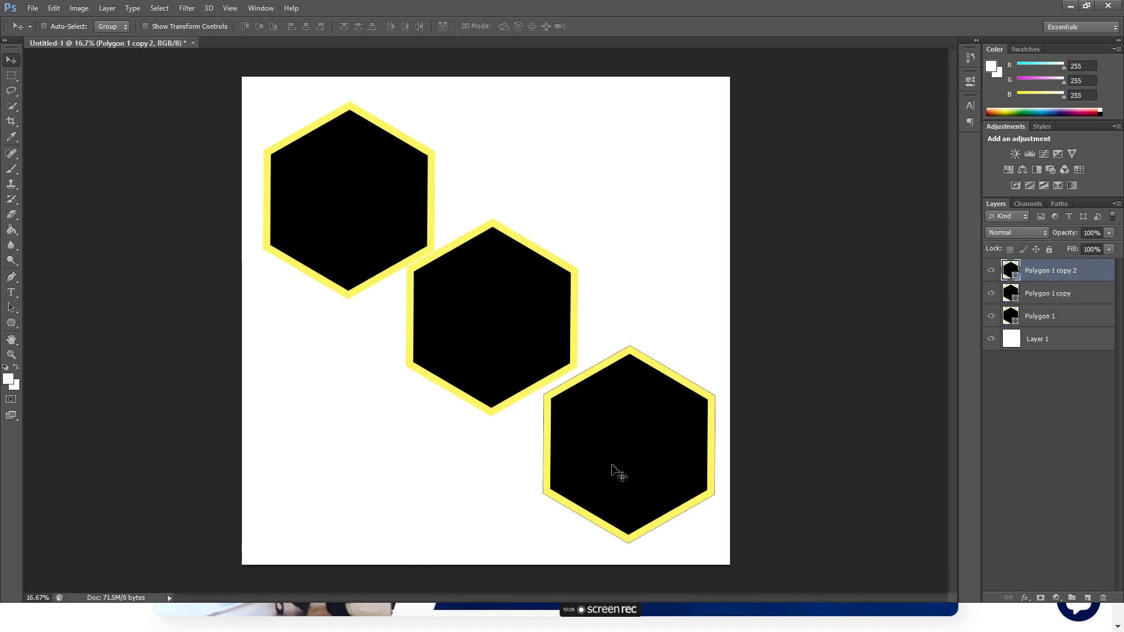
left_click_drag(614, 472, 619, 481)
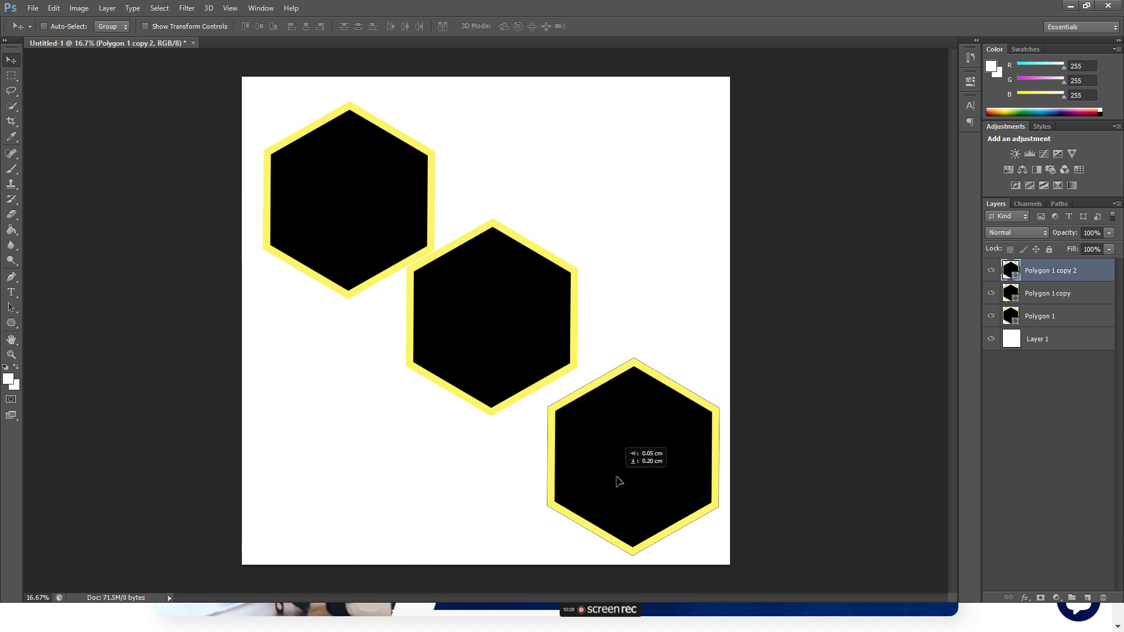
left_click(1084, 293)
left_click_drag(456, 317, 465, 325)
left_click(1053, 317)
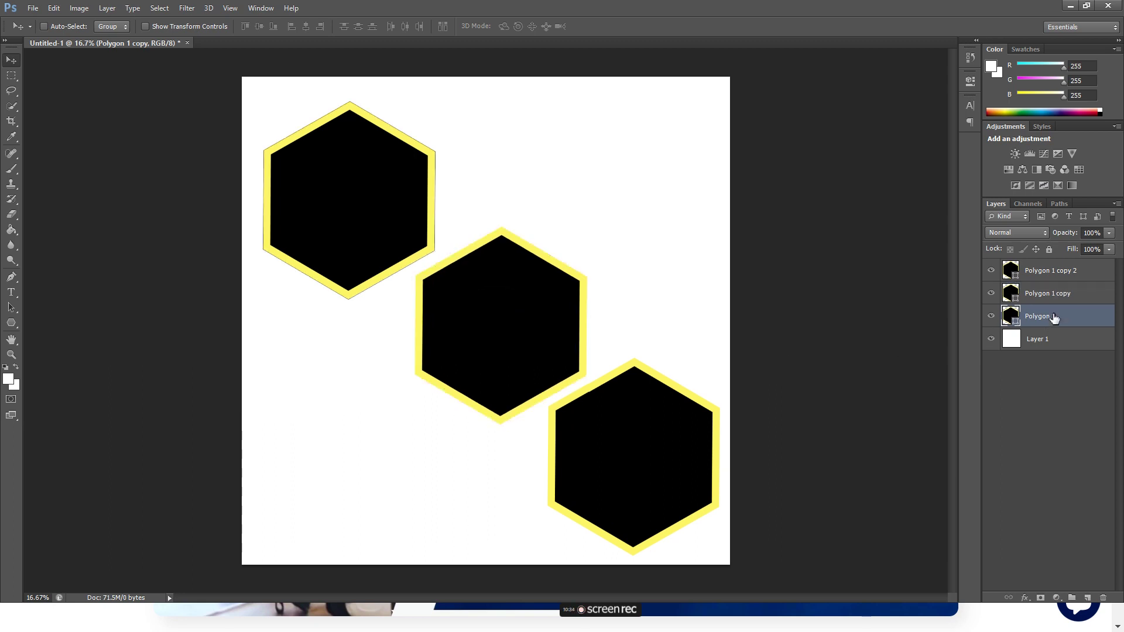
left_click_drag(365, 226, 377, 228)
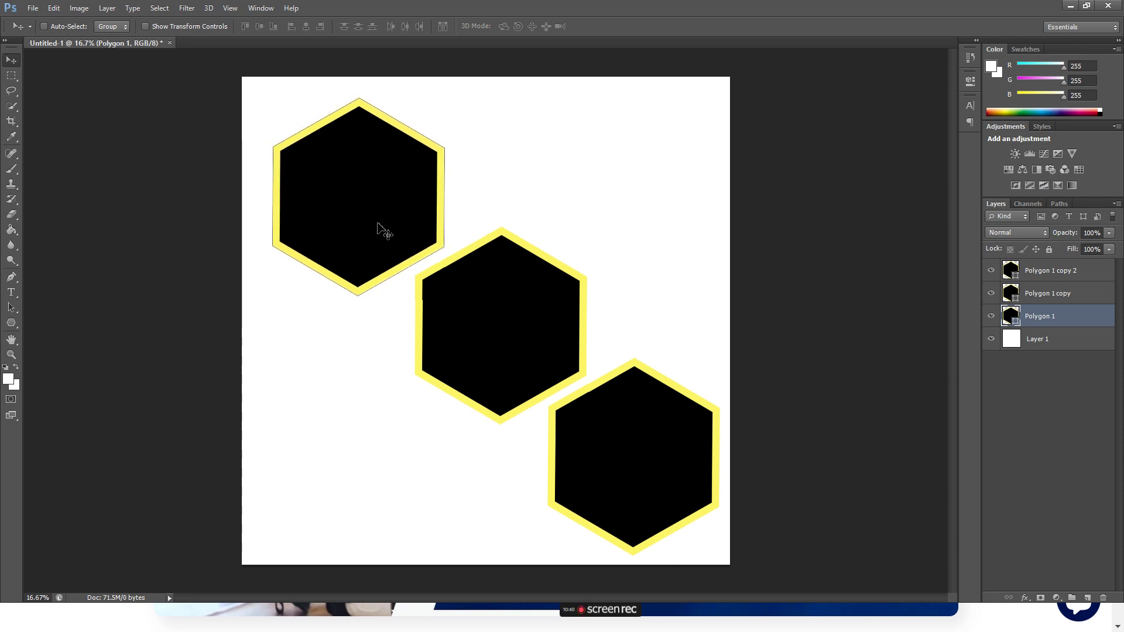
left_click(1066, 272)
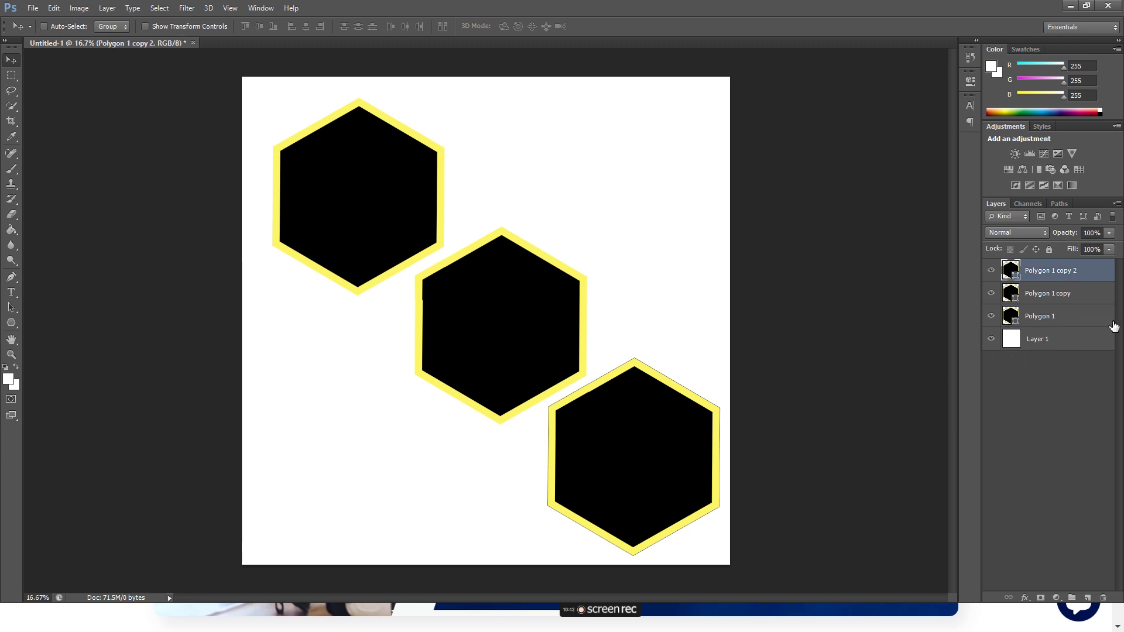
left_click(1075, 316, "shift")
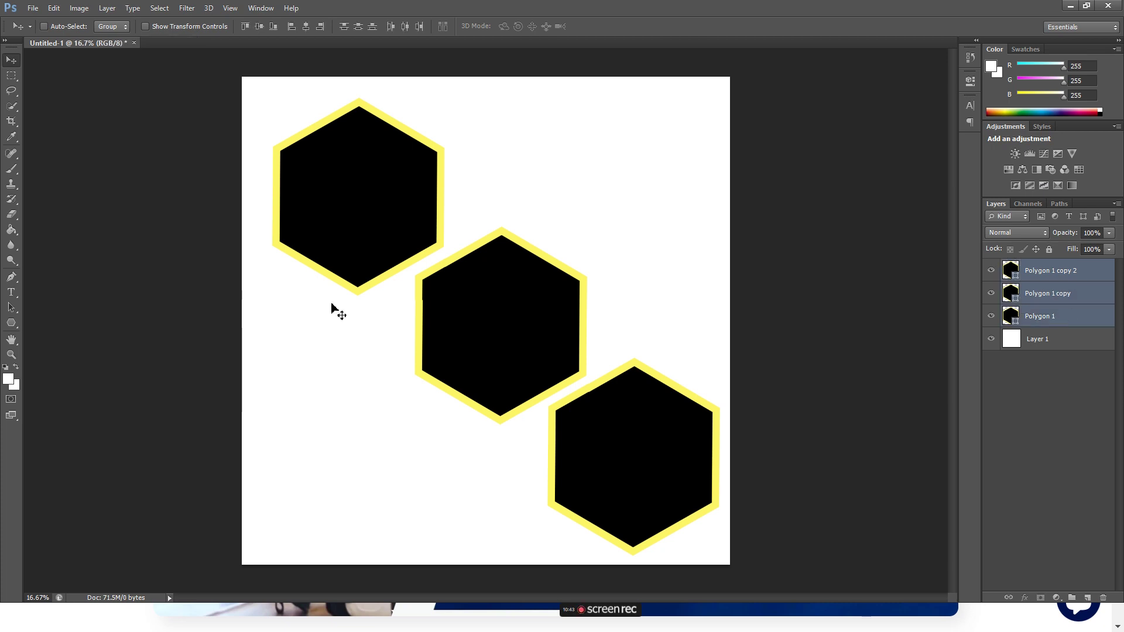
Set the three hexagons' fill colour to white
left_click(11, 322)
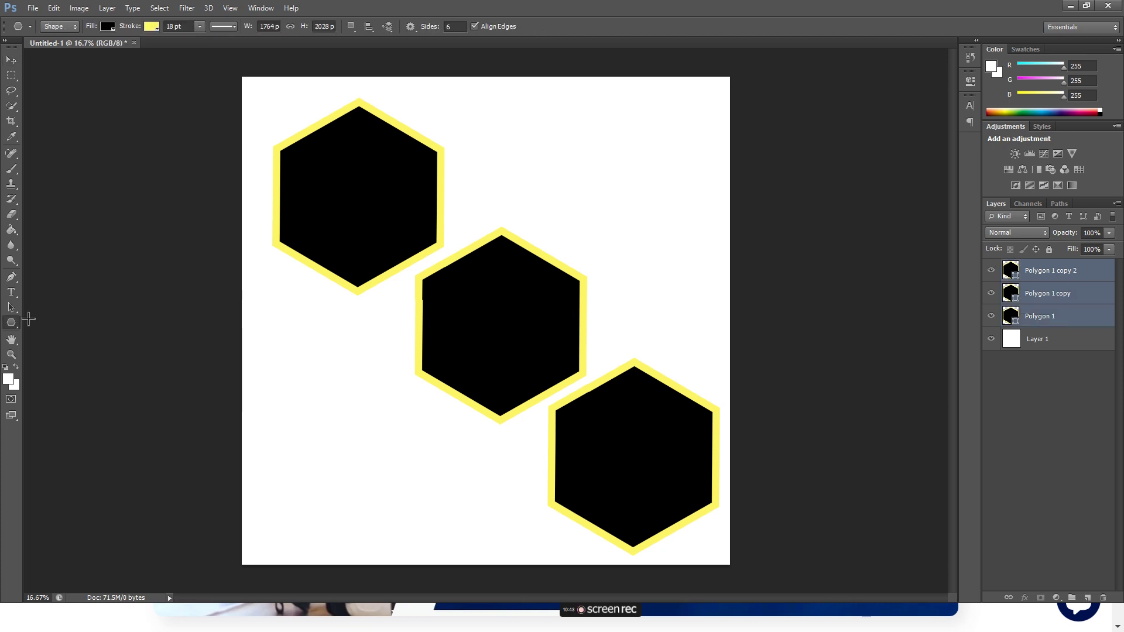
left_click(108, 26)
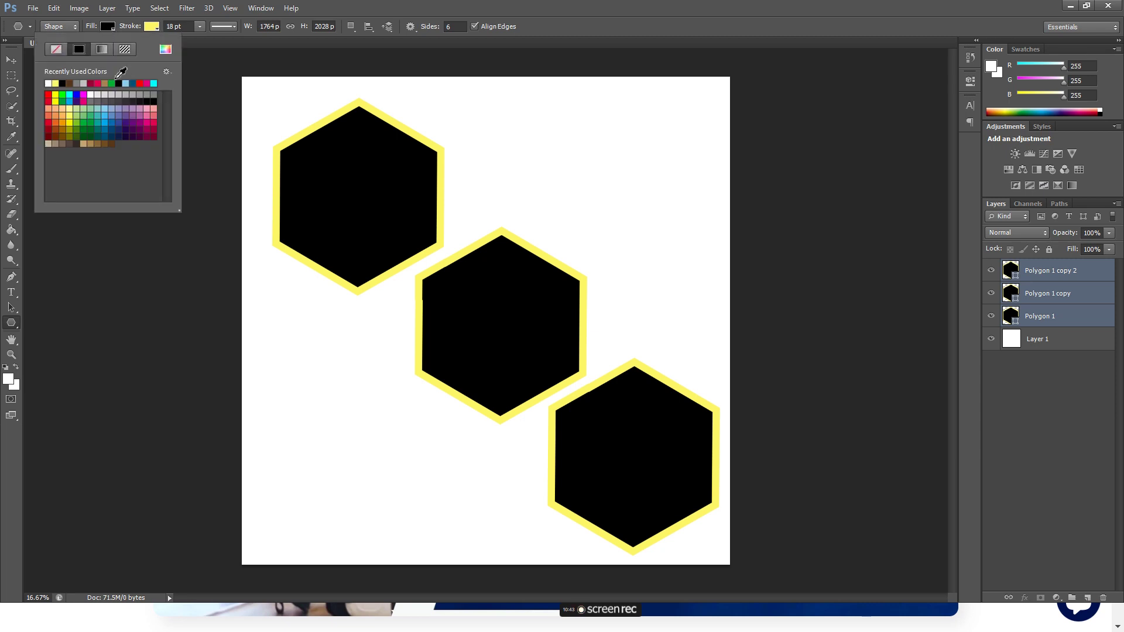
left_click(48, 83)
left_click(150, 24)
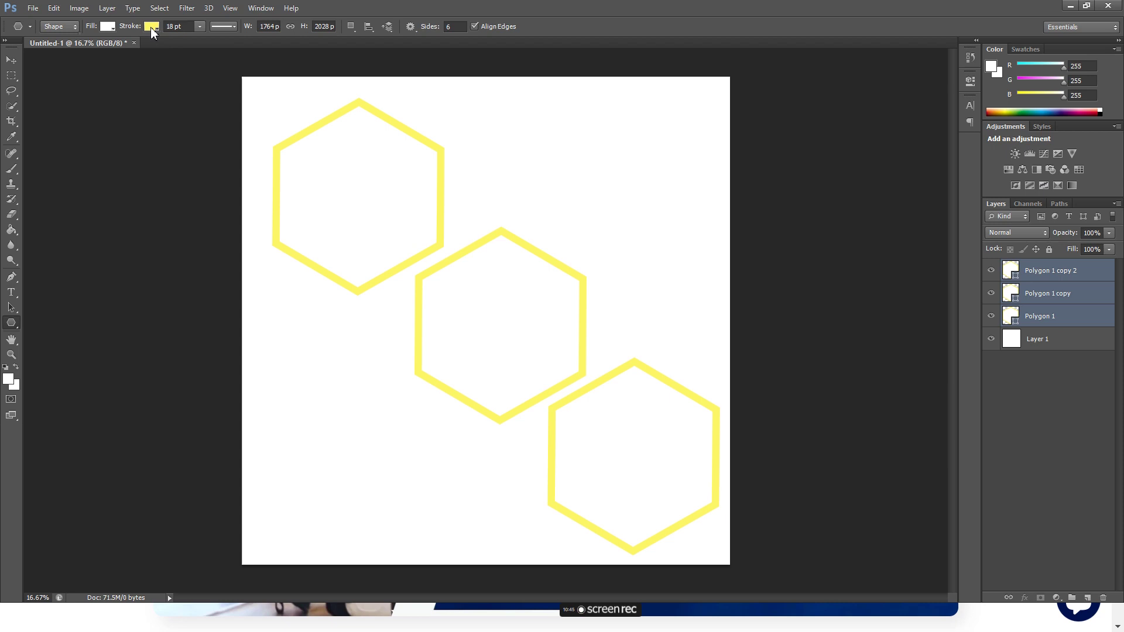
Give the three hexagons black outlines 62 pt thick
left_click(150, 27)
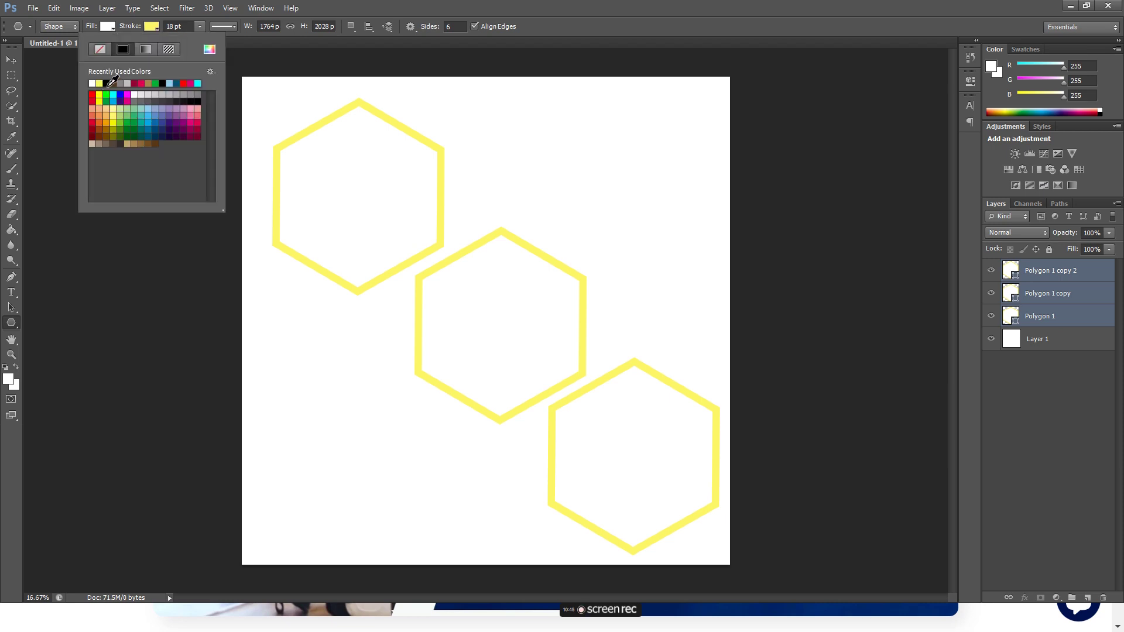
left_click(122, 49)
left_click(150, 26)
left_click_drag(133, 27, 146, 28)
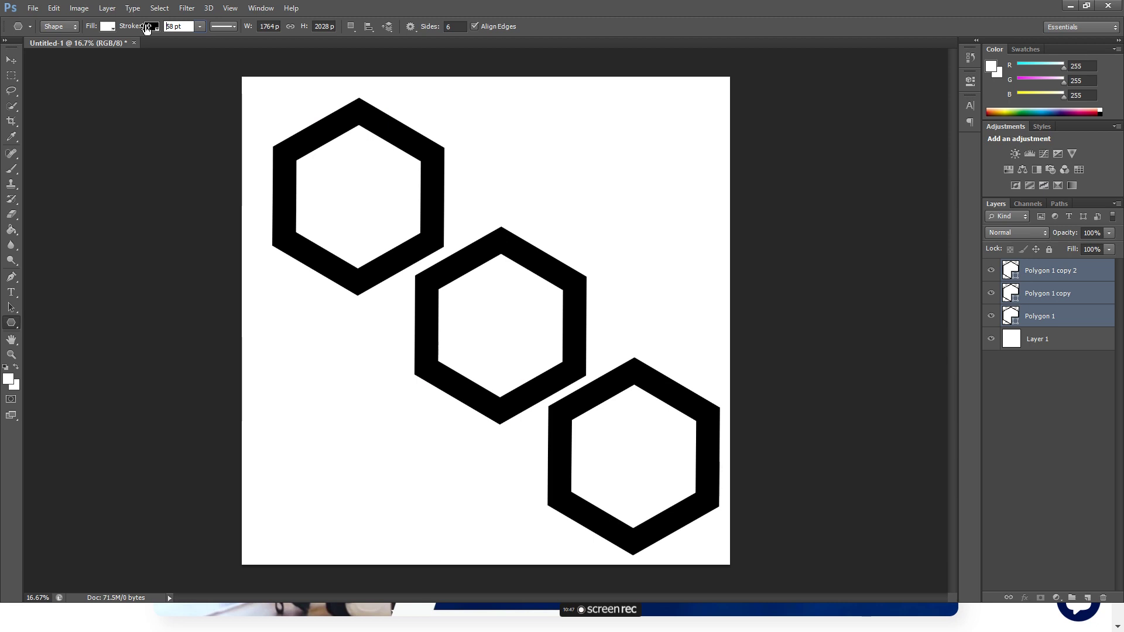
left_click_drag(146, 29, 150, 29)
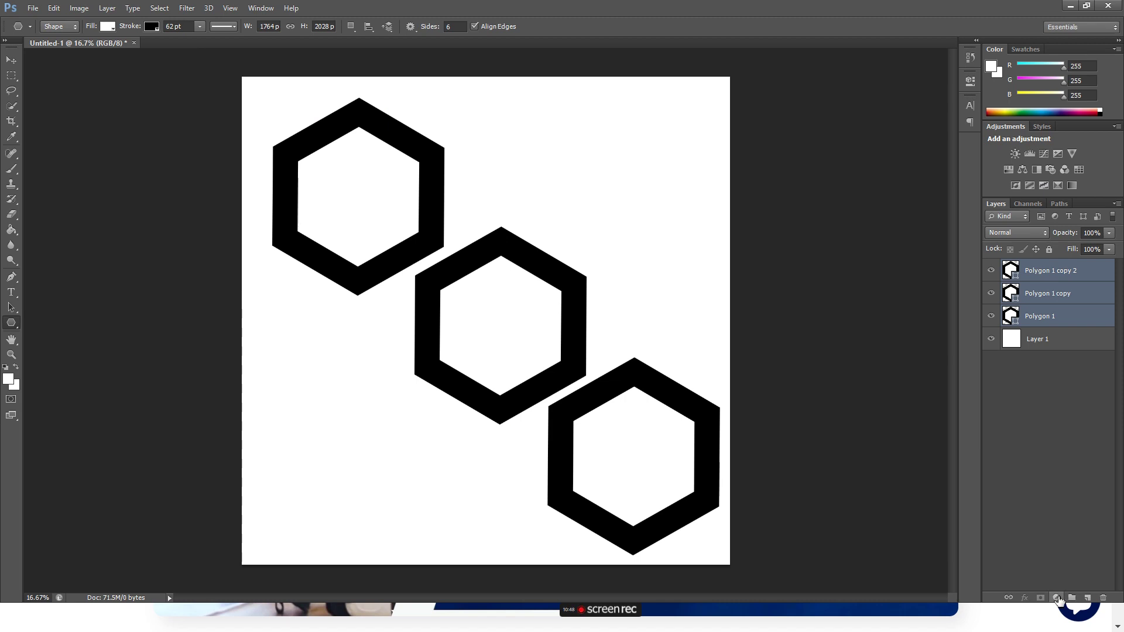
left_click(1056, 598)
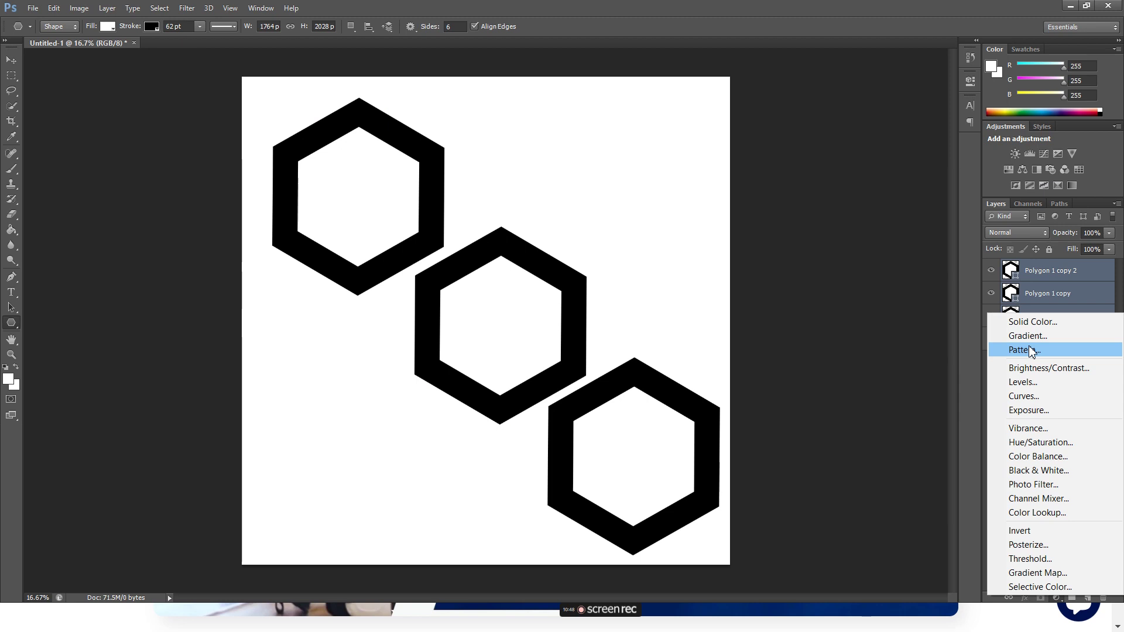
Add a Pattern Fill of the three-hexagon chain, stepping the scale down to 22%
left_click(1031, 351)
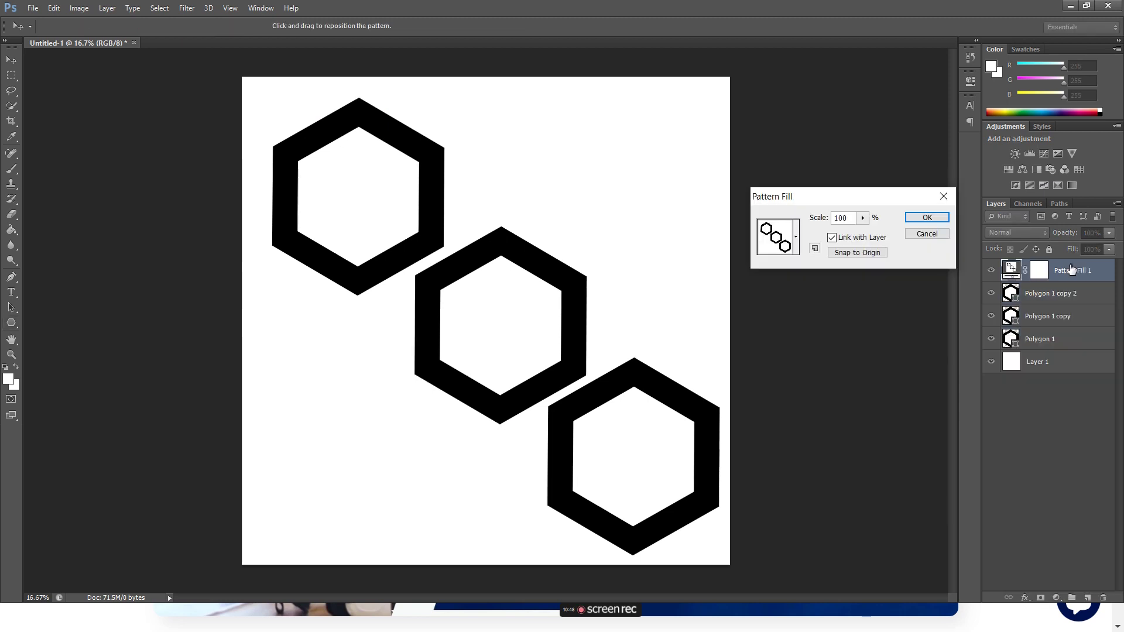
key("Down")
key("Down")
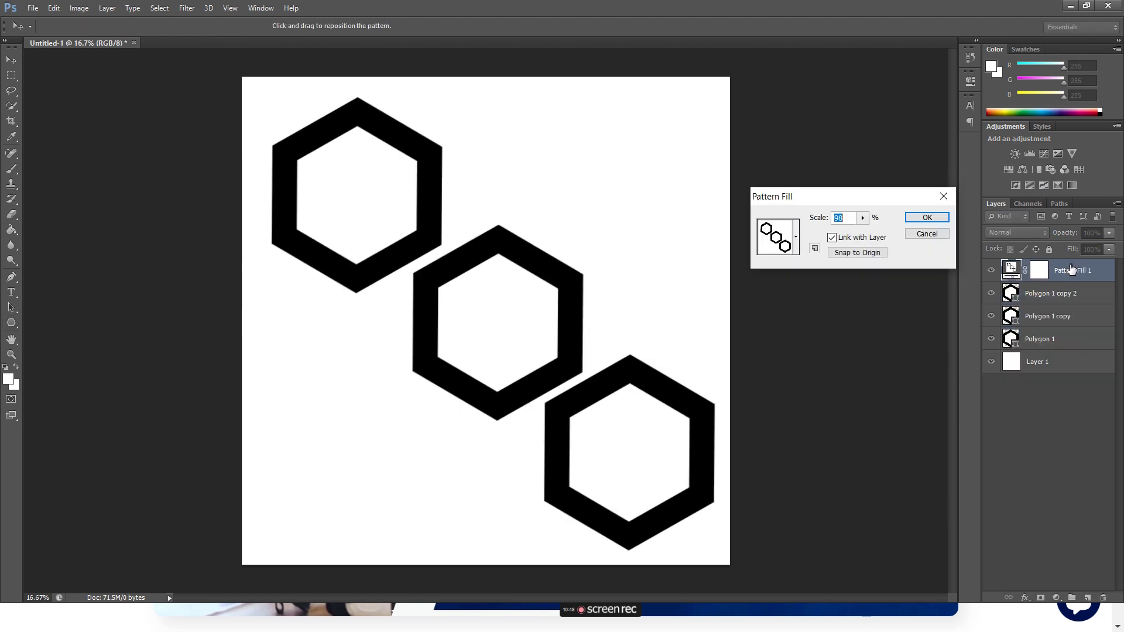
key("shift+Down")
key("shift+Down")
key("shift+Down")
key("Down")
key("Down")
key("Down")
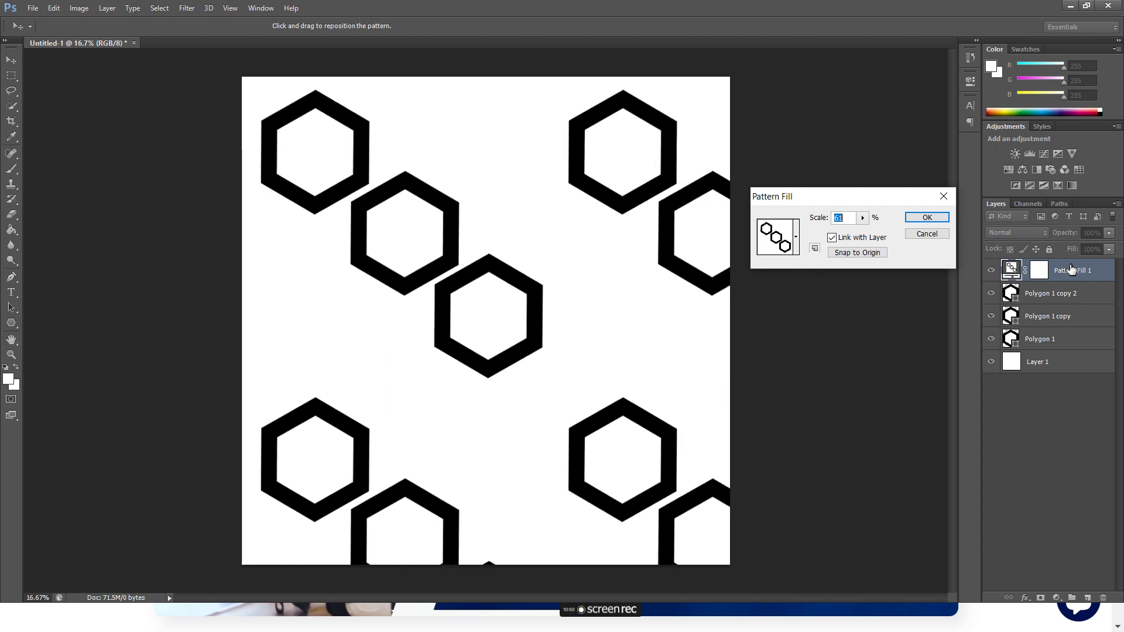
key("shift+Down")
key("shift+Down")
key("Down")
key("Down")
key("Down")
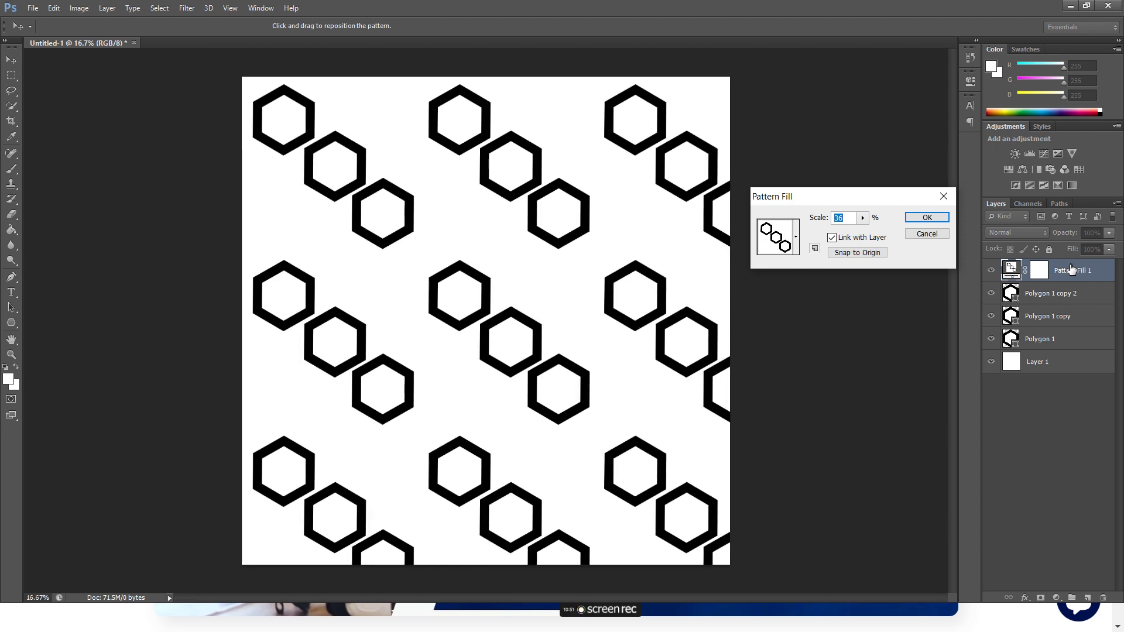
key("Down")
key("Down")
key("Down")
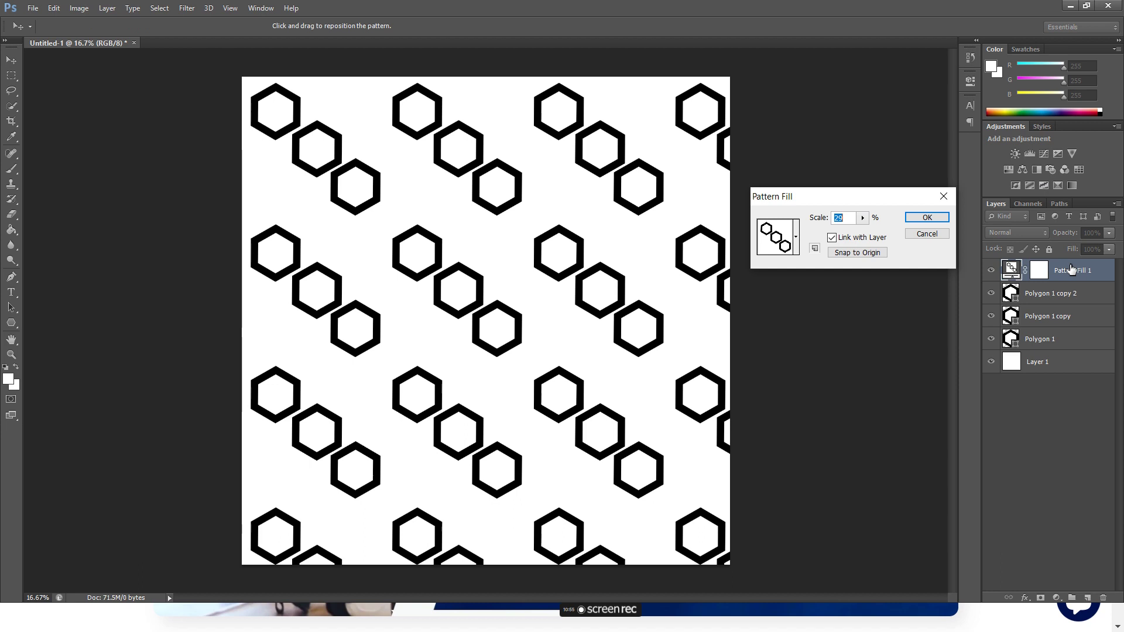
key("Down")
key("Down")
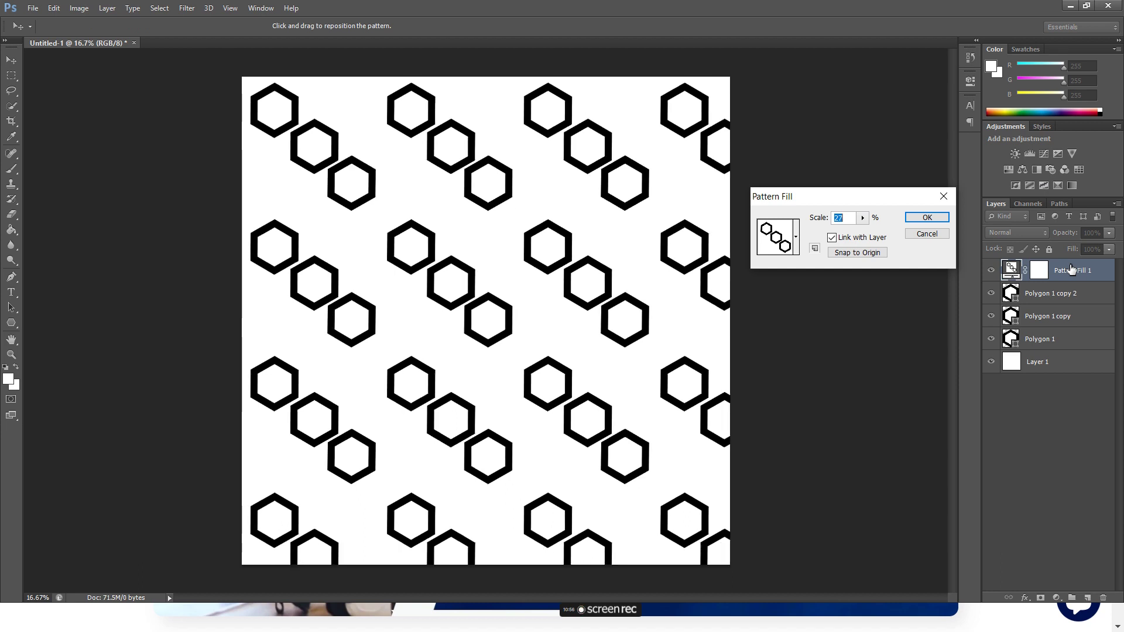
key("Down")
key("Down")
key("Down")
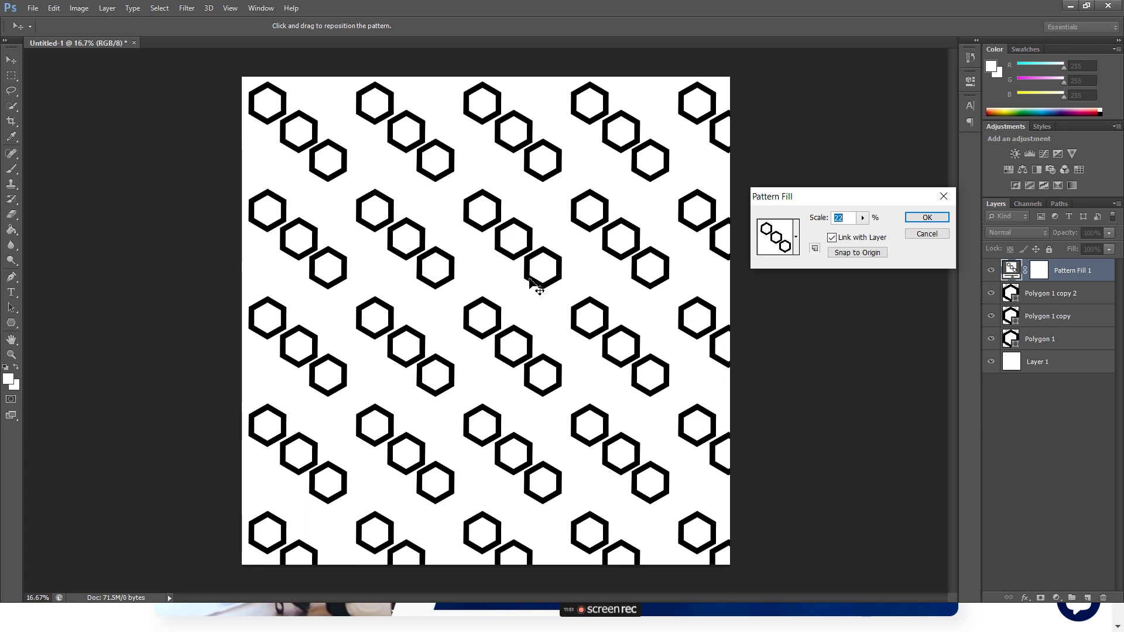
left_click(925, 218)
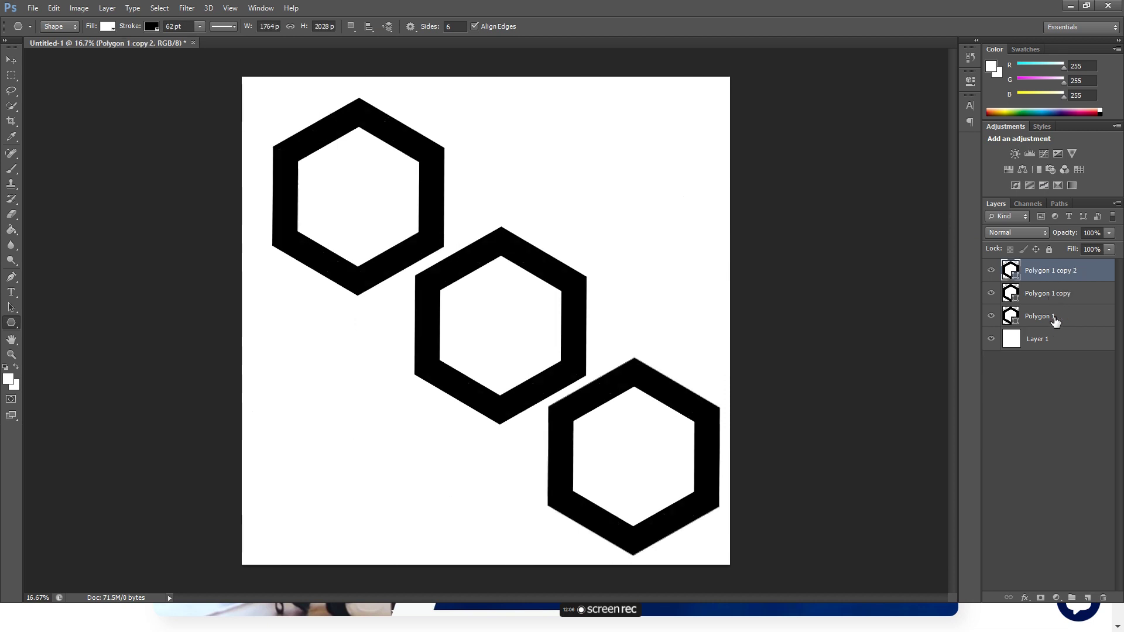
Select the three Polygon layers and make their fill and outline dark blue
left_click(1047, 316)
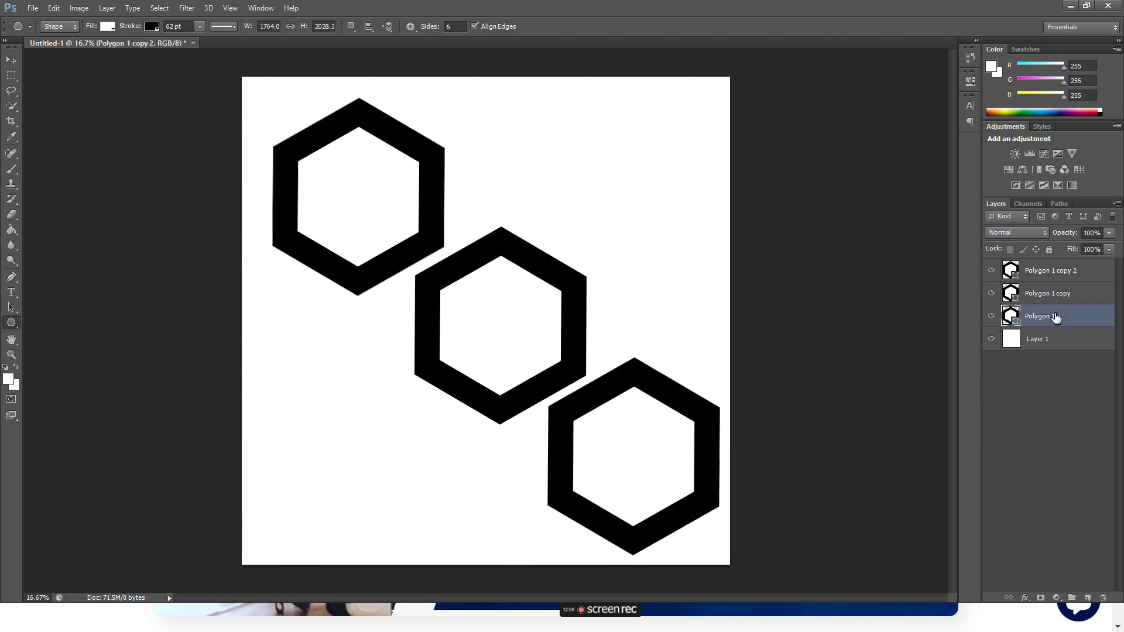
left_click(1050, 270)
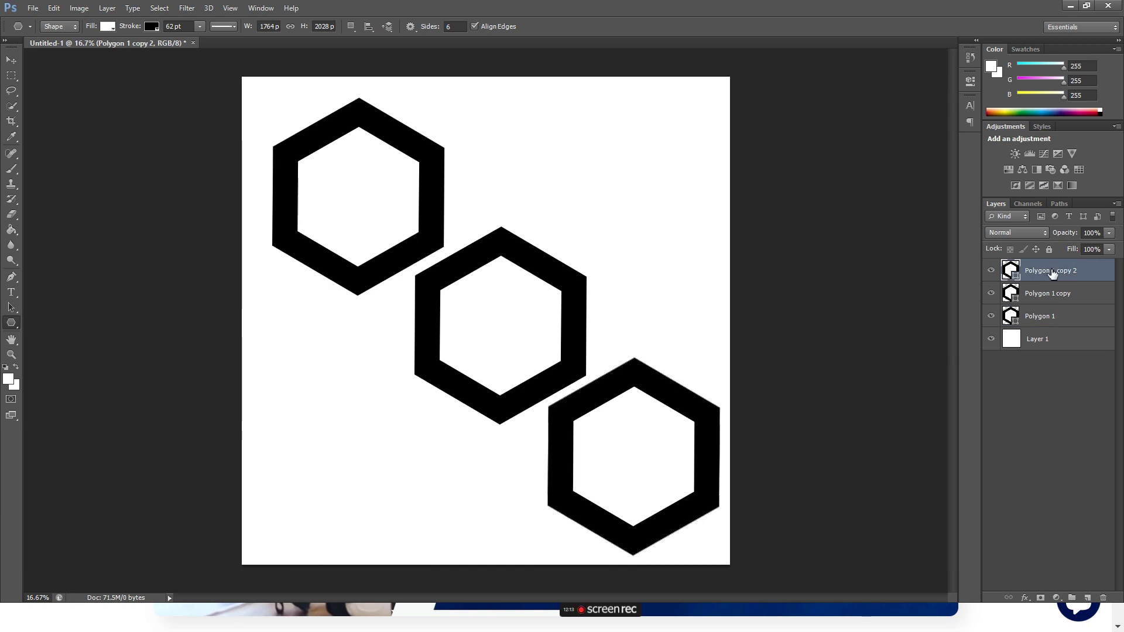
left_click(1063, 319, "shift")
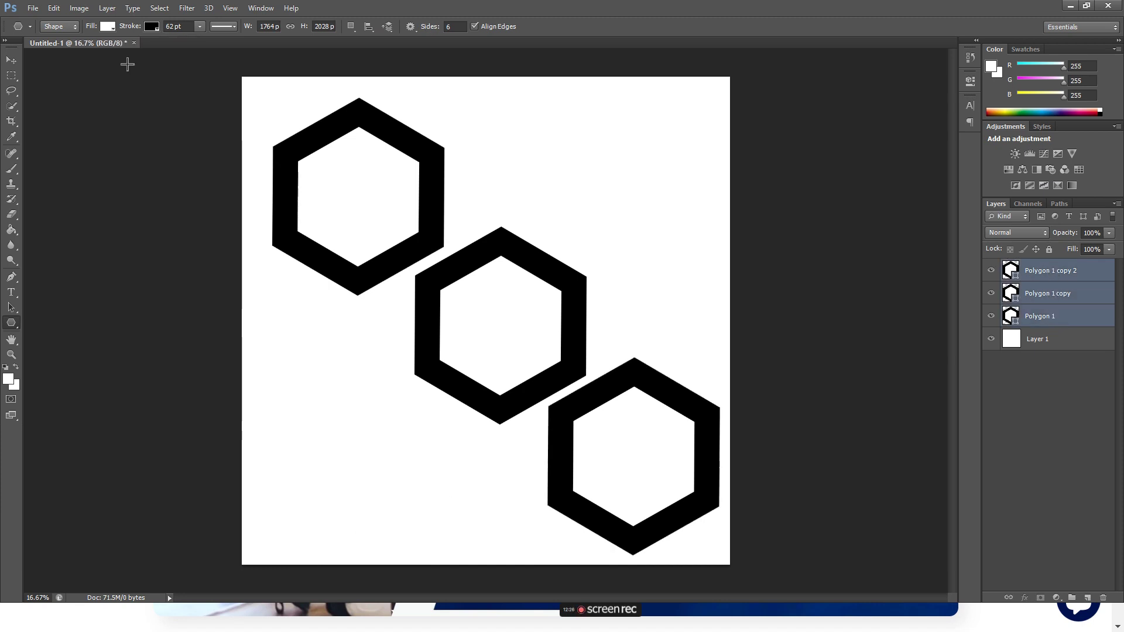
left_click(151, 26)
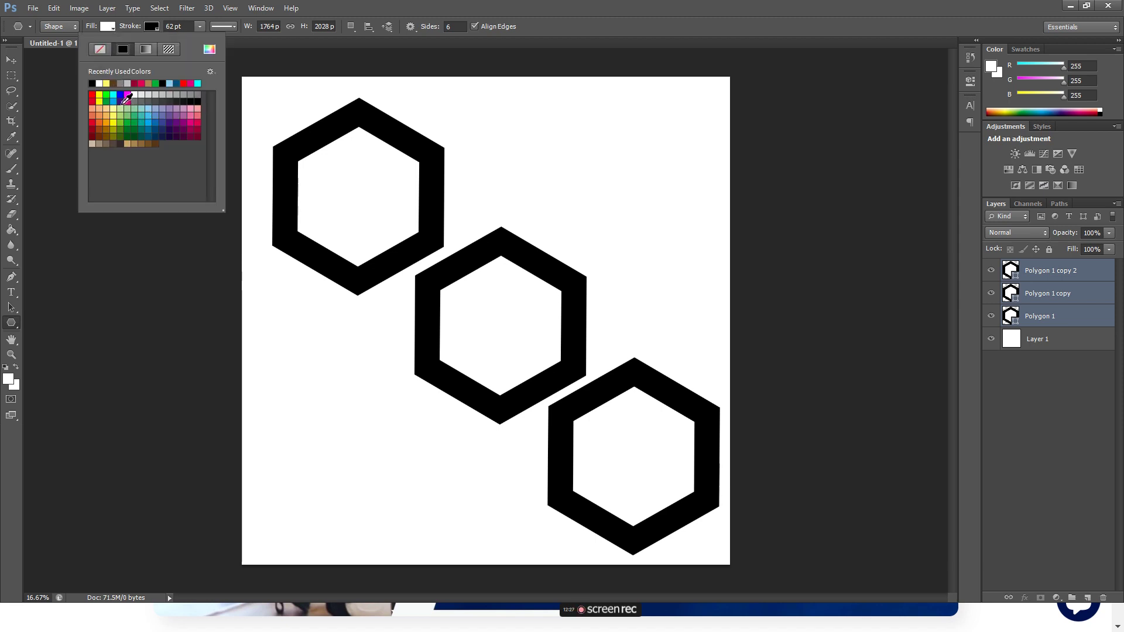
left_click(155, 134)
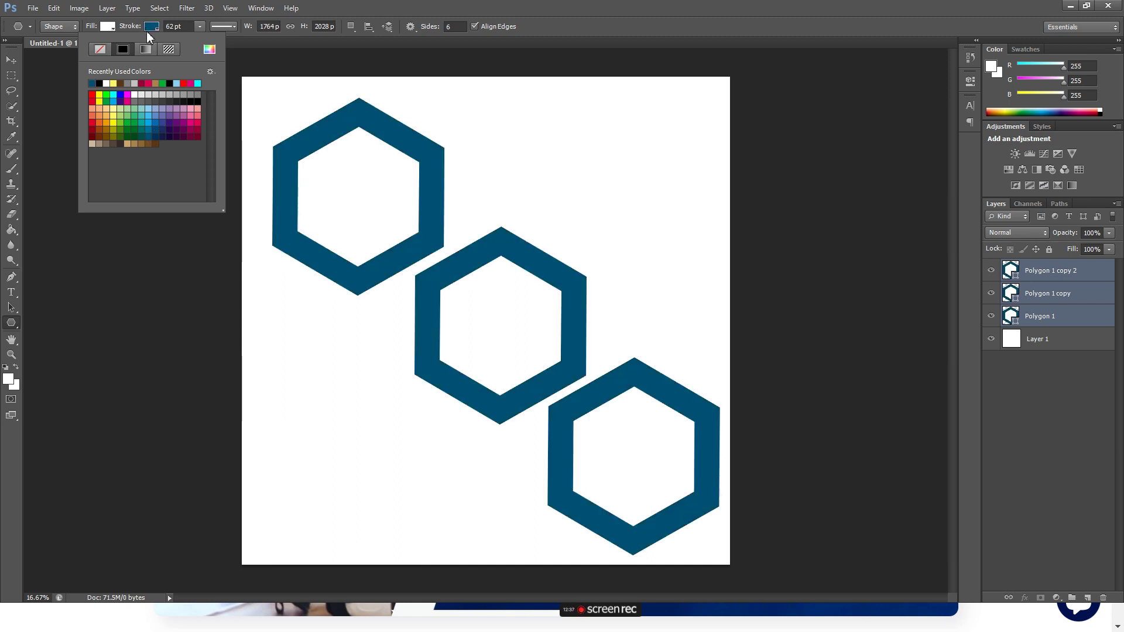
left_click(108, 25)
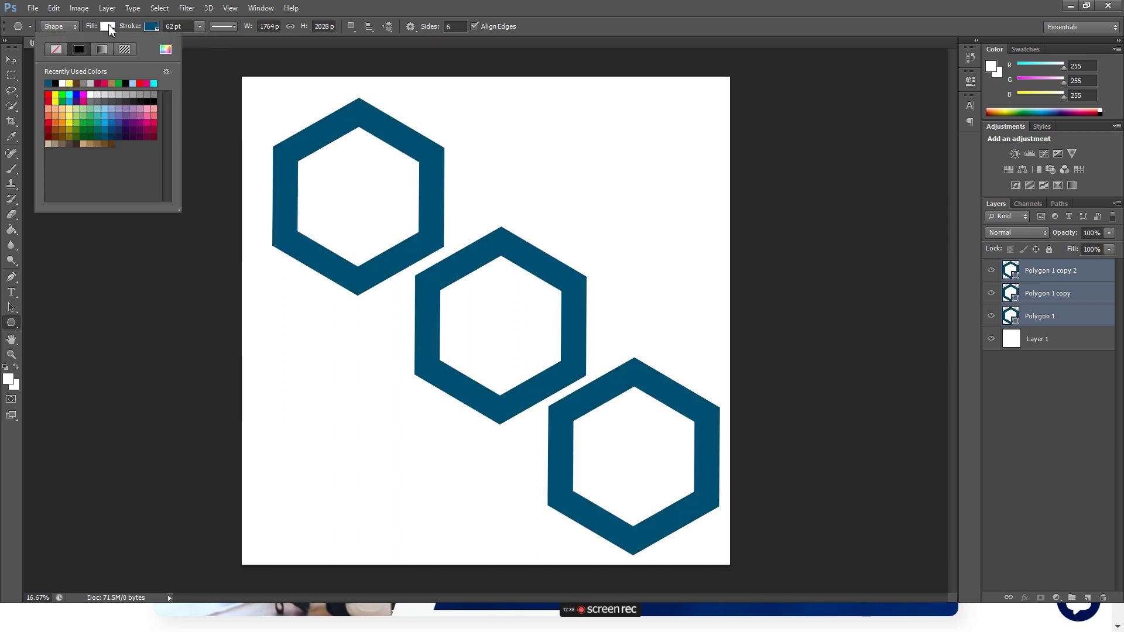
left_click(48, 83)
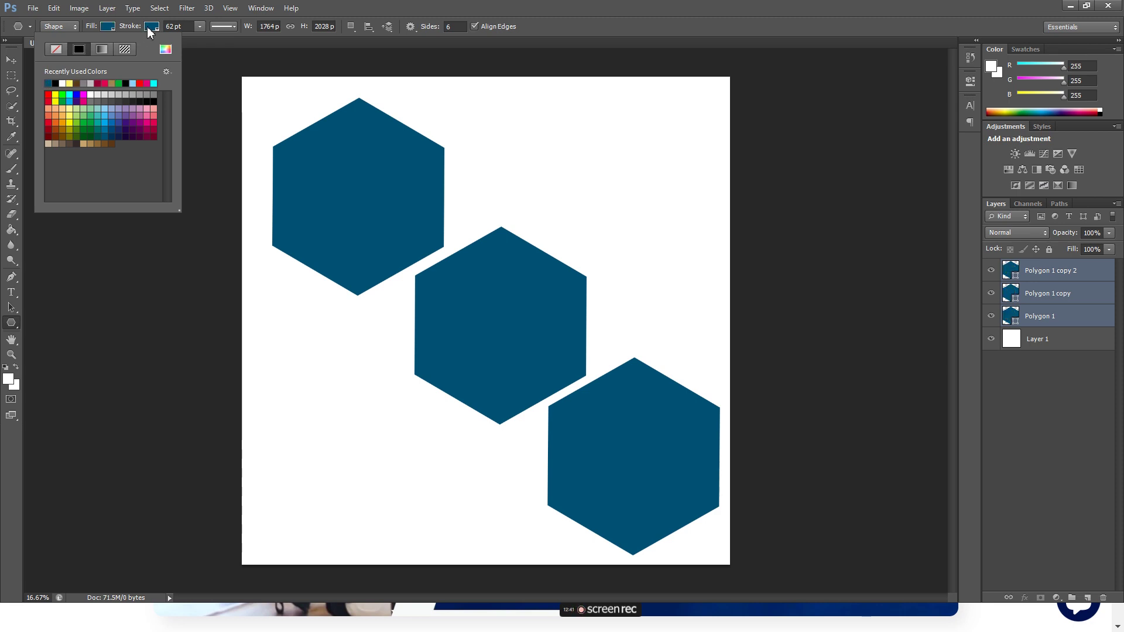
Set the hexagon outline width to 0 pt and remove the outline colour
left_click(151, 26)
left_click_drag(130, 26, 89, 30)
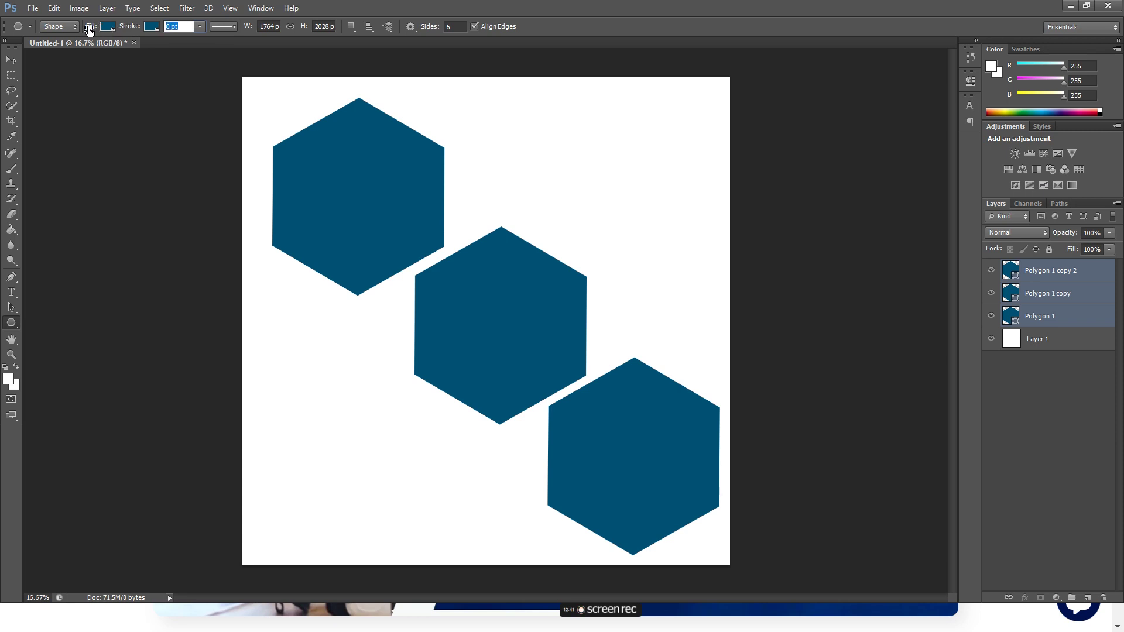
left_click(153, 26)
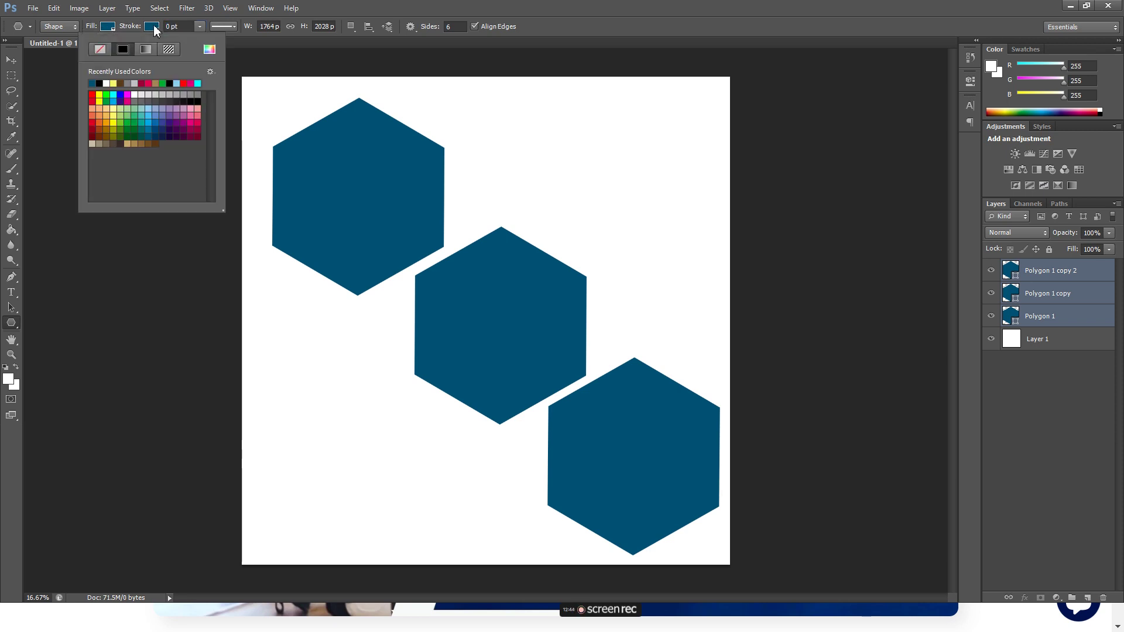
left_click(100, 49)
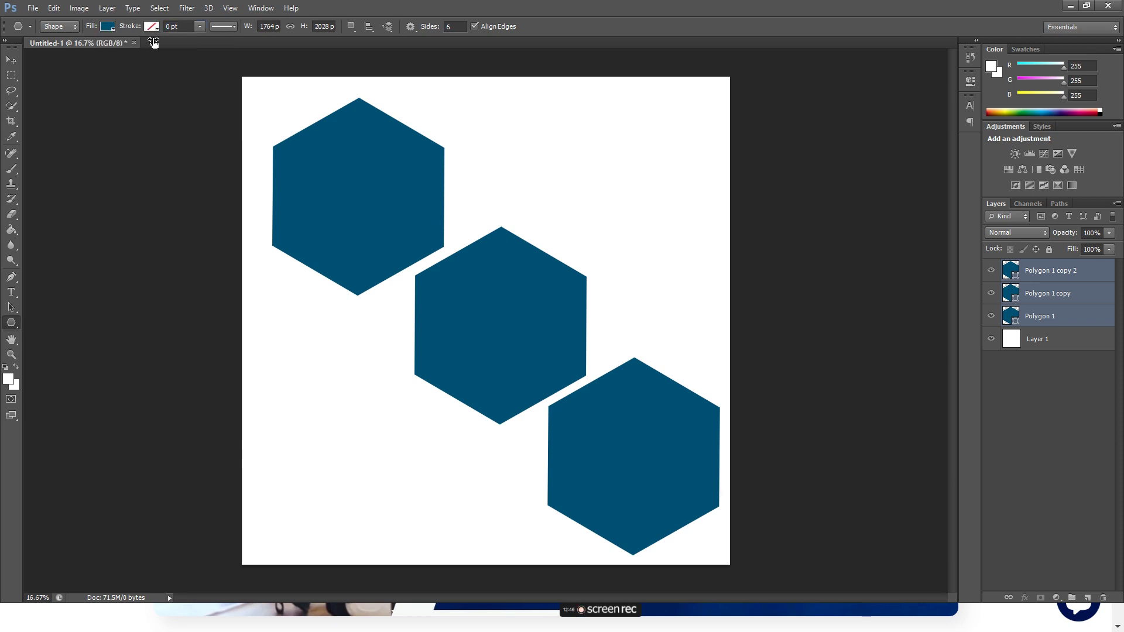
Select Layer 1 and set the foreground colour to cyan #2cb4d6
left_click(1050, 341)
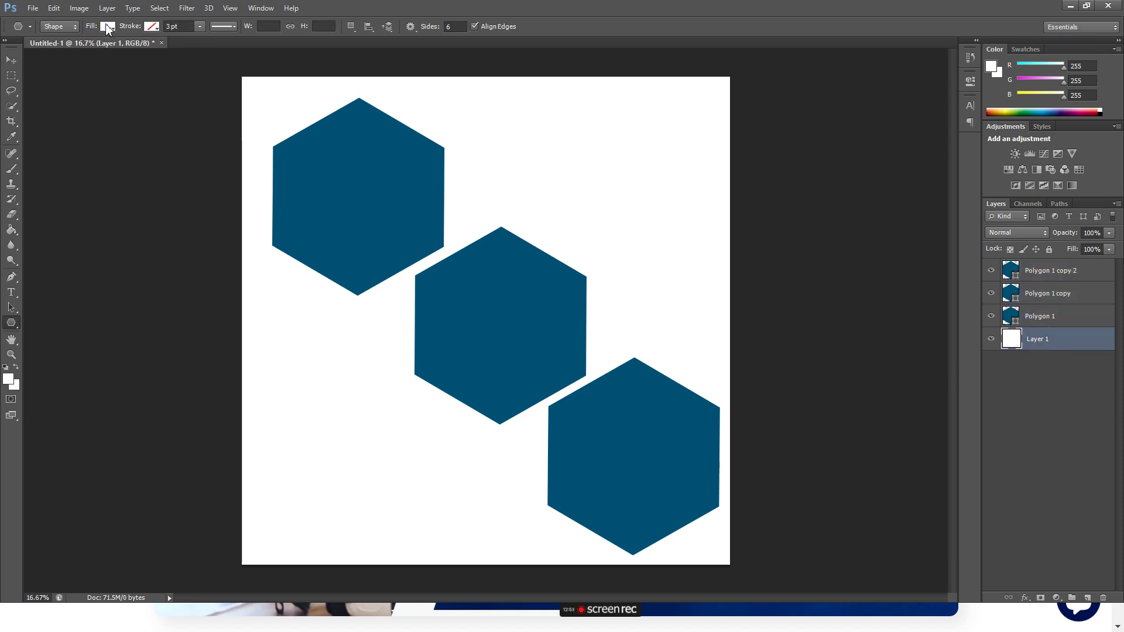
left_click(9, 381)
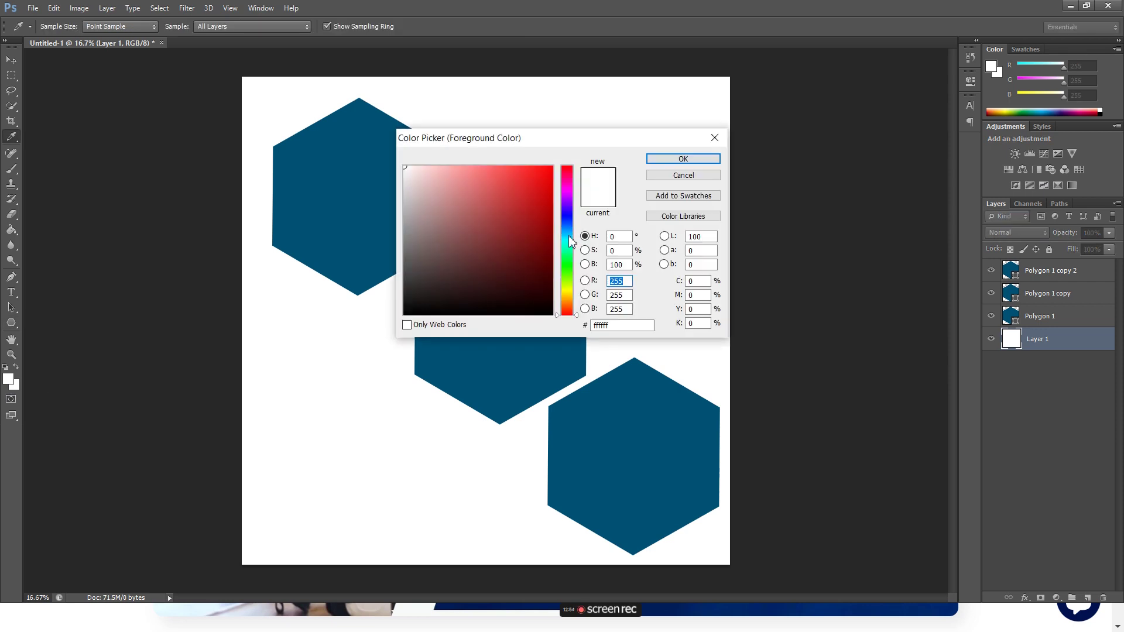
left_click(567, 235)
left_click_drag(529, 231, 522, 190)
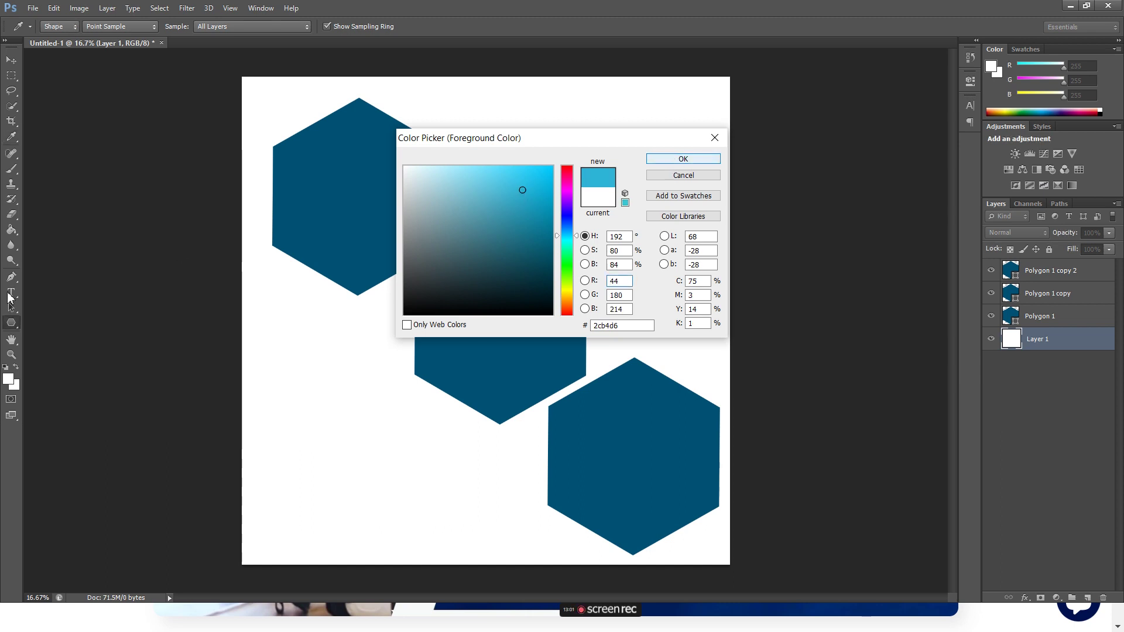
key("Return")
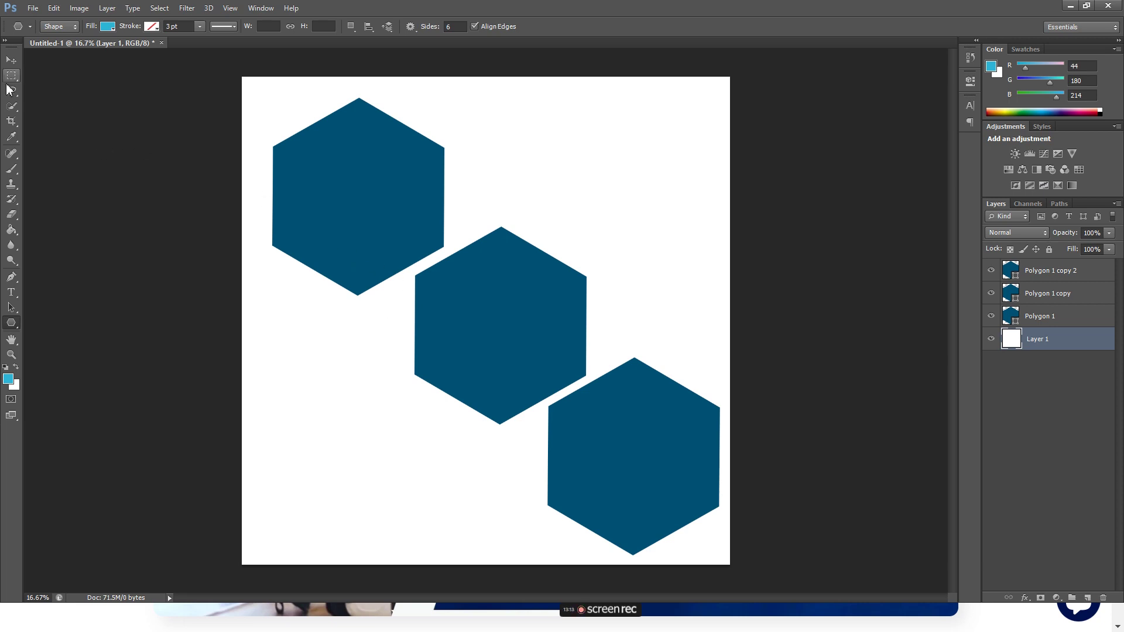
Fill Layer 1 with cyan, then pick near-black 010f13 as the foreground colour
left_click(11, 60)
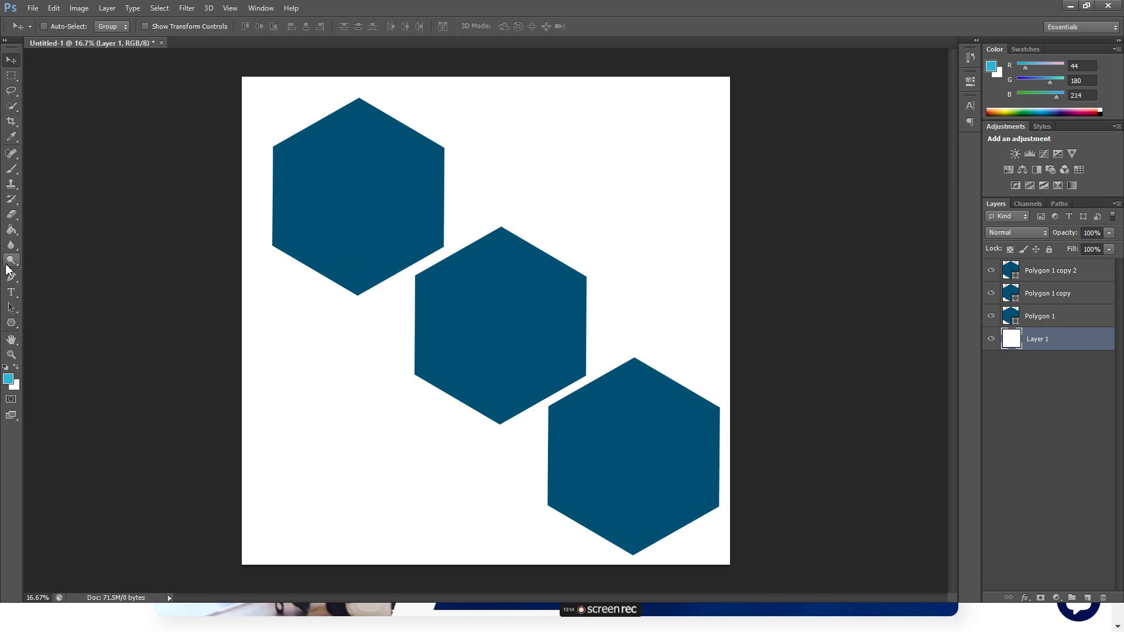
left_click(346, 323)
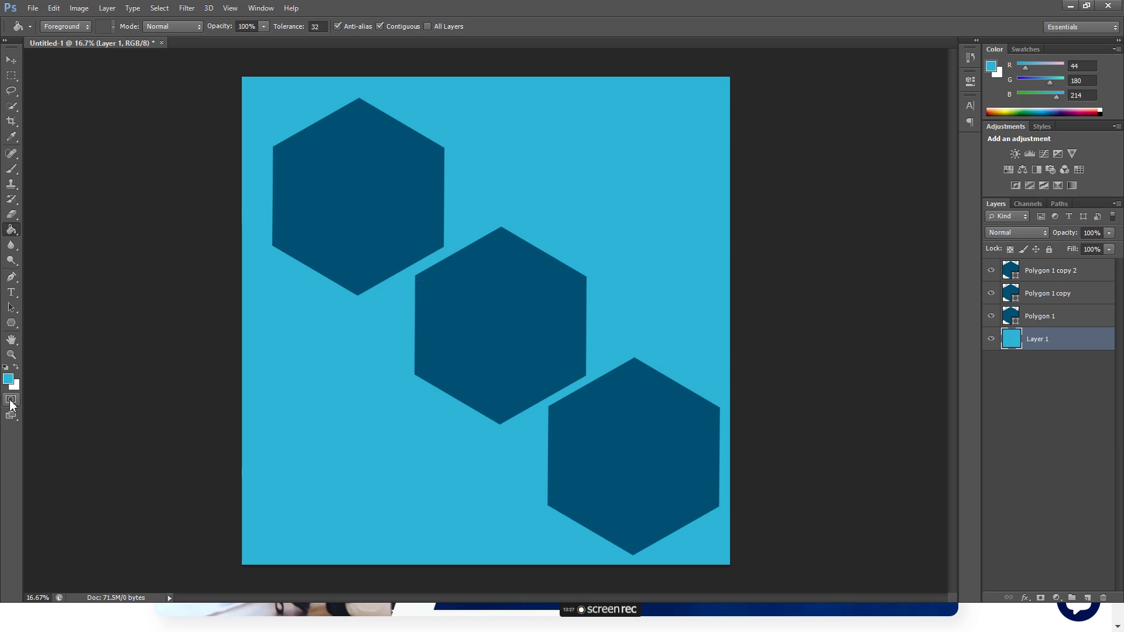
key("i")
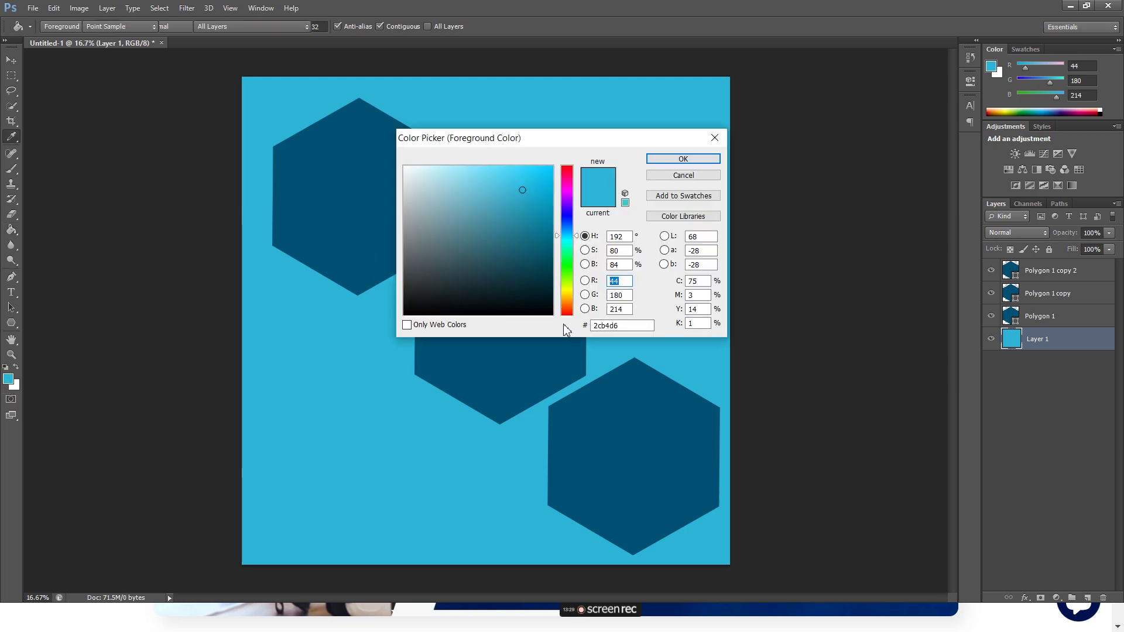
left_click(544, 293)
left_click(546, 304)
left_click(671, 159)
Shift the near-black background layer downward on the canvas
key("g")
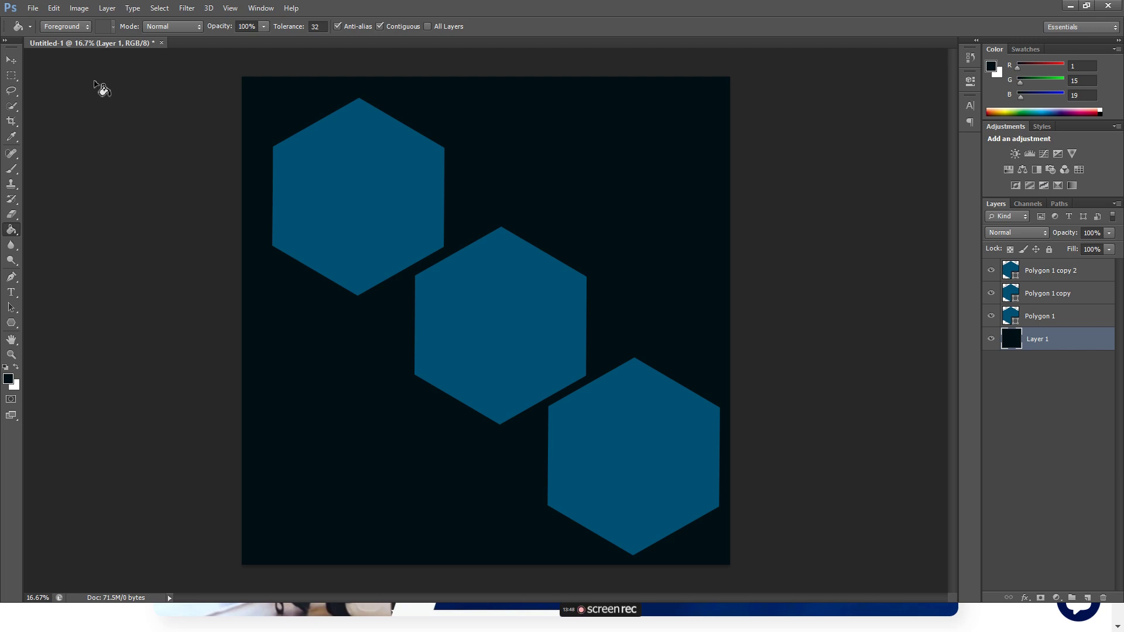
left_click(11, 60)
left_click_drag(388, 196, 387, 344)
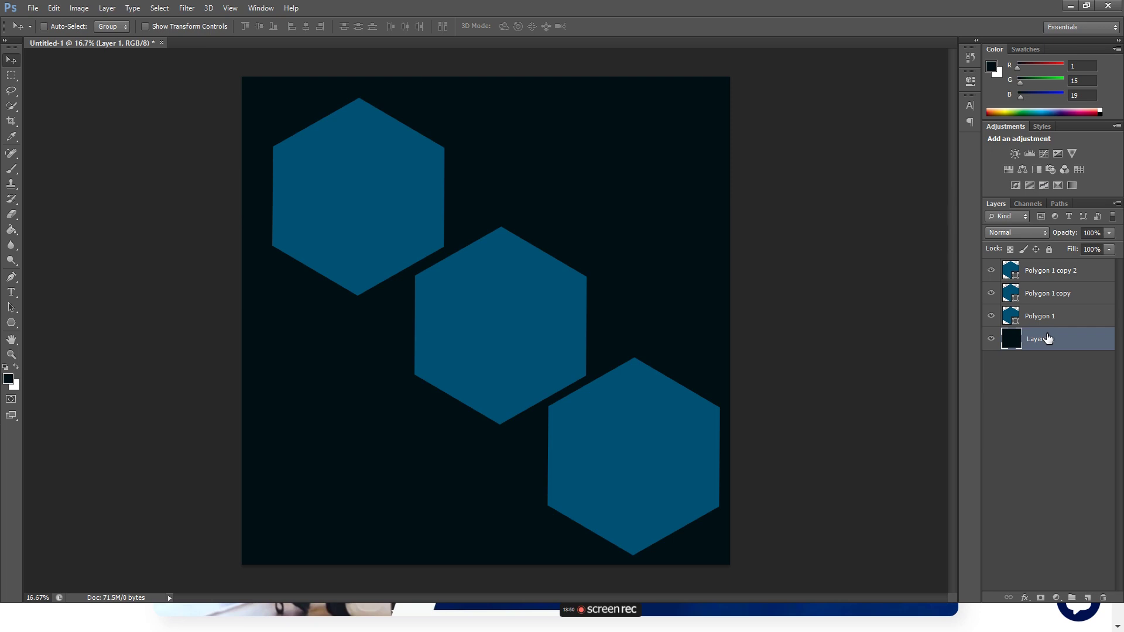
Move the bottom hexagon up to the top-right of the canvas
left_click(1048, 272)
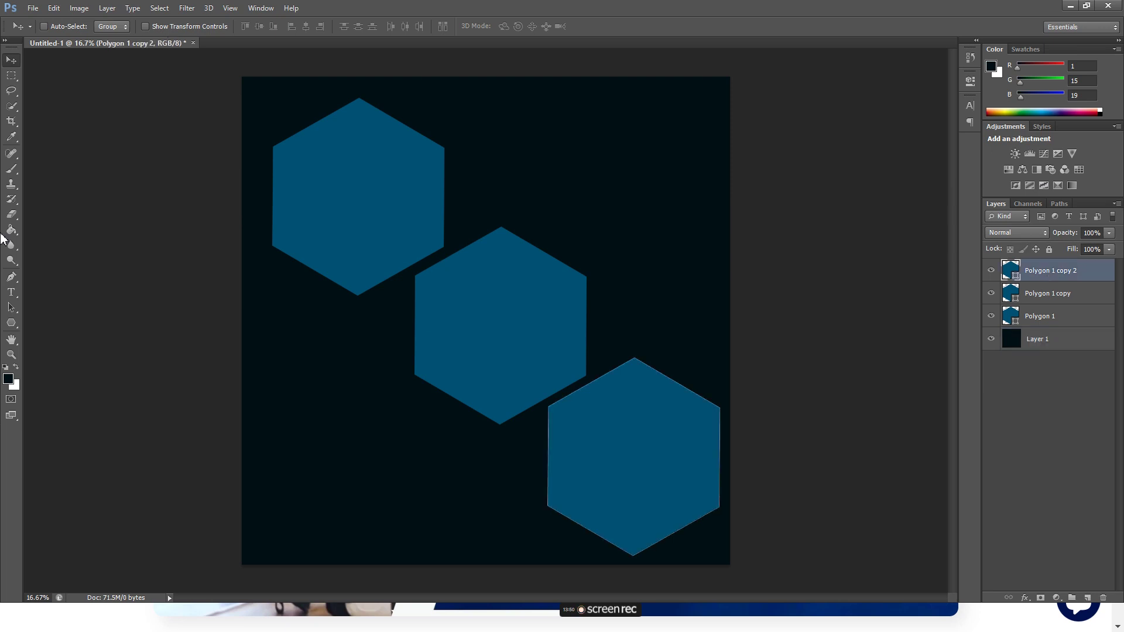
mouse_move(338, 210)
left_mouse_down()
mouse_move(346, 110)
mouse_move(614, 224)
left_mouse_up()
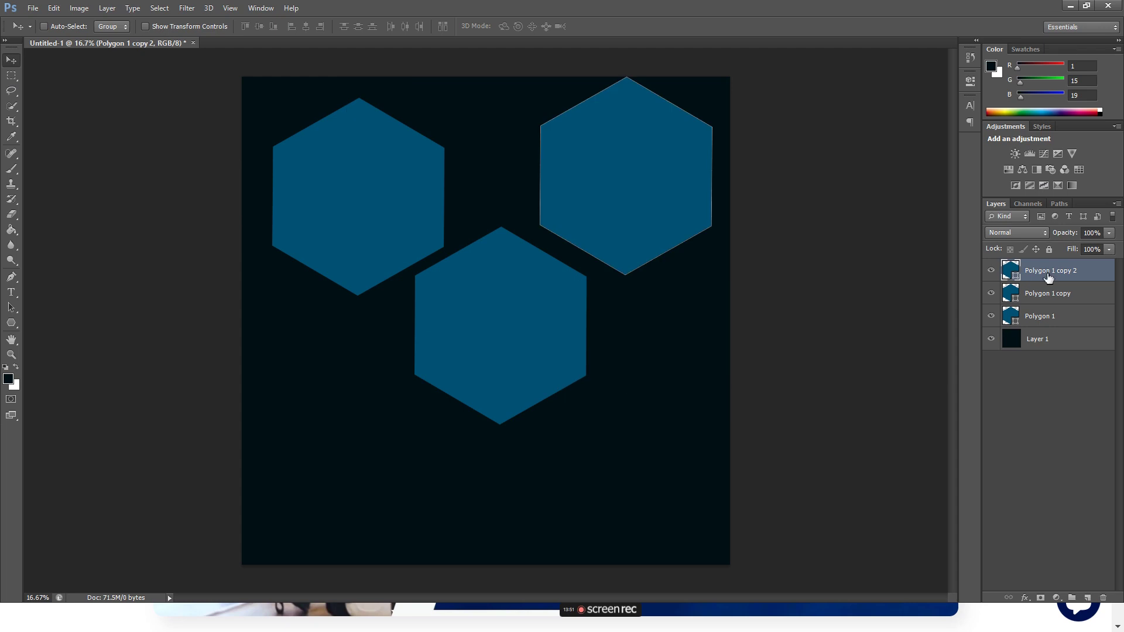
left_click(991, 294)
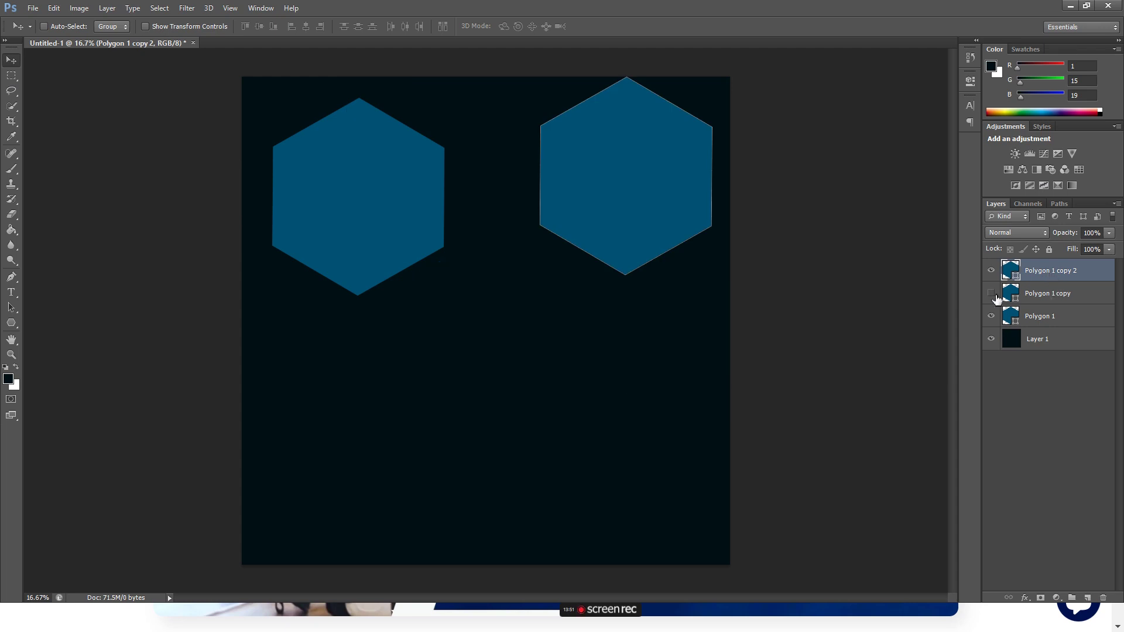
Duplicate the two top hexagons and move the copies to the lower canvas
left_click(1066, 316, "ctrl")
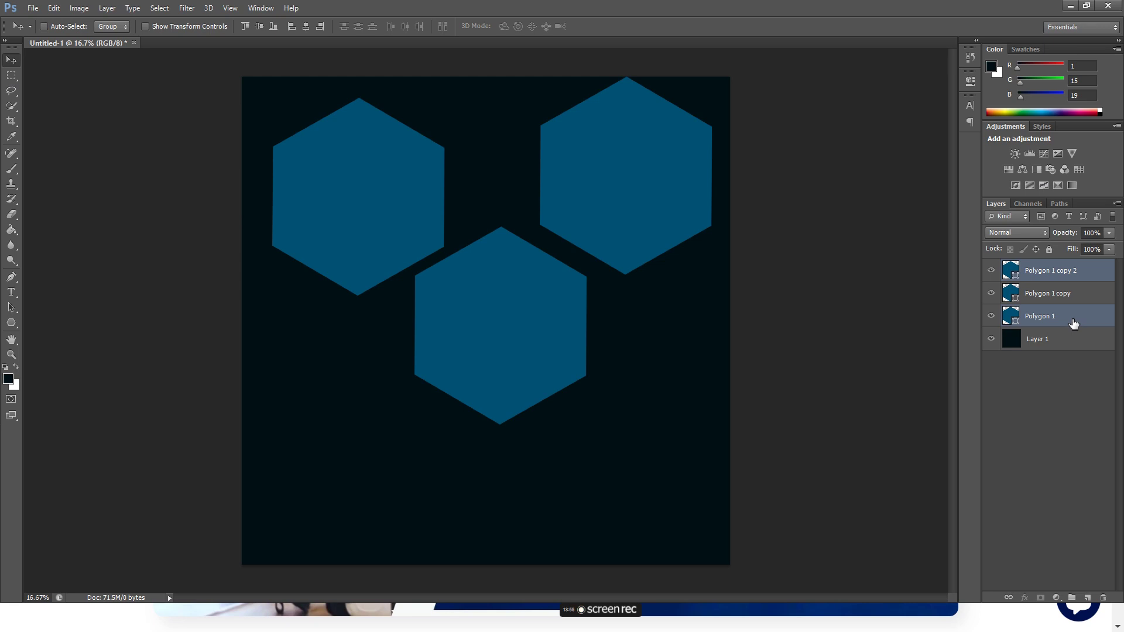
key("ctrl+j")
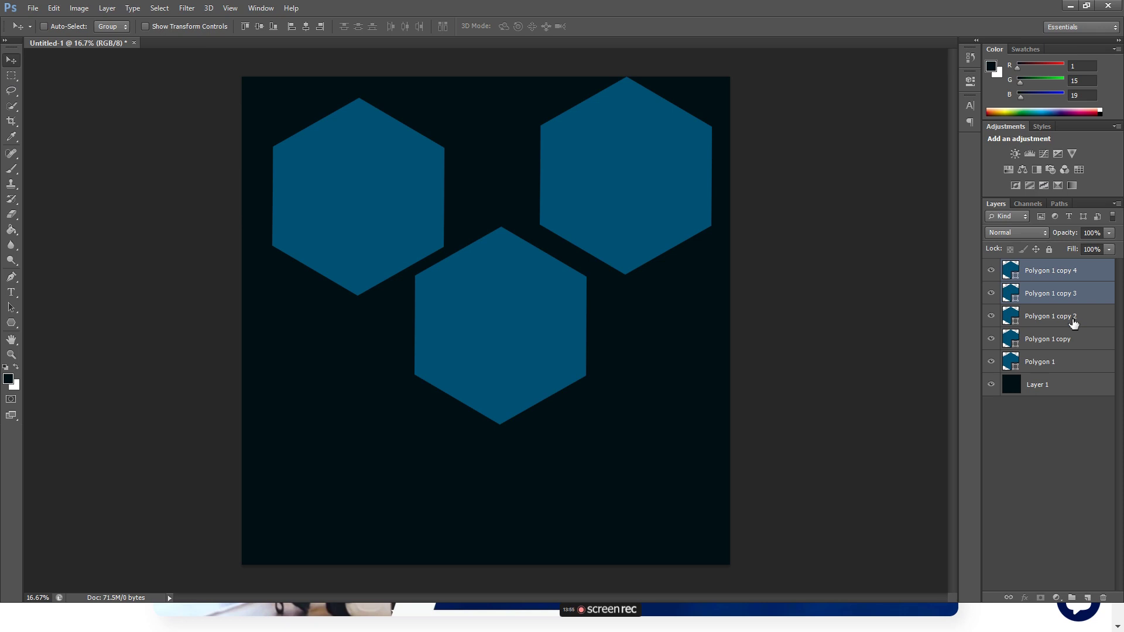
key("ctrl+t")
left_click_drag(507, 193, 492, 462)
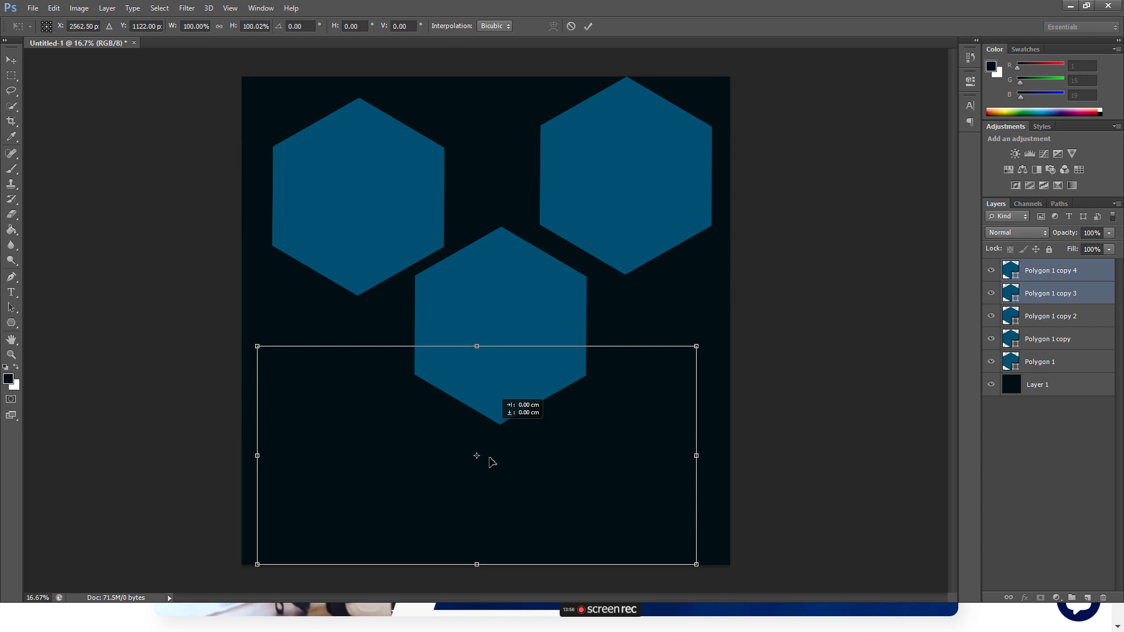
key("Return")
left_click(1070, 272)
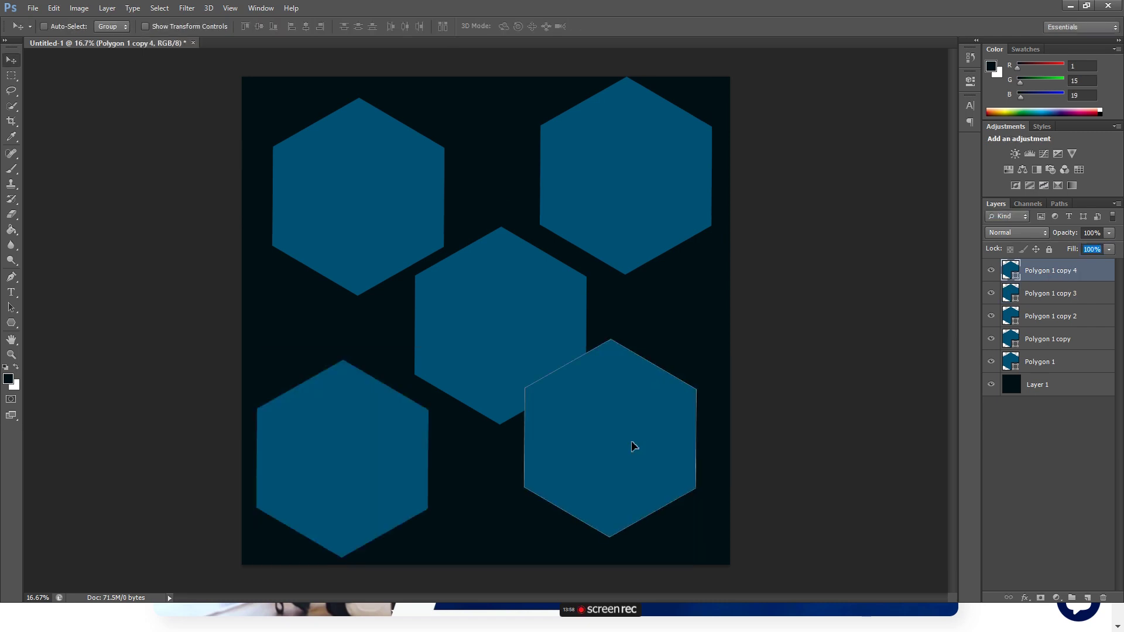
Nudge the bottom-right hexagon, then shift the centre hexagon slightly left and down
left_click_drag(633, 446, 643, 449)
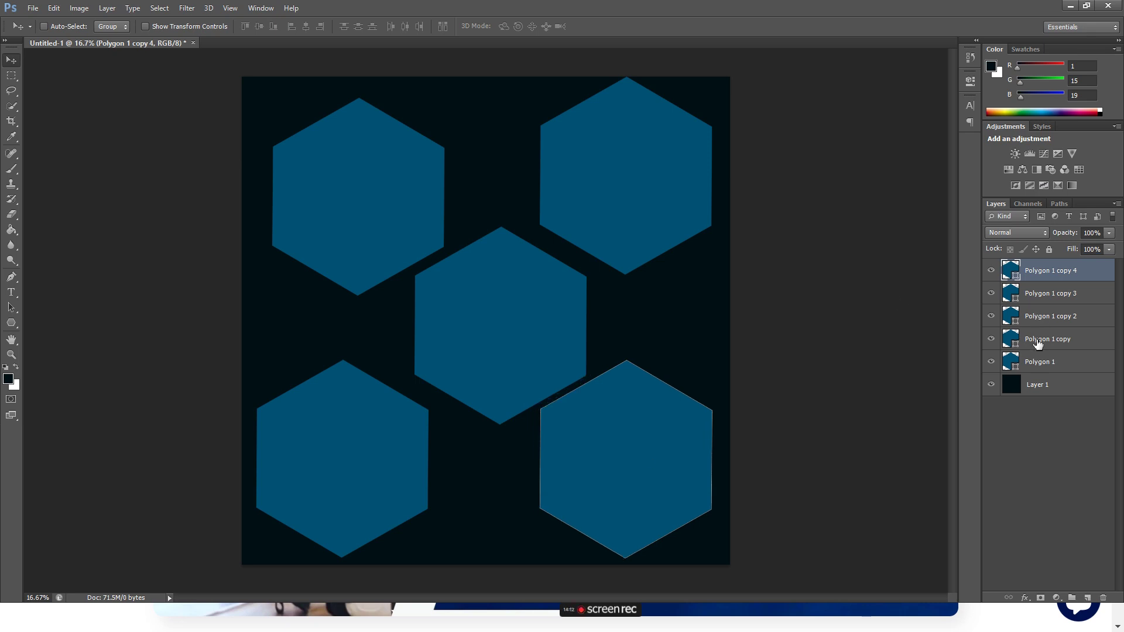
left_click(998, 345)
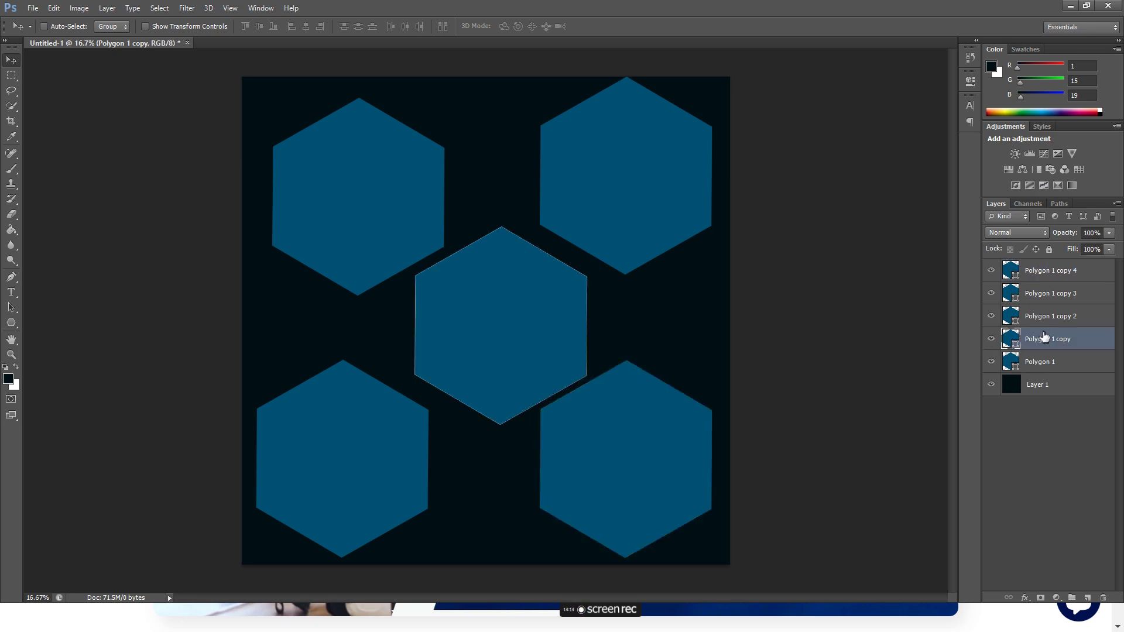
left_click(1055, 361)
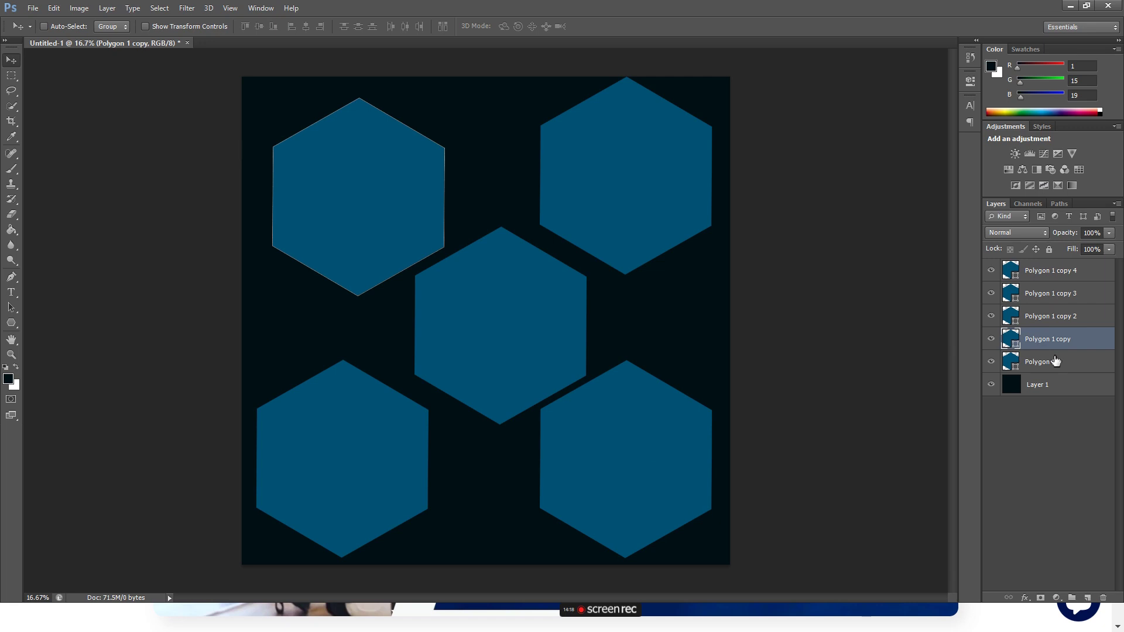
left_click(1053, 322)
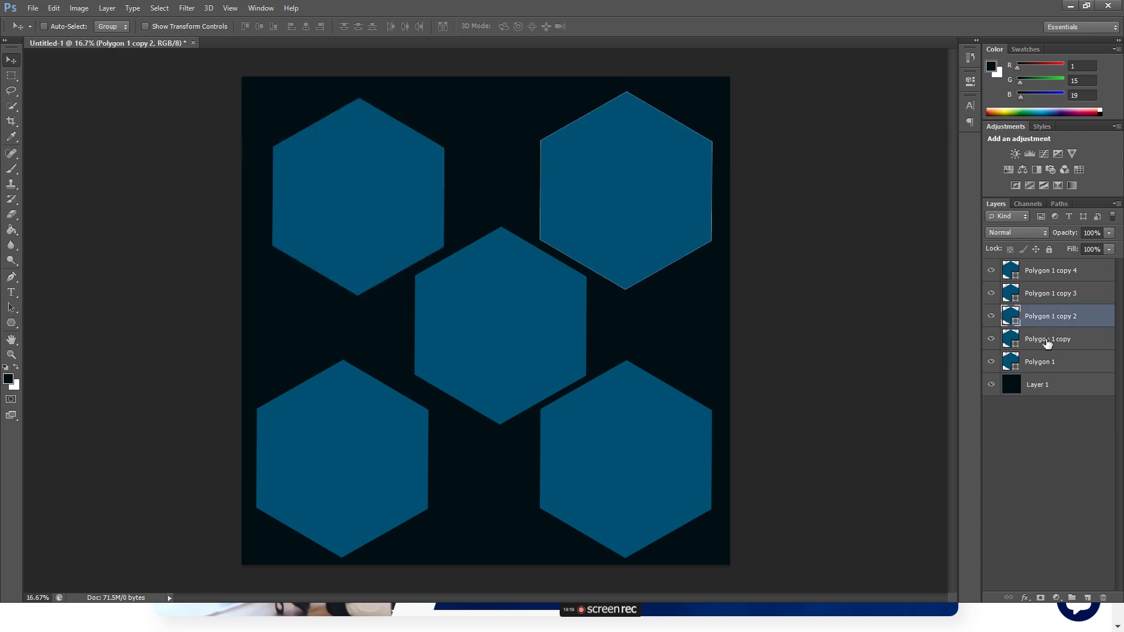
left_click(1046, 343)
left_click_drag(535, 308, 527, 313)
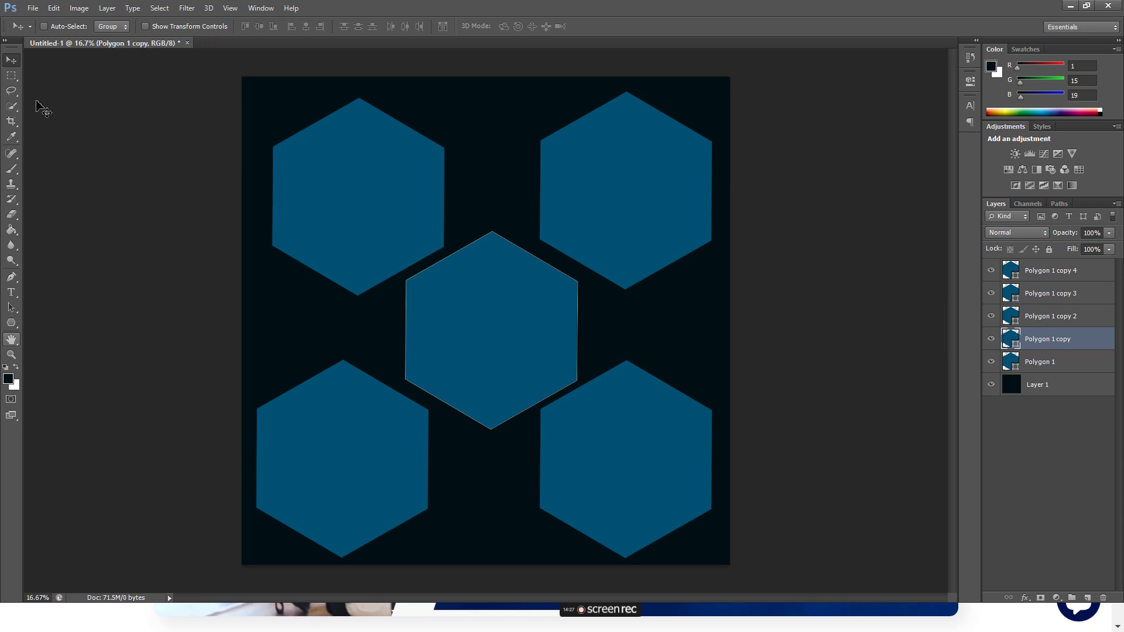
Give the centre hexagon, Polygon 1 copy, a white fill
key("u")
left_click(108, 26)
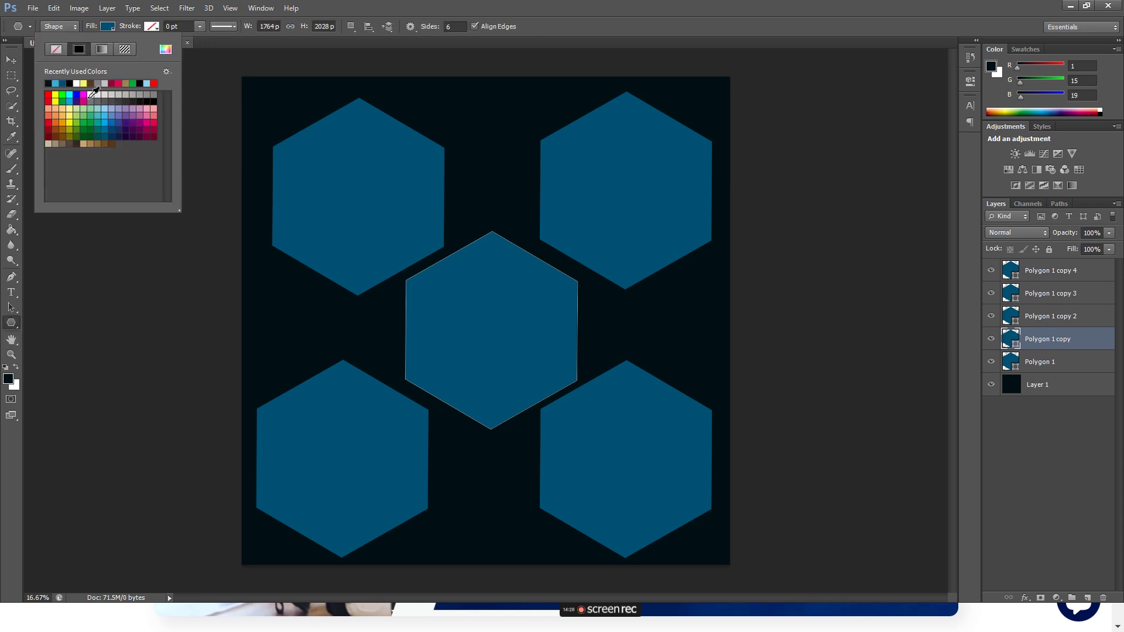
left_click(91, 94)
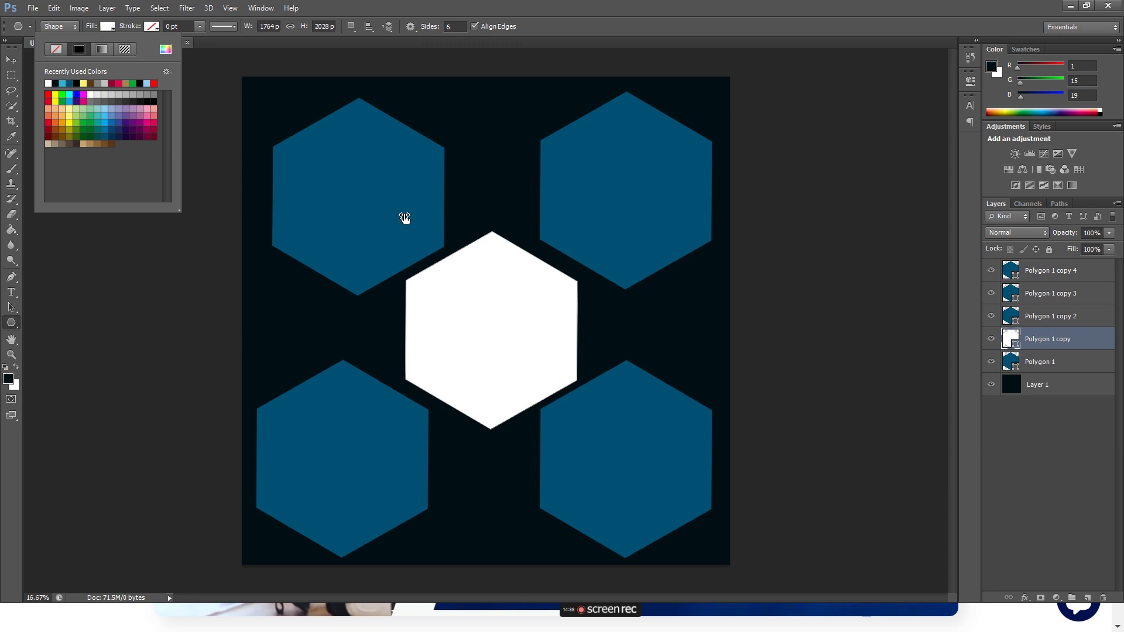
Fill the four outer hexagon layers with bright blue
left_click(1048, 271)
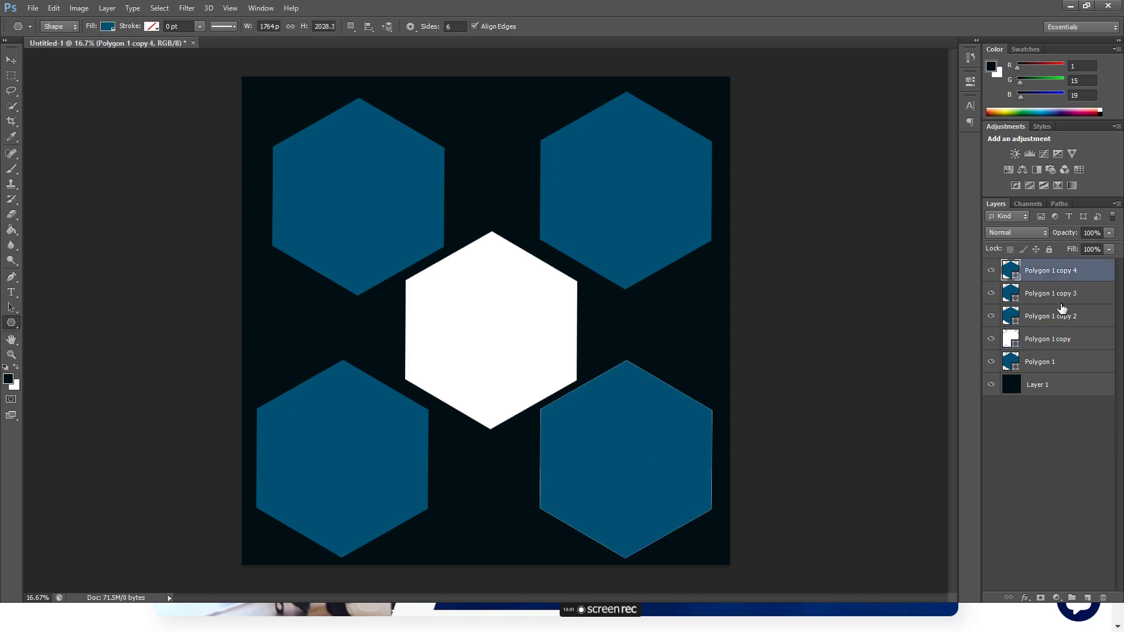
left_click(1061, 299, "shift")
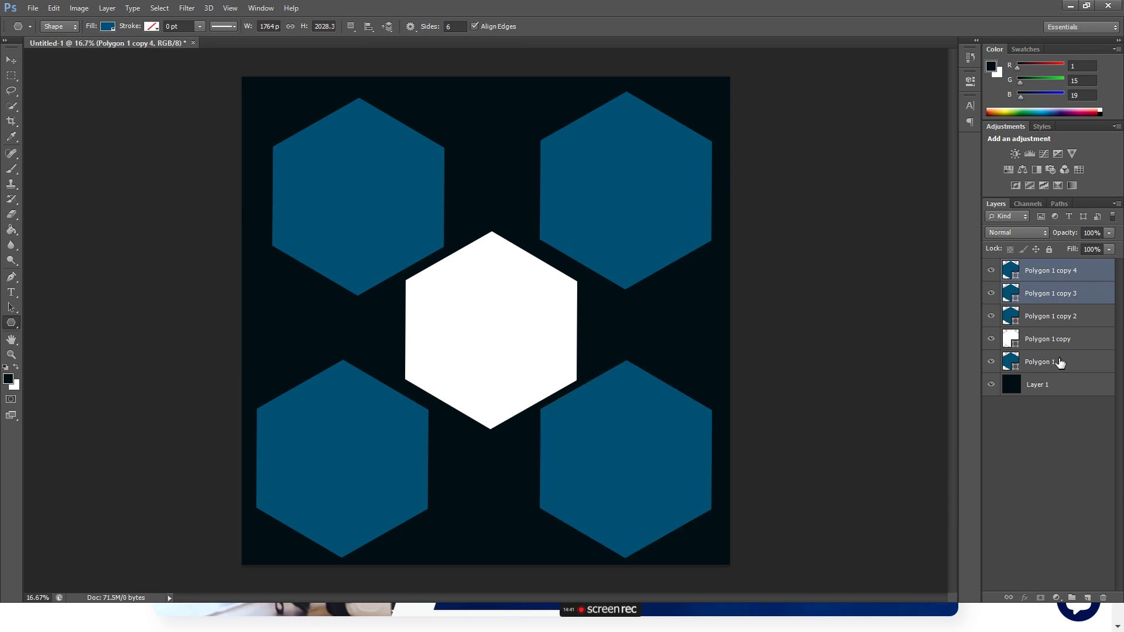
left_click(1059, 363, "ctrl")
left_click(107, 27)
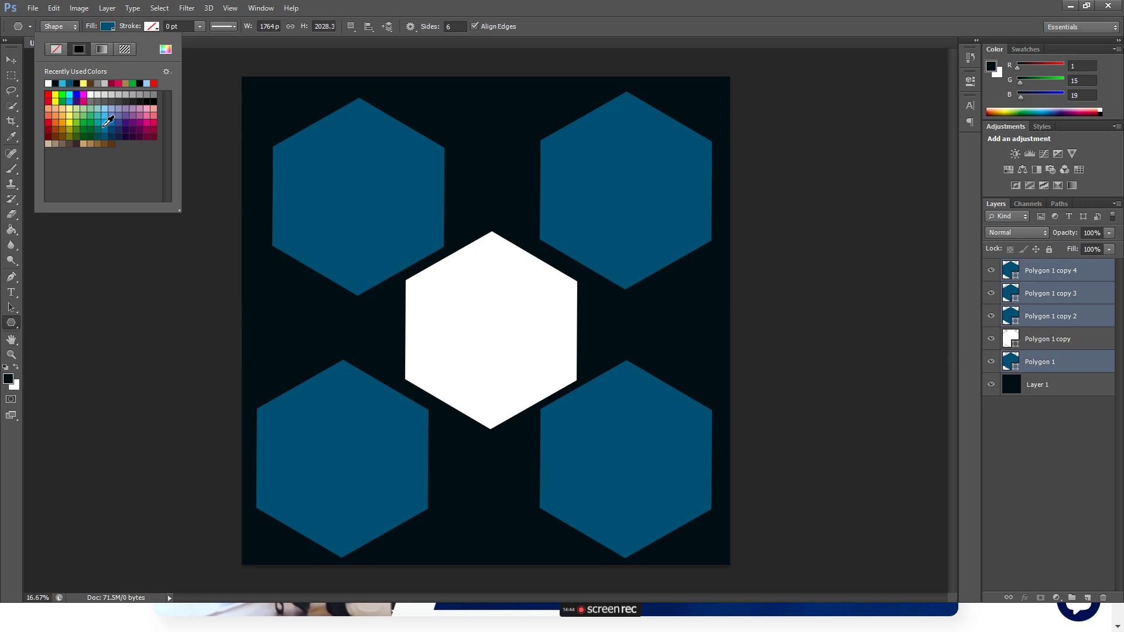
left_click(106, 126)
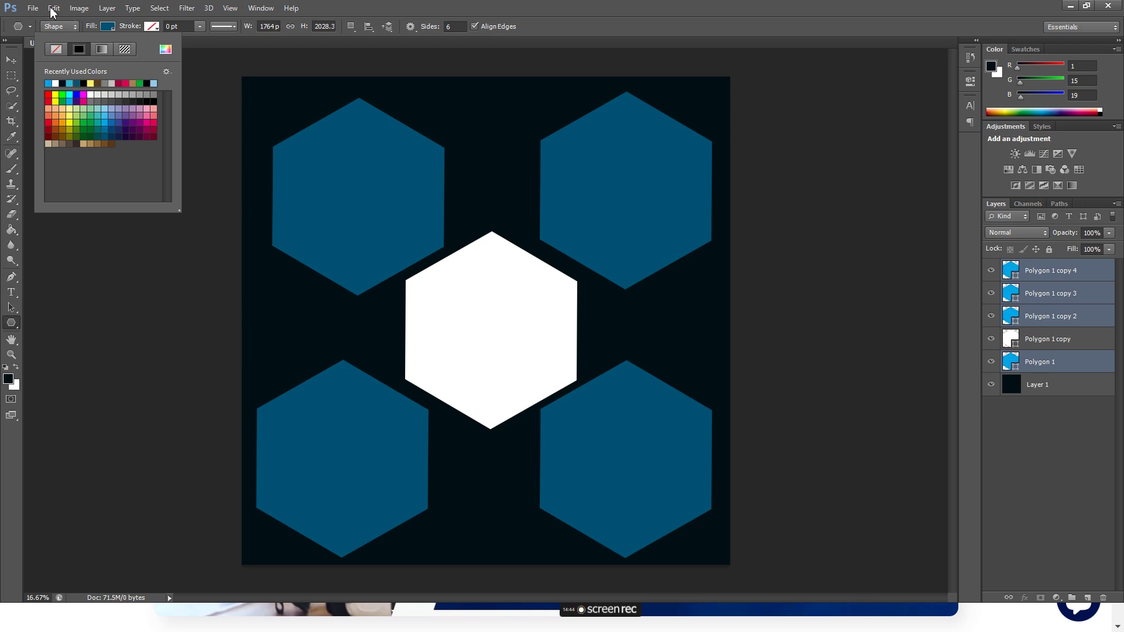
key("Return")
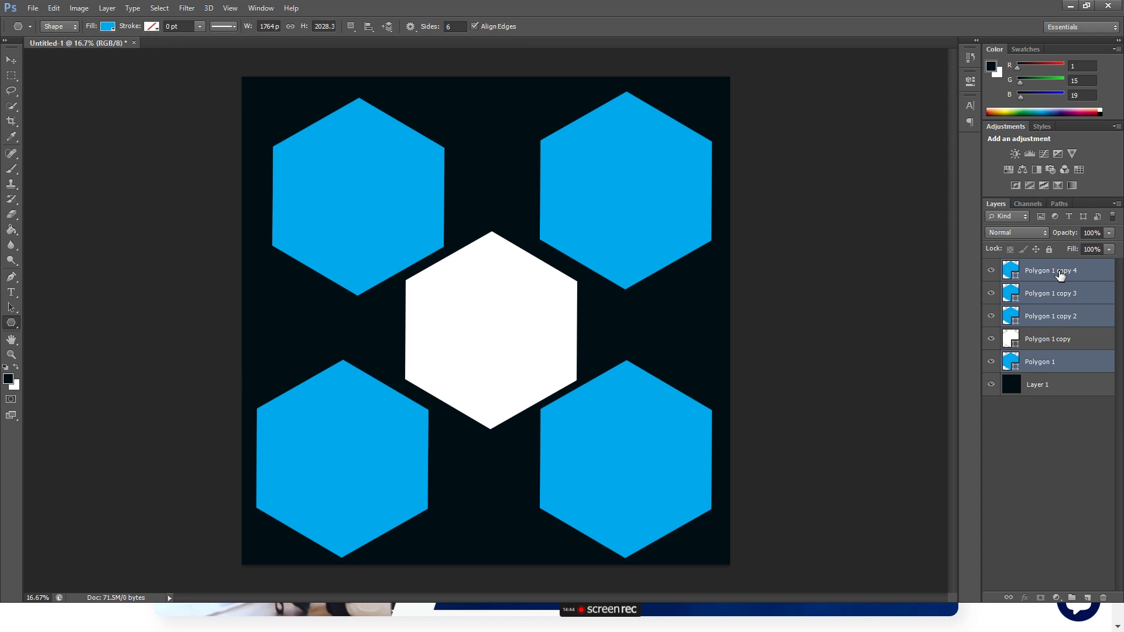
Start defining a custom shape, then lower the centre hexagon's opacity to 76%
left_click(1060, 275)
left_click(54, 8)
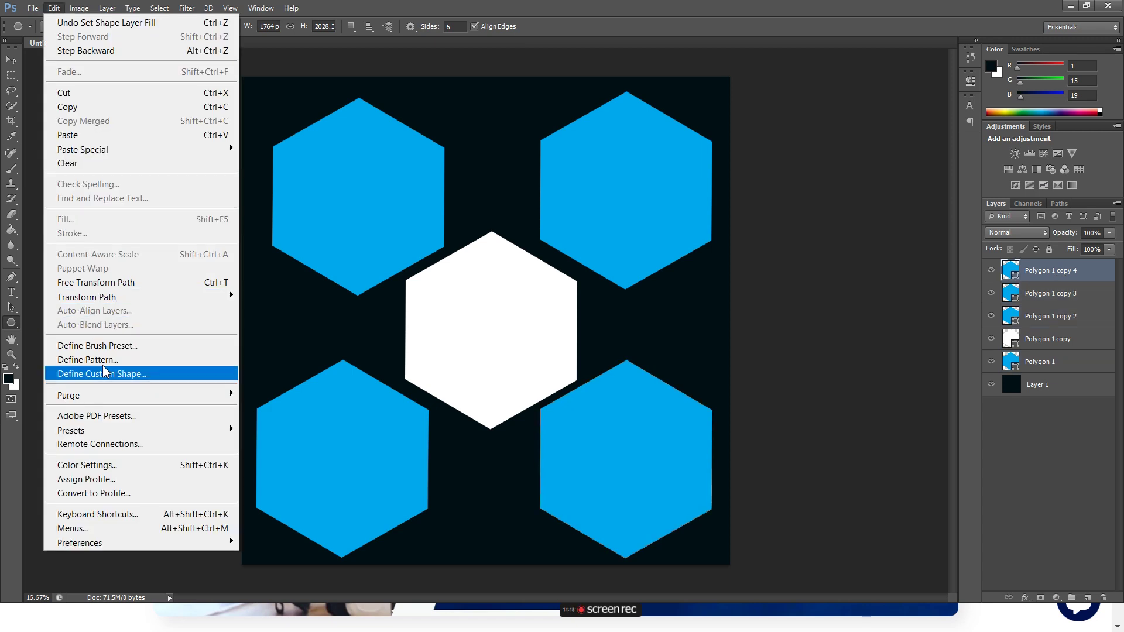
left_click(104, 373)
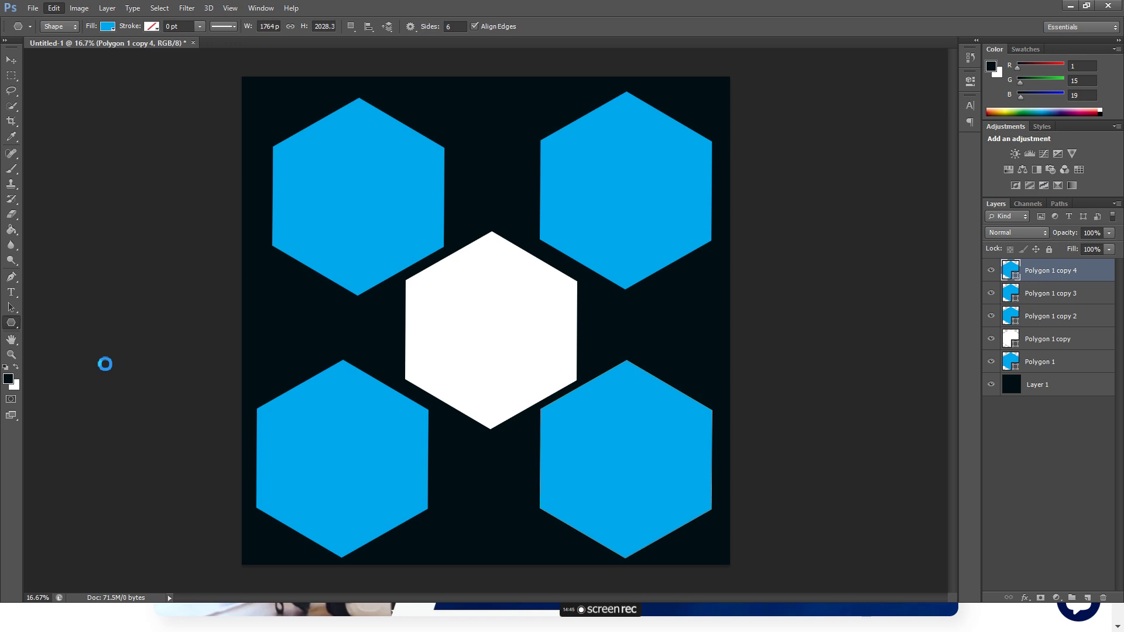
left_click(1042, 339)
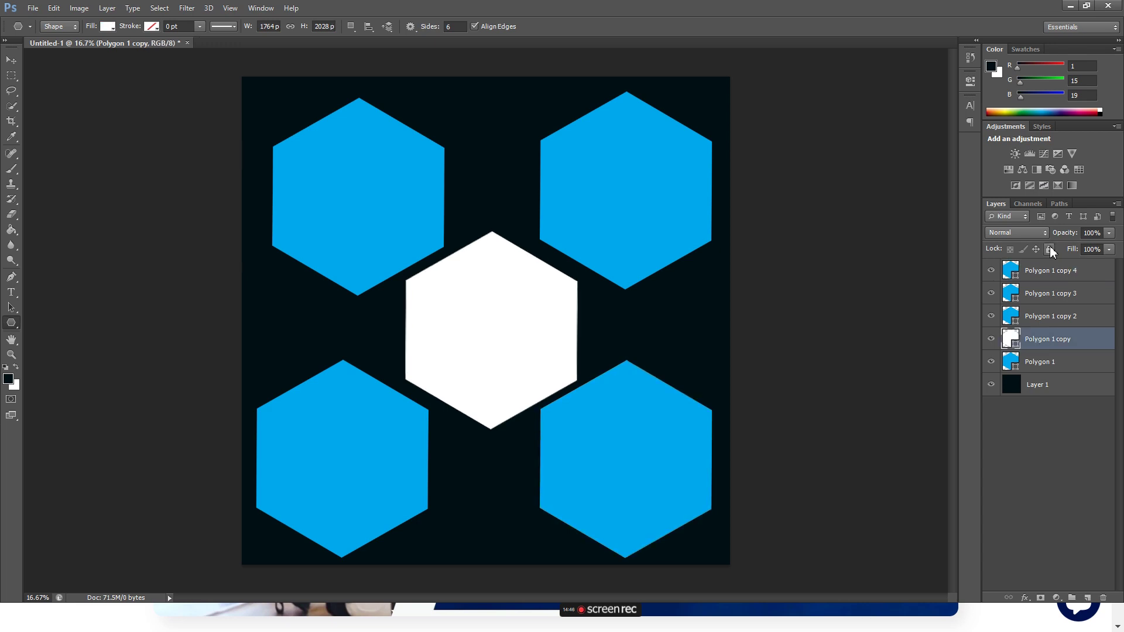
left_click_drag(1074, 233, 1060, 233)
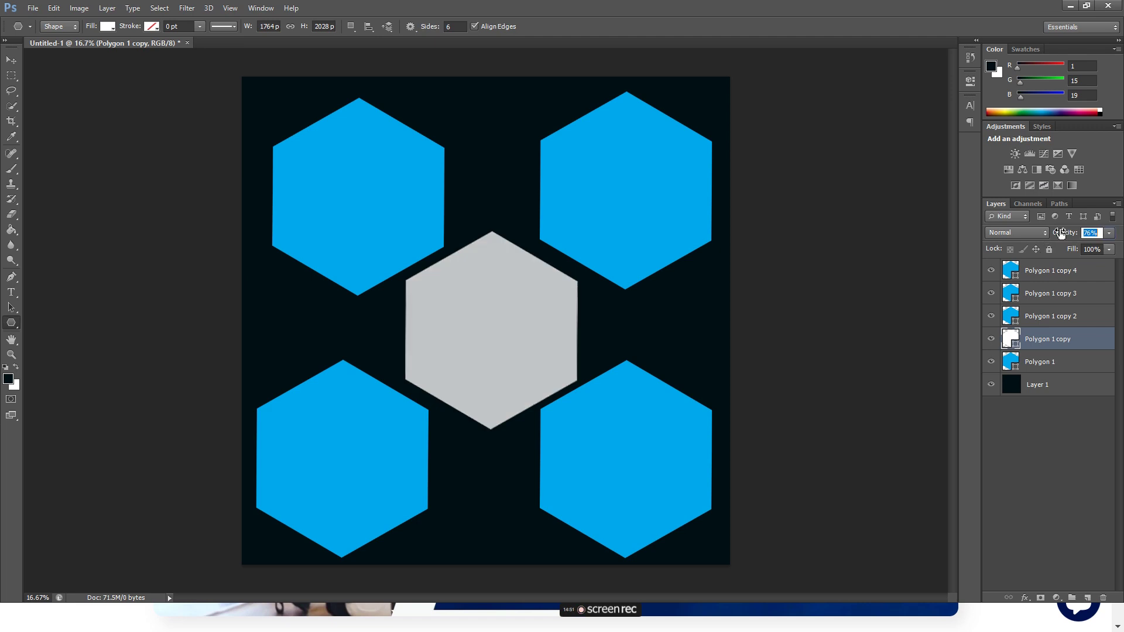
Return the centre hexagon to 100% opacity and define the tile as Pattern 6
left_click_drag(1060, 233, 1074, 233)
left_click(33, 8)
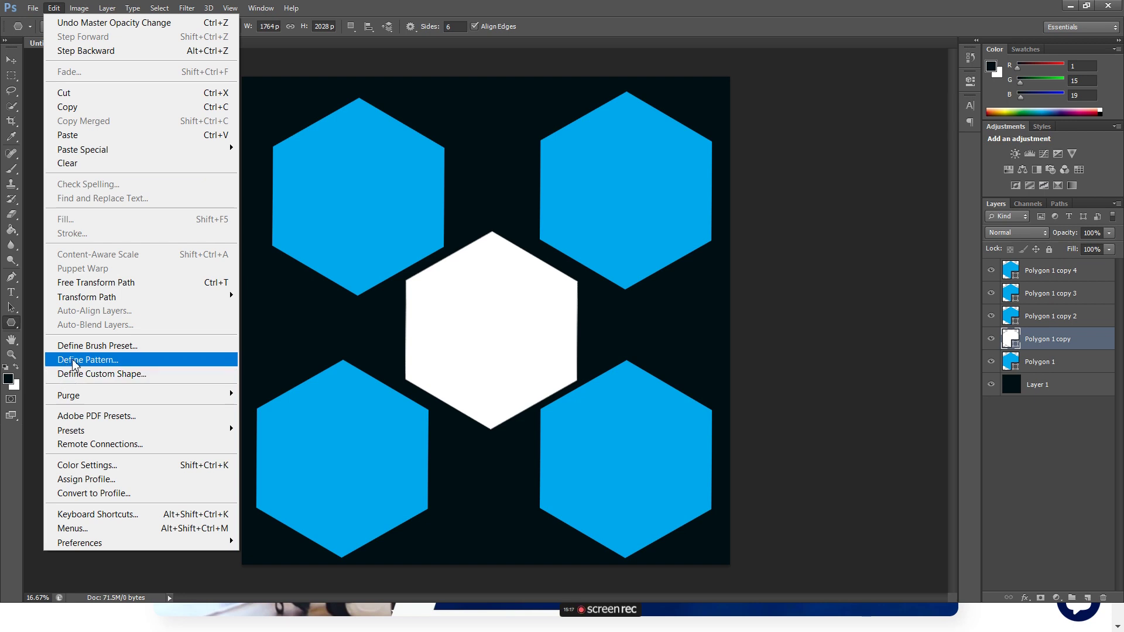
left_click(79, 359)
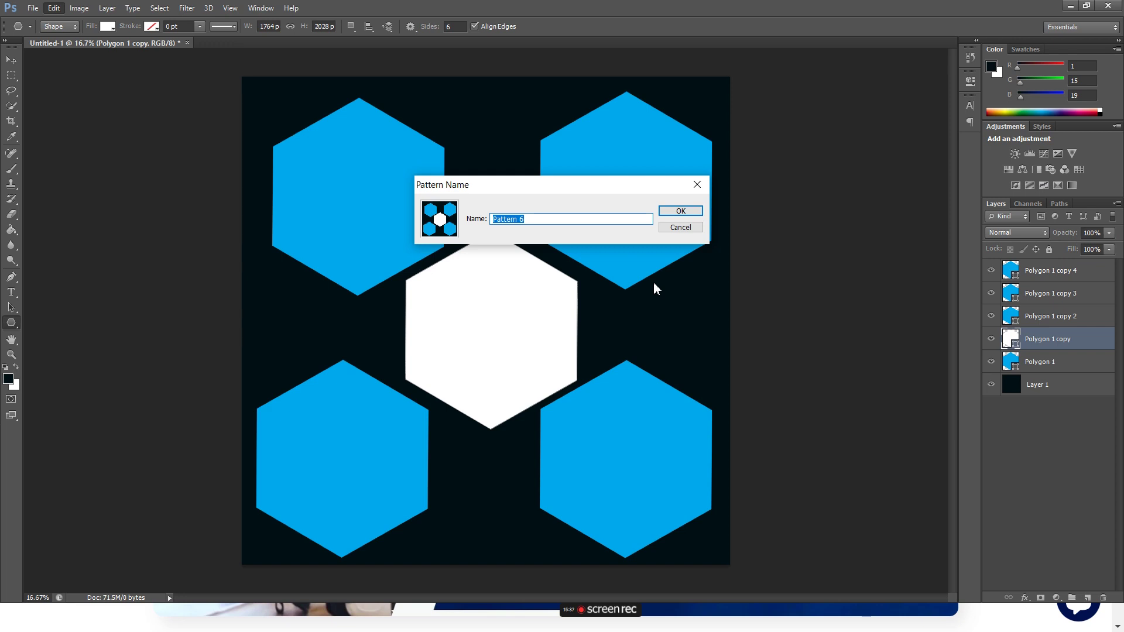
key("Return")
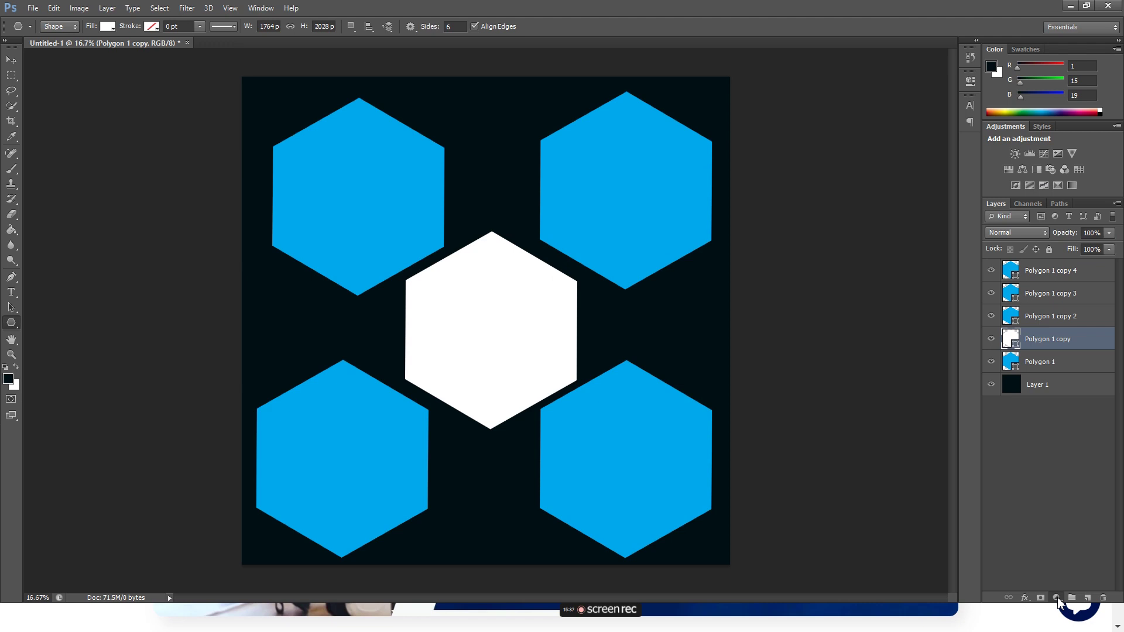
Add a 50%-scale hexagon Pattern Fill layer on top, then define the tiled canvas as a pattern
left_click(1056, 597)
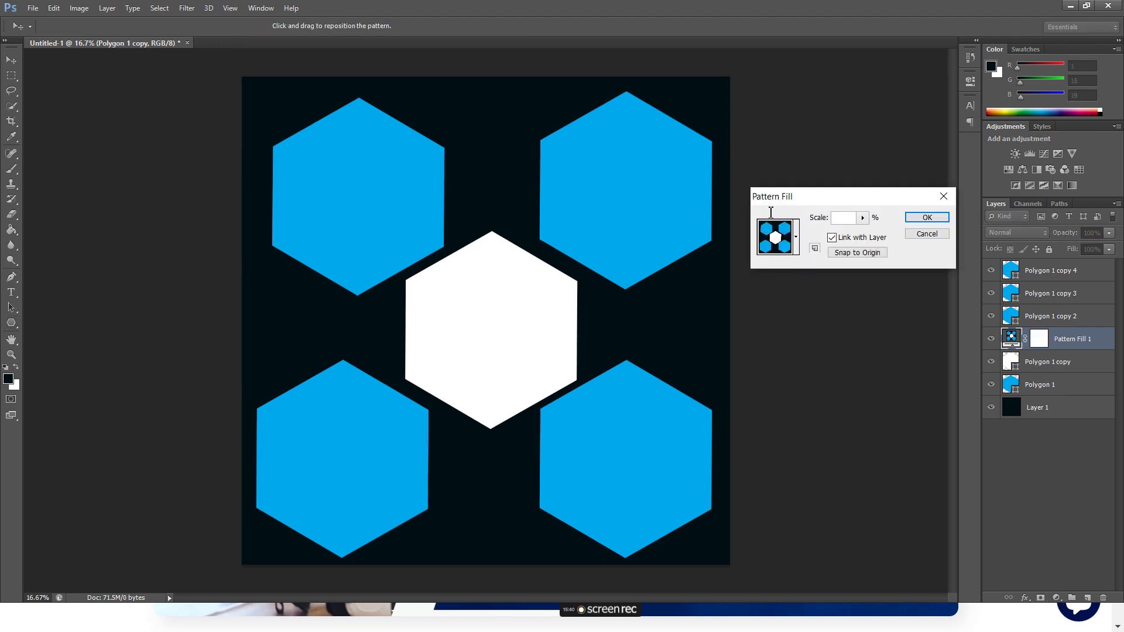
type("50")
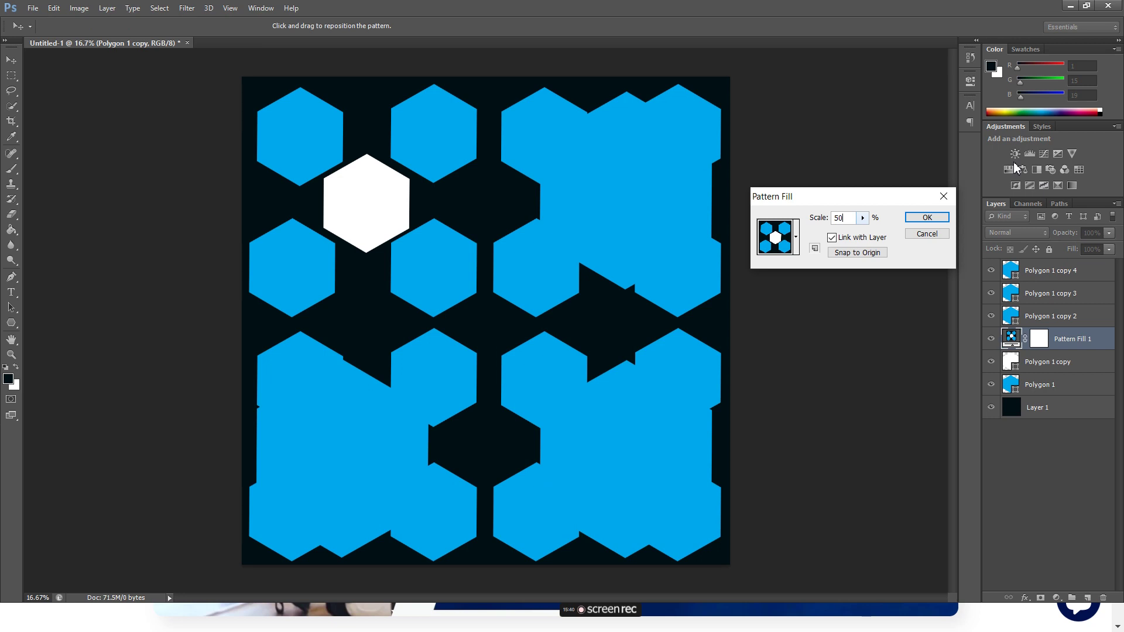
key("Return")
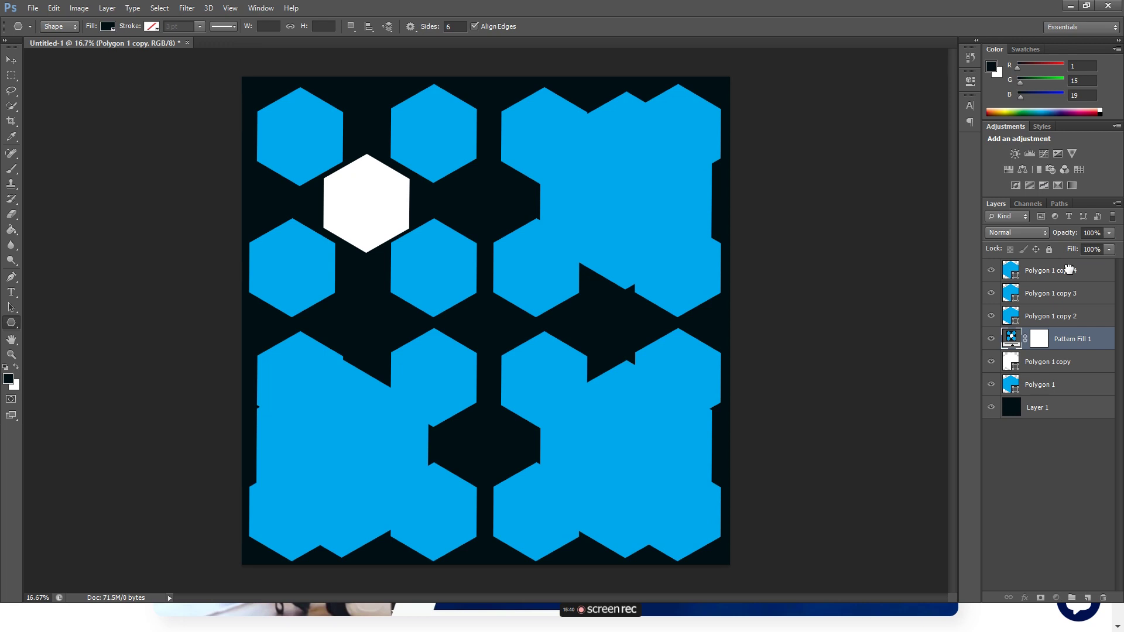
left_click_drag(1068, 269, 1069, 267)
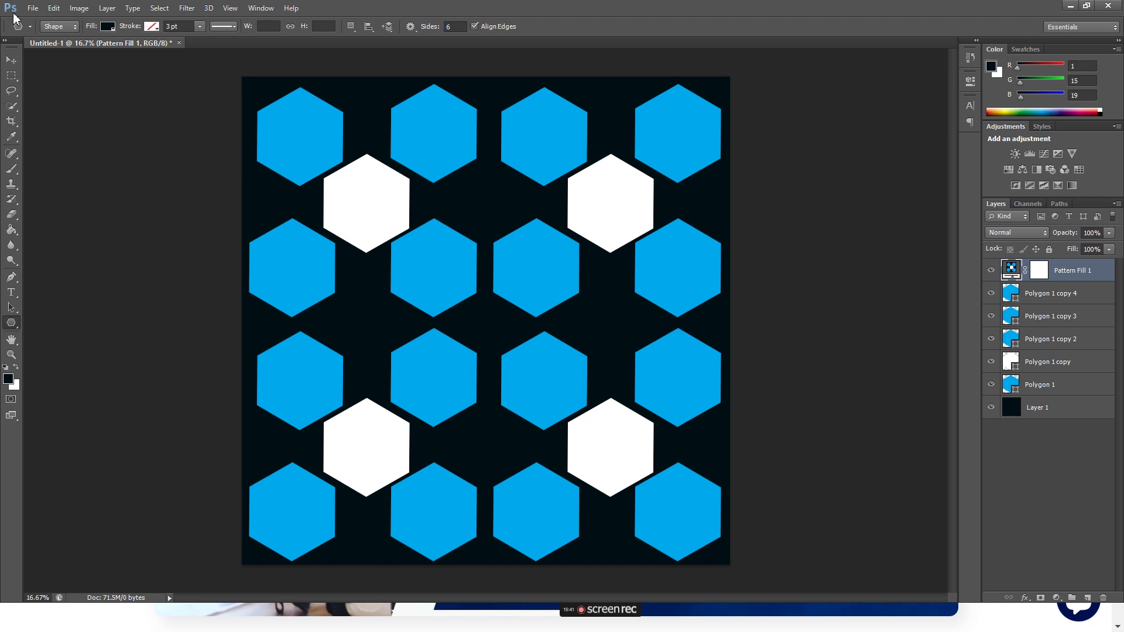
left_click(54, 8)
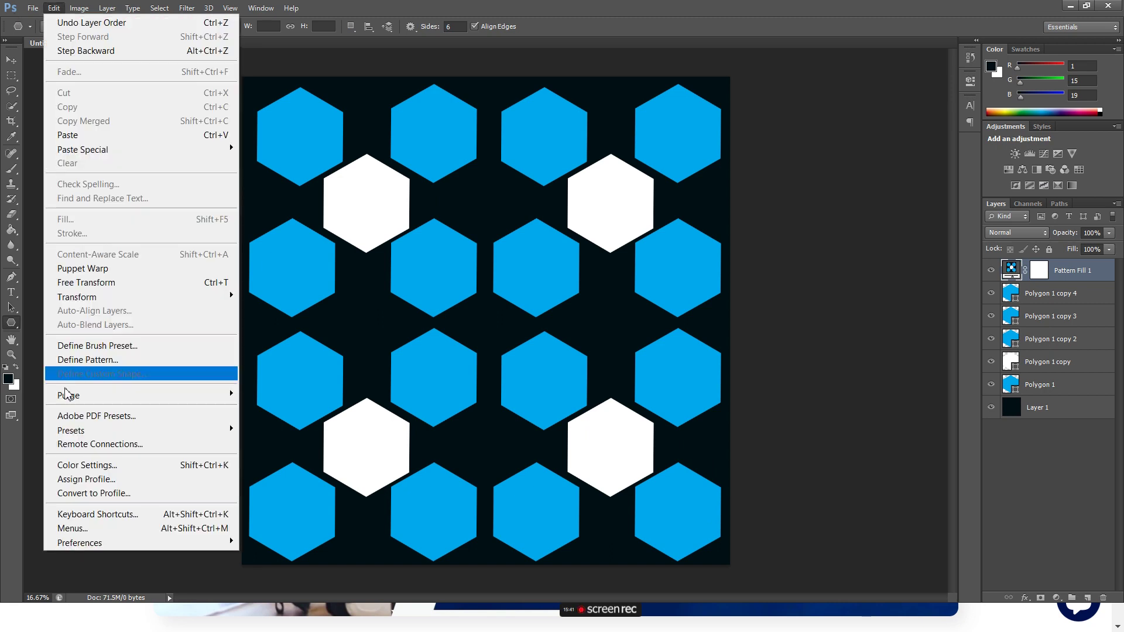
left_click(133, 356)
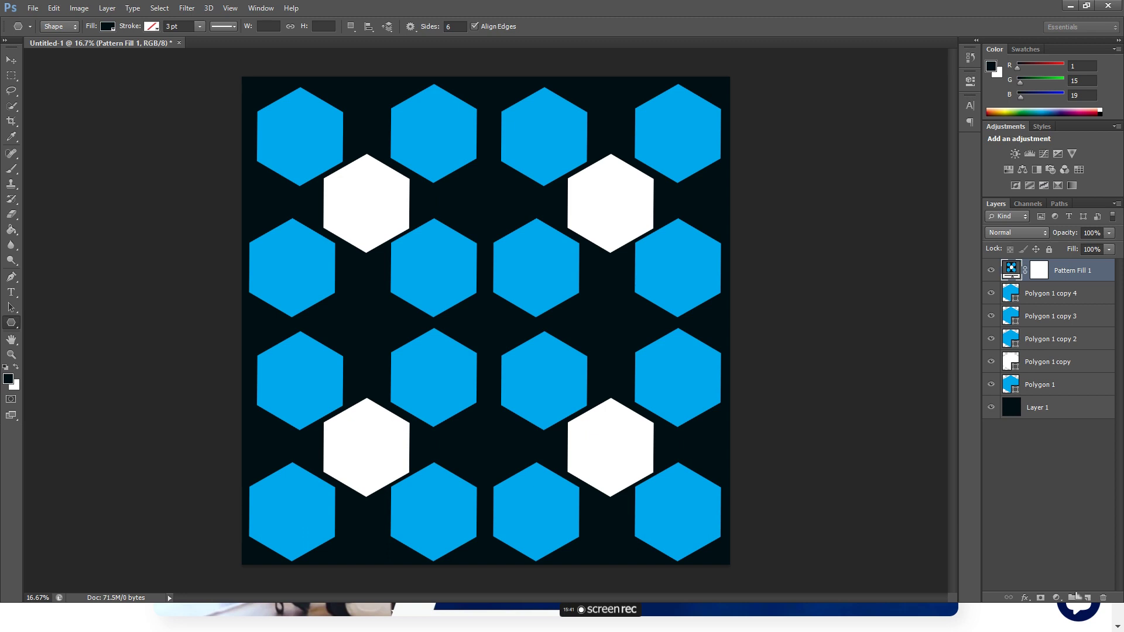
Add Pattern Fill 2 showing the hexagon tile at 50% scale
left_click(1056, 597)
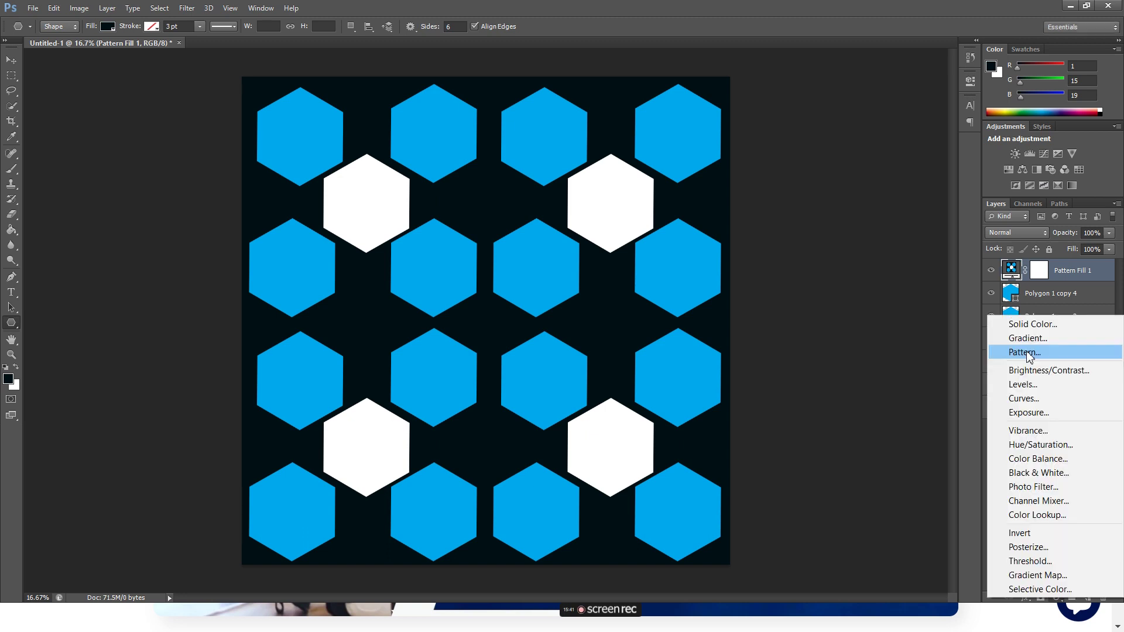
left_click(1036, 354)
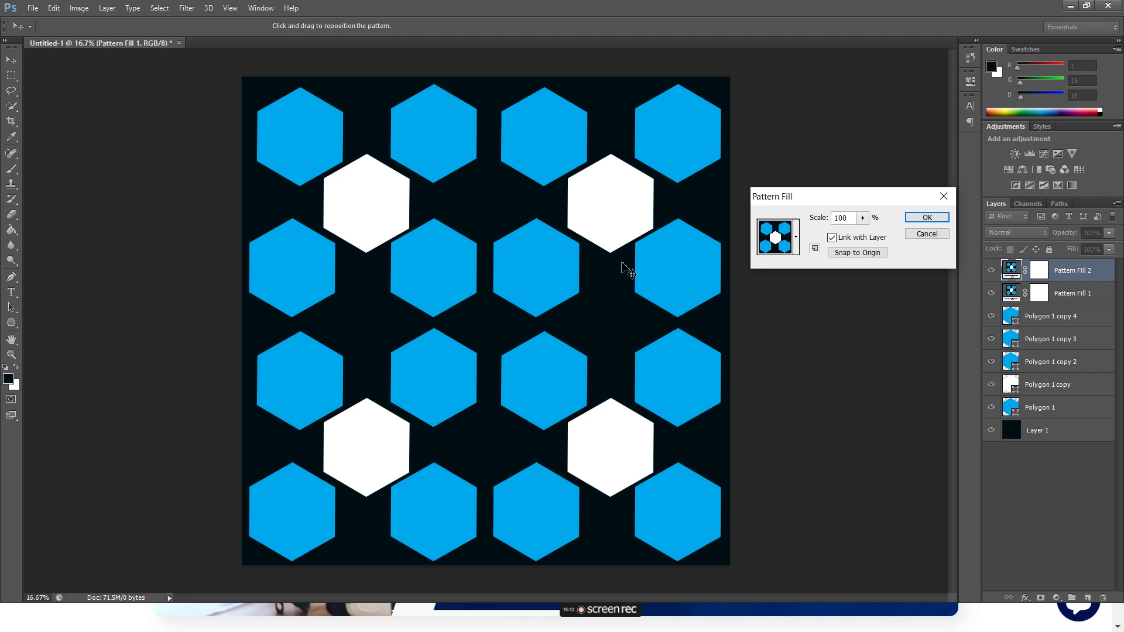
double_click(857, 218)
type("50")
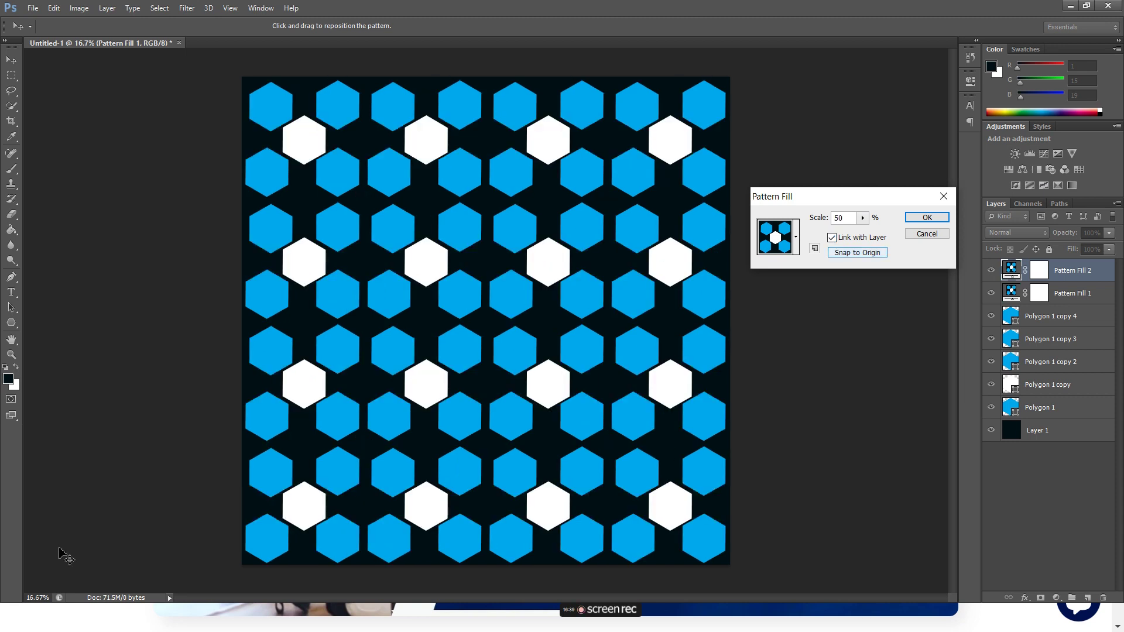